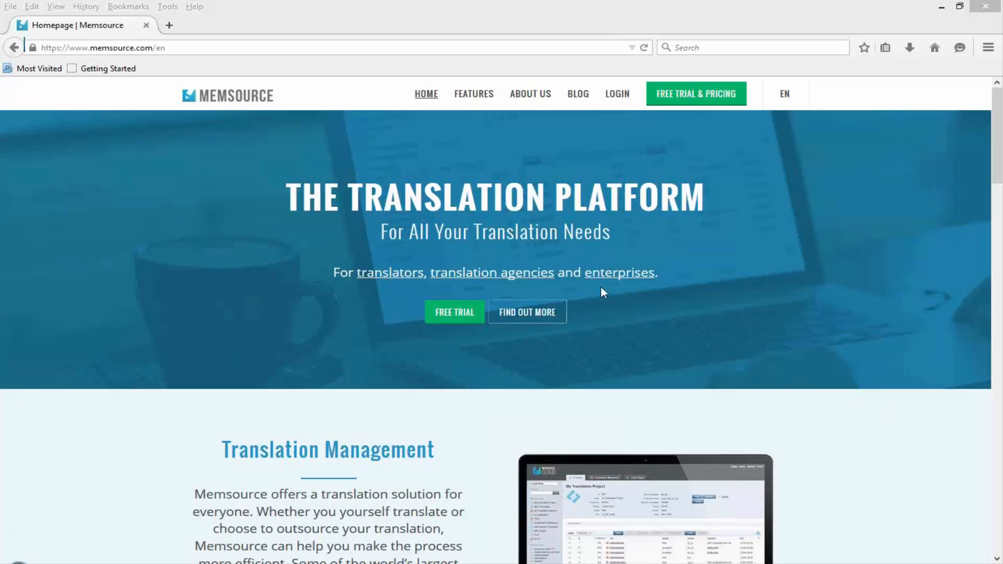
- Sign in to the Memsource Cloud account with the account username and password
{"action": "left_click", "coordinate": [616, 96]}
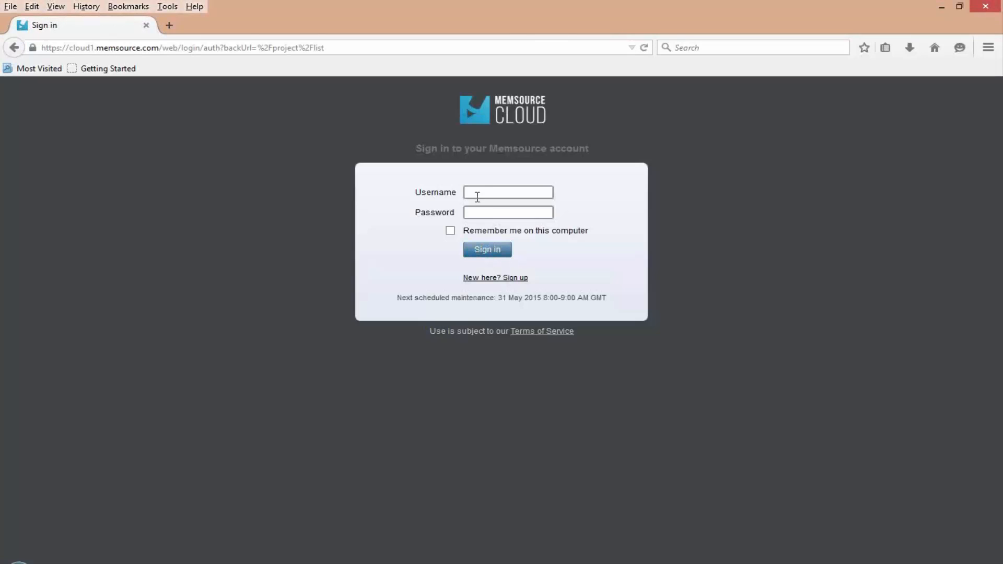
{"action": "left_click", "coordinate": [478, 193]}
{"action": "type", "text": "v"}
{"action": "left_click", "coordinate": [486, 204]}
{"action": "left_click", "coordinate": [487, 249]}
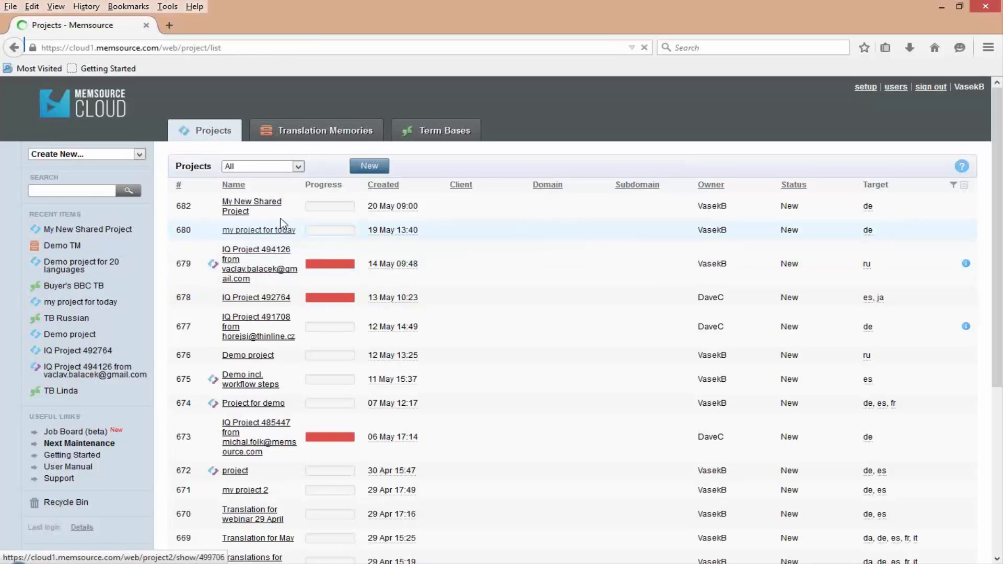
- Open My New Shared Project and review its source and target languages, jobs and linked resources
{"action": "left_click", "coordinate": [256, 207]}
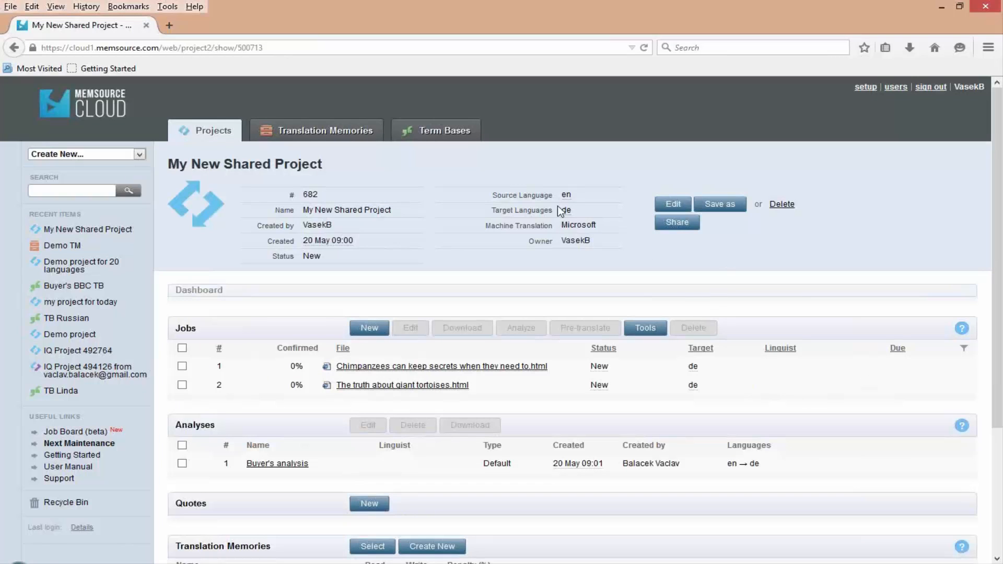
{"action": "double_click", "coordinate": [566, 195]}
{"action": "left_click_drag", "start_coordinate": [566, 210], "coordinate": [573, 213]}
{"action": "scroll", "coordinate": [383, 333], "scroll_direction": "down", "scroll_amount": 3}
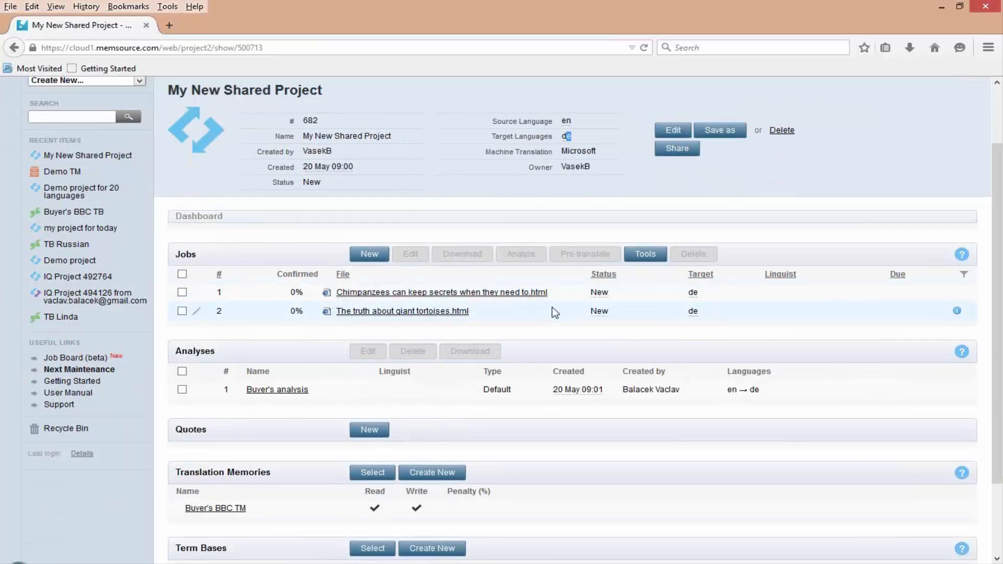
{"action": "scroll", "coordinate": [547, 313], "scroll_direction": "down", "scroll_amount": 3}
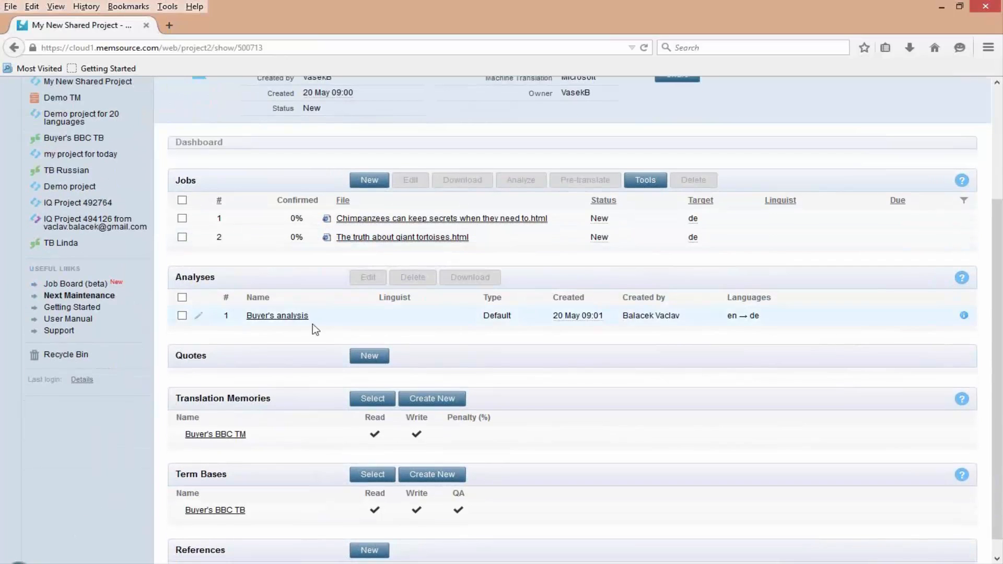
- Examine Buyer's analysis and the terms in the Buyer's BBC TB term base, returning to the project page
{"action": "left_click", "coordinate": [277, 316]}
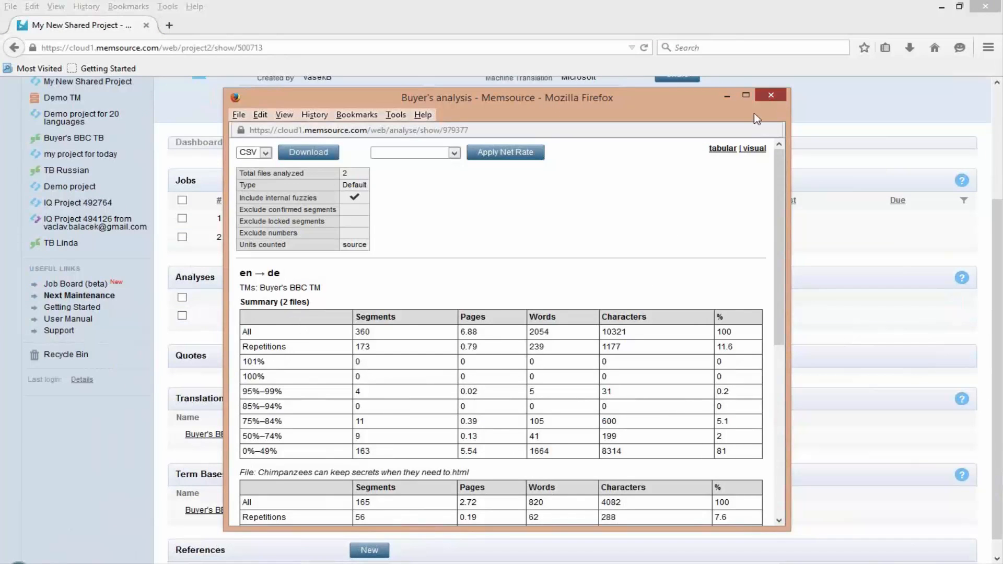
{"action": "left_click", "coordinate": [770, 95]}
{"action": "scroll", "coordinate": [426, 373], "scroll_direction": "down", "scroll_amount": 1}
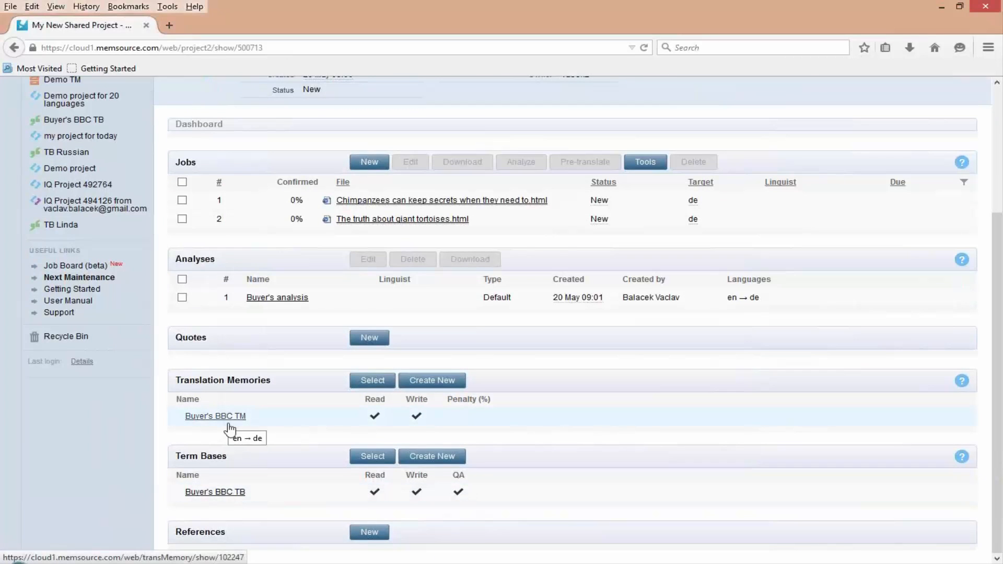
{"action": "left_click", "coordinate": [229, 496]}
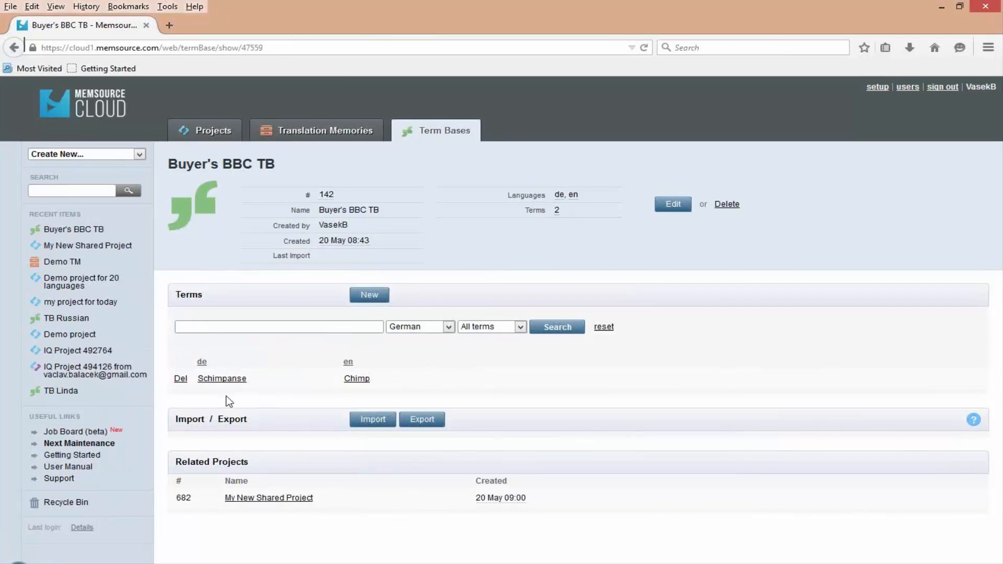
{"action": "left_click", "coordinate": [14, 47]}
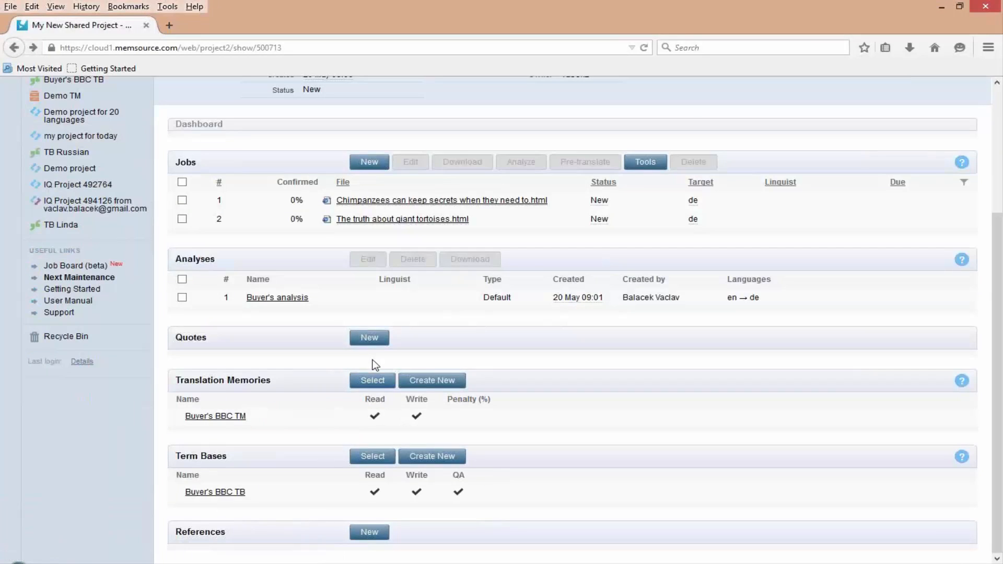
{"action": "scroll", "coordinate": [376, 366], "scroll_direction": "up", "scroll_amount": 3}
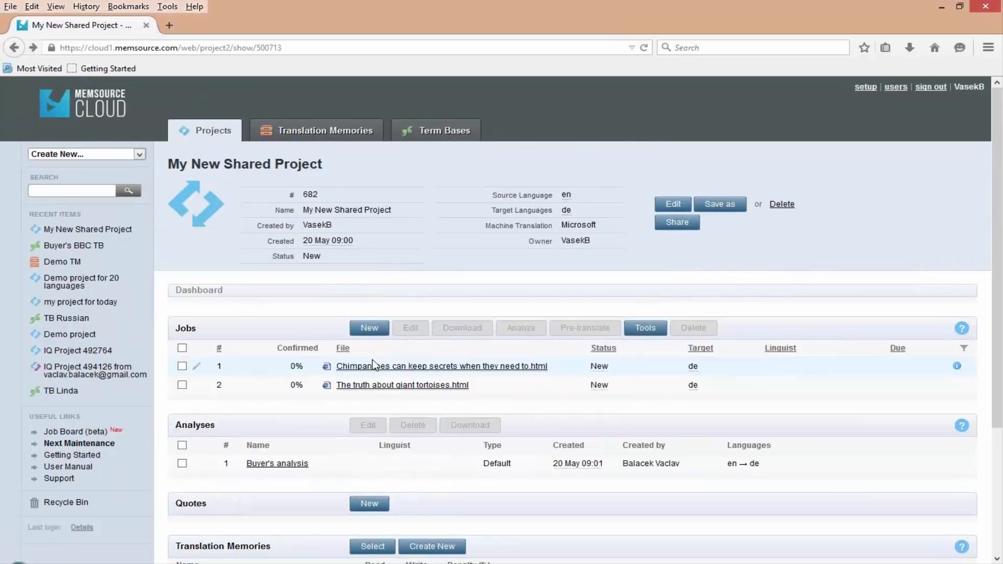
{"action": "left_click_drag", "start_coordinate": [803, 349], "coordinate": [762, 355]}
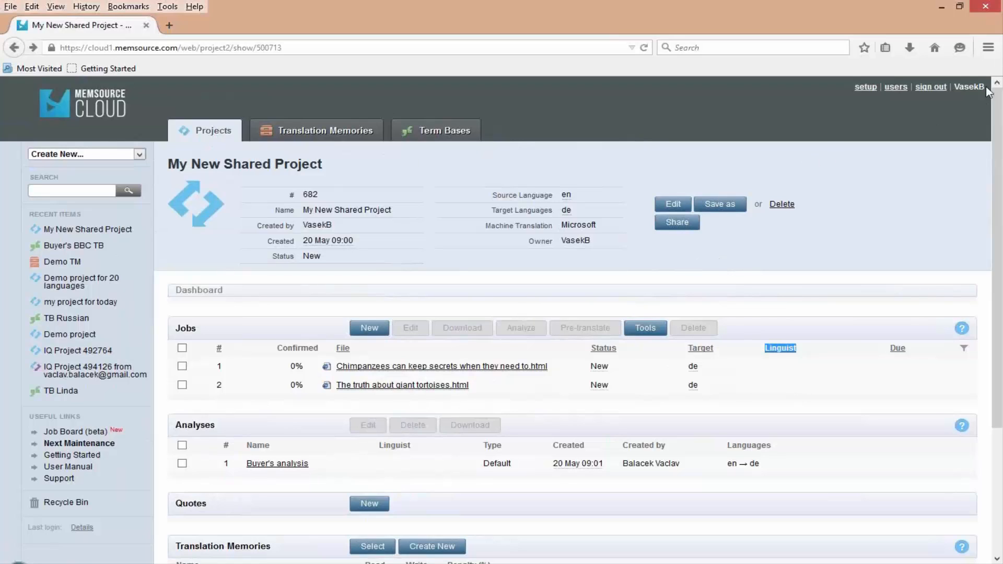
{"action": "left_click_drag", "start_coordinate": [989, 91], "coordinate": [956, 93]}
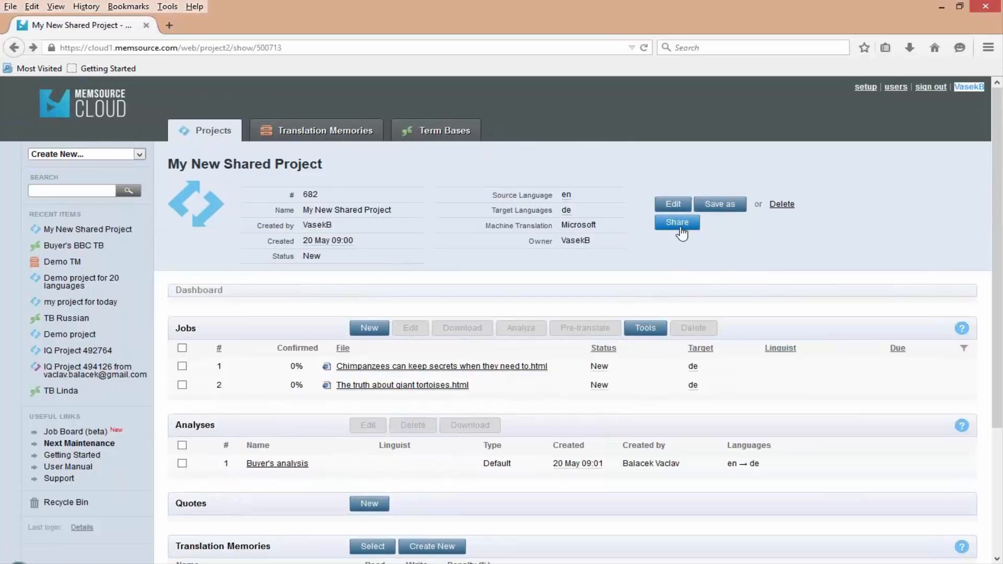
- Open the account setup and highlight the organization's vendor token
{"action": "left_click", "coordinate": [867, 88]}
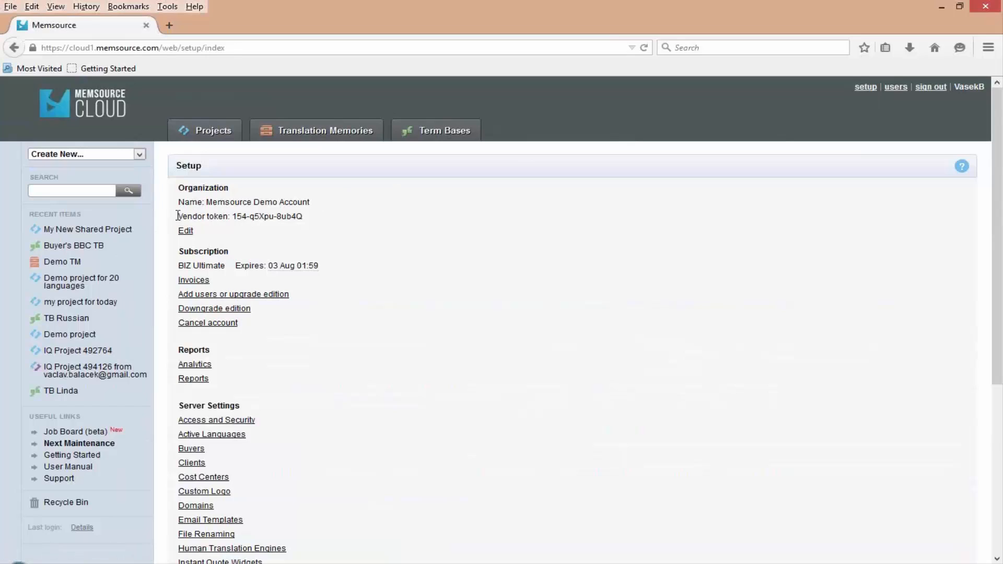
{"action": "left_click_drag", "start_coordinate": [178, 216], "coordinate": [315, 221]}
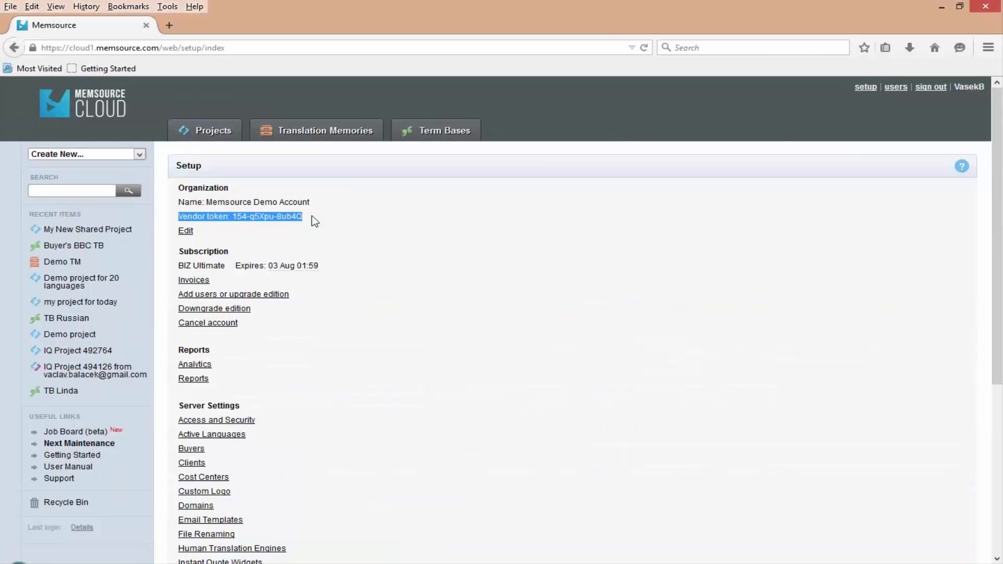
{"action": "left_click", "coordinate": [318, 220]}
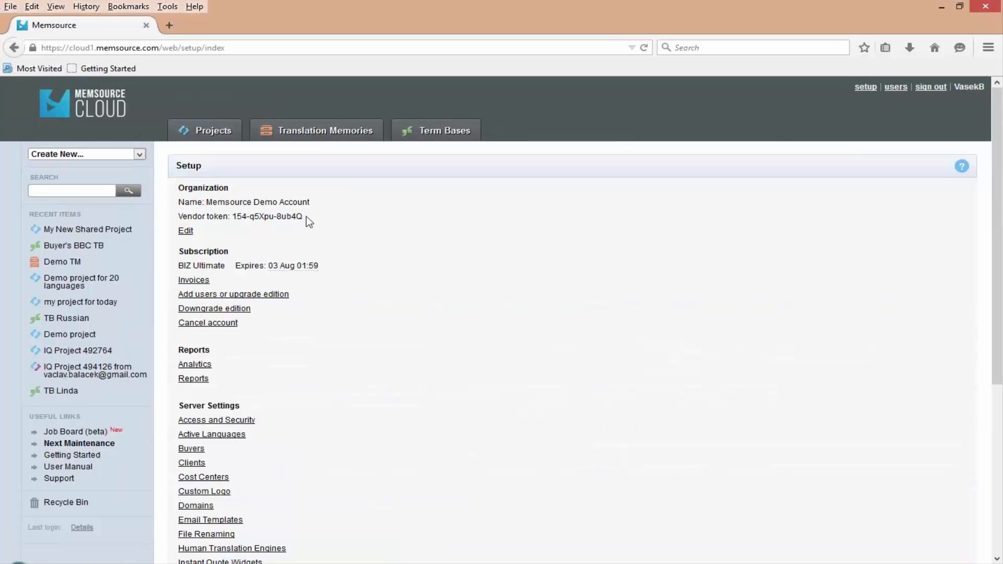
{"action": "double_click", "coordinate": [236, 216]}
{"action": "left_click_drag", "start_coordinate": [282, 216], "coordinate": [303, 216]}
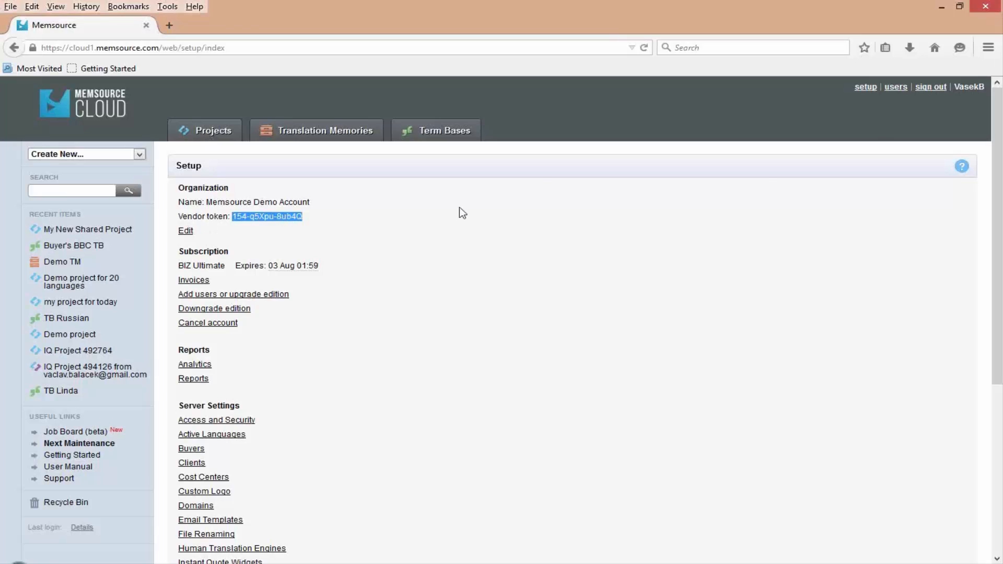
- Open the vendor list from the server settings and examine the form for creating a vendor, leaving it without saving
{"action": "left_click", "coordinate": [865, 87]}
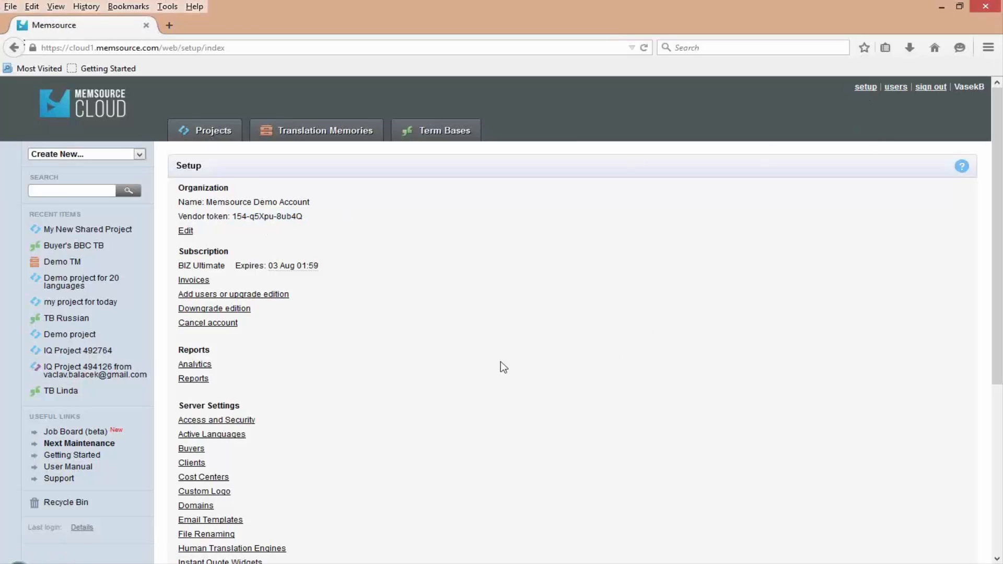
{"action": "scroll", "coordinate": [488, 354], "scroll_direction": "down", "scroll_amount": 5}
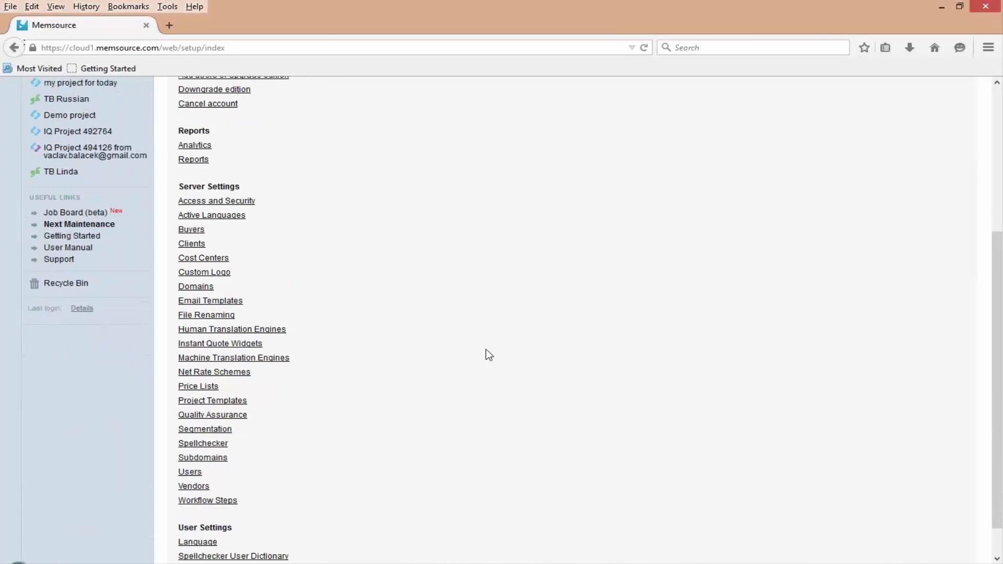
{"action": "left_click", "coordinate": [208, 486]}
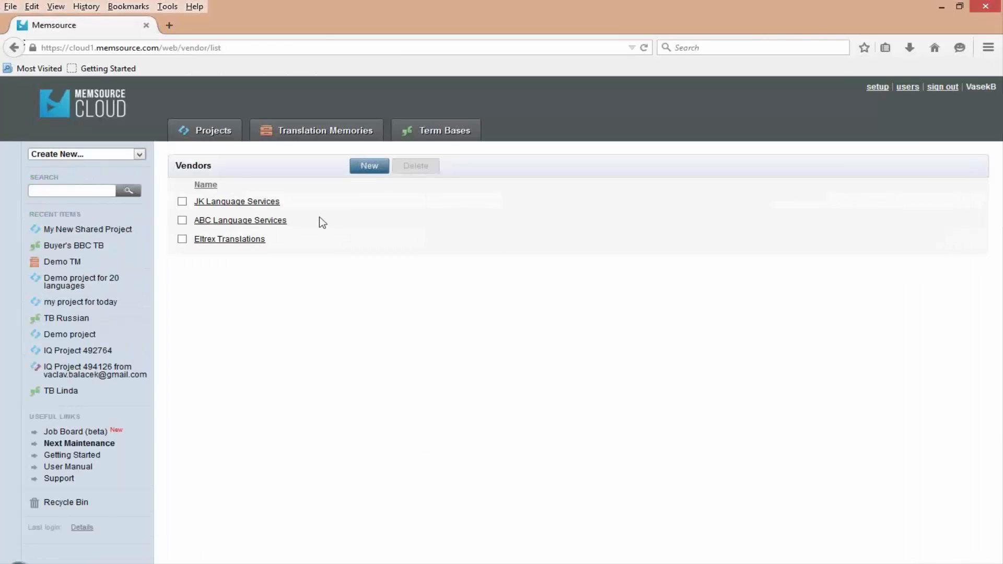
{"action": "left_click", "coordinate": [368, 174]}
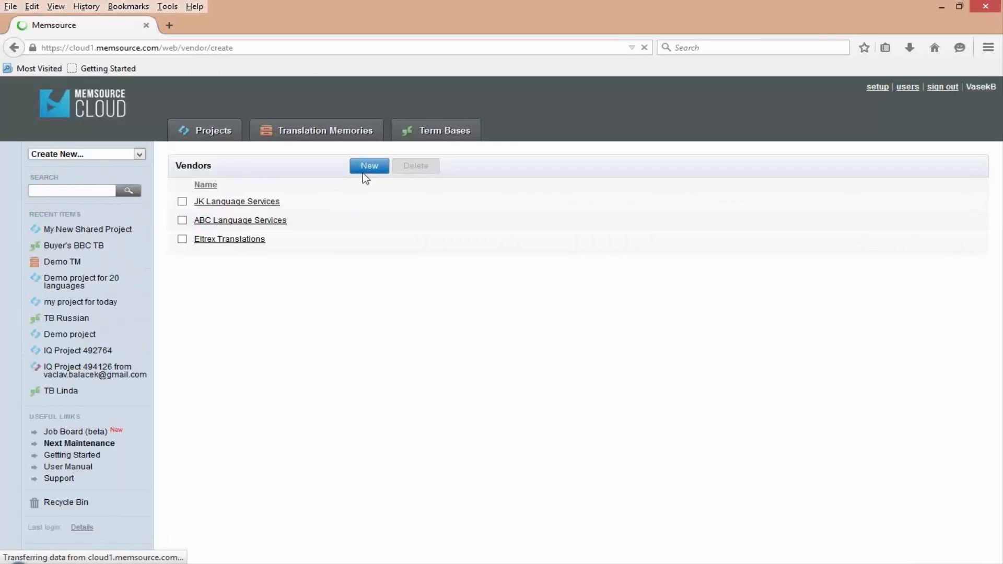
{"action": "left_click", "coordinate": [293, 193]}
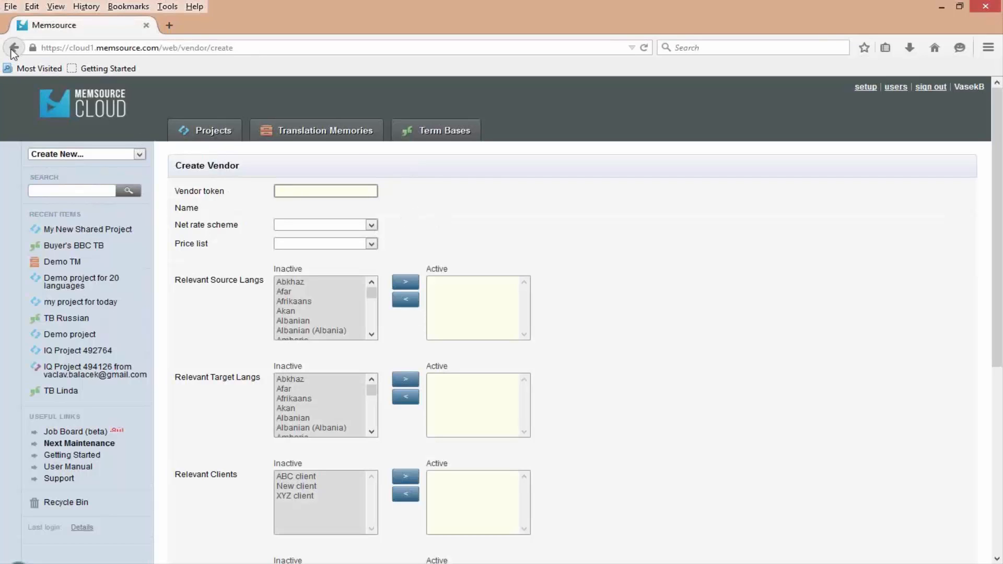
{"action": "left_click", "coordinate": [13, 48]}
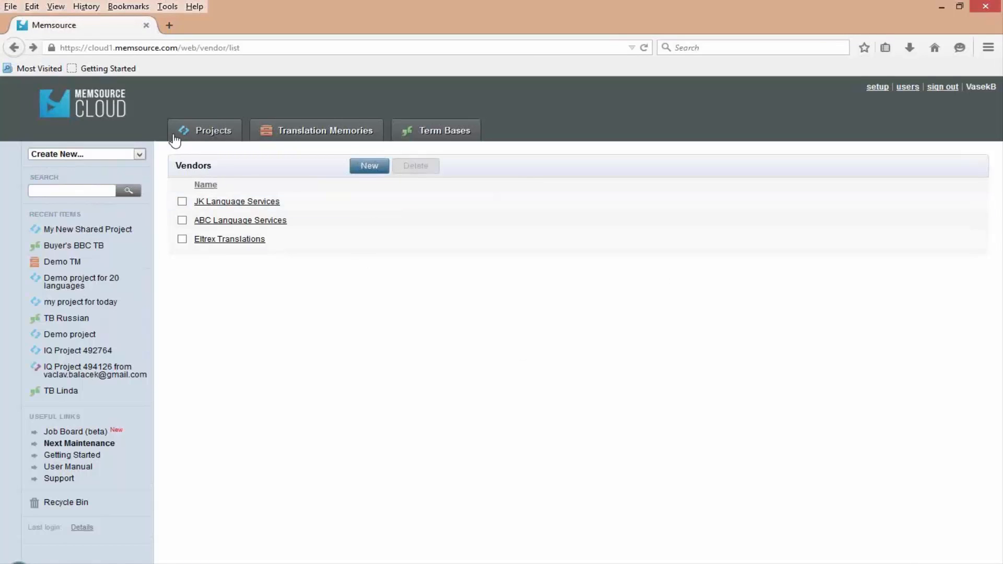
- Share My New Shared Project with the vendor ABC Language Services and check the vendor in the project details
{"action": "left_click", "coordinate": [67, 229]}
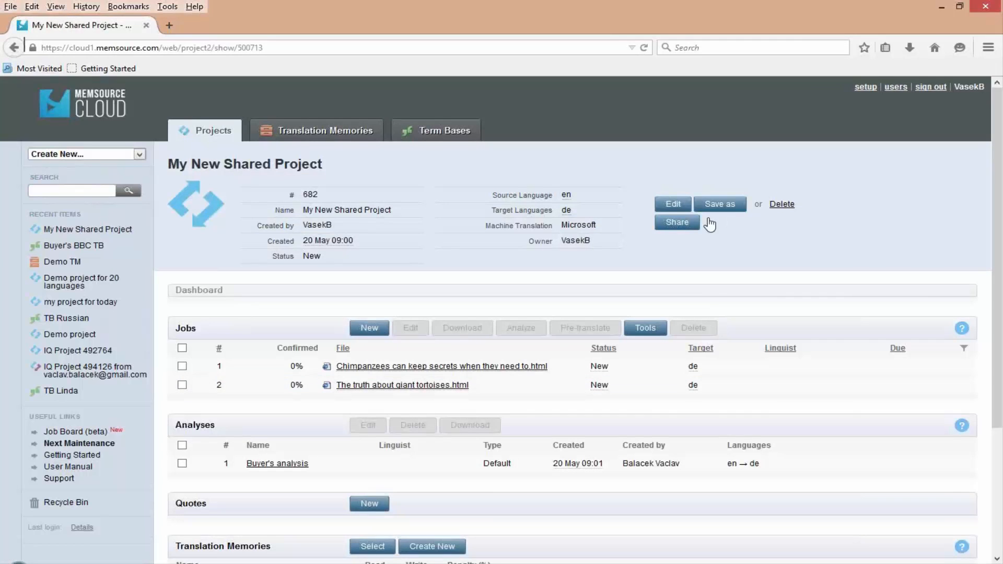
{"action": "left_click", "coordinate": [679, 228]}
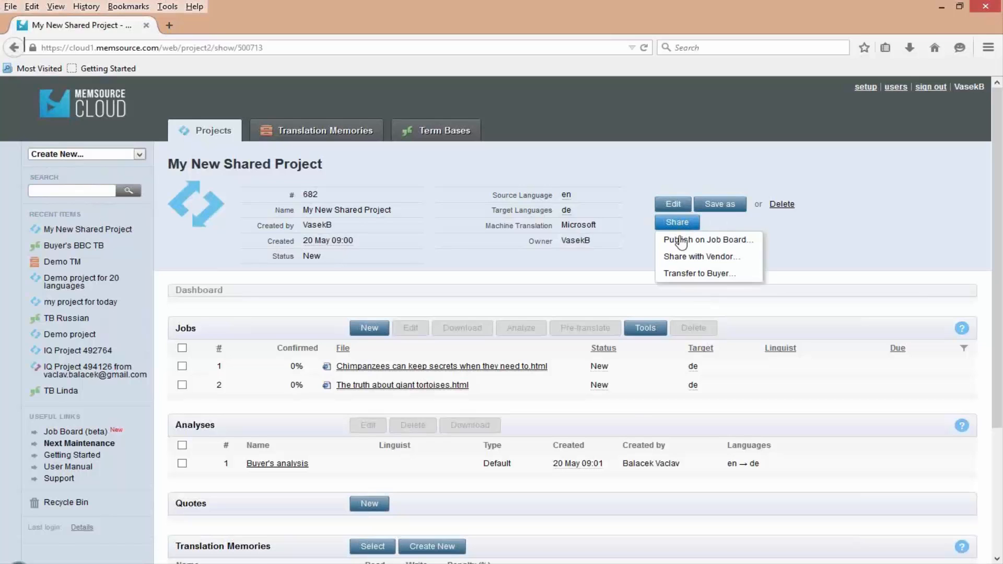
{"action": "left_click", "coordinate": [682, 258]}
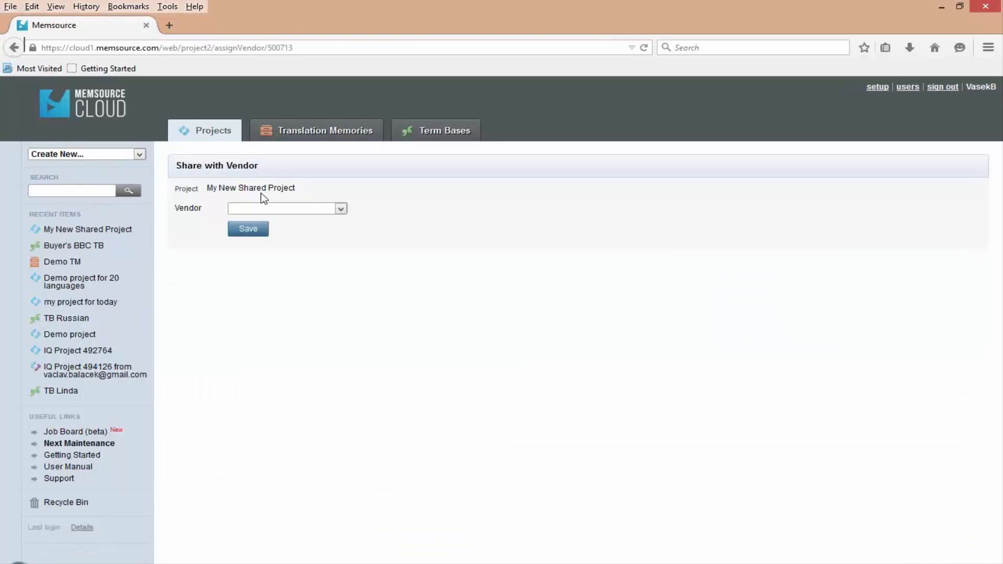
{"action": "left_click", "coordinate": [253, 207]}
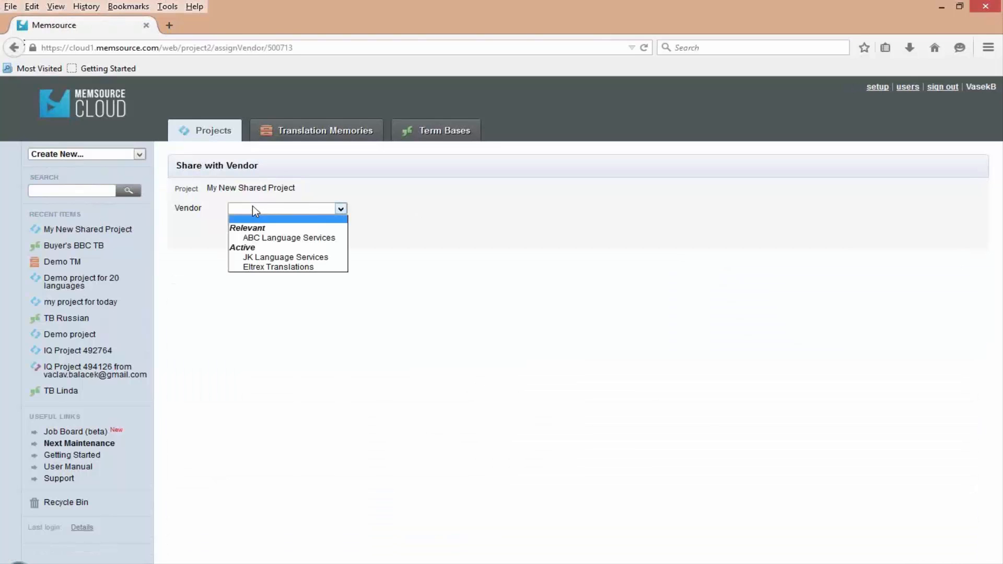
{"action": "left_click", "coordinate": [254, 238]}
{"action": "left_click", "coordinate": [250, 233]}
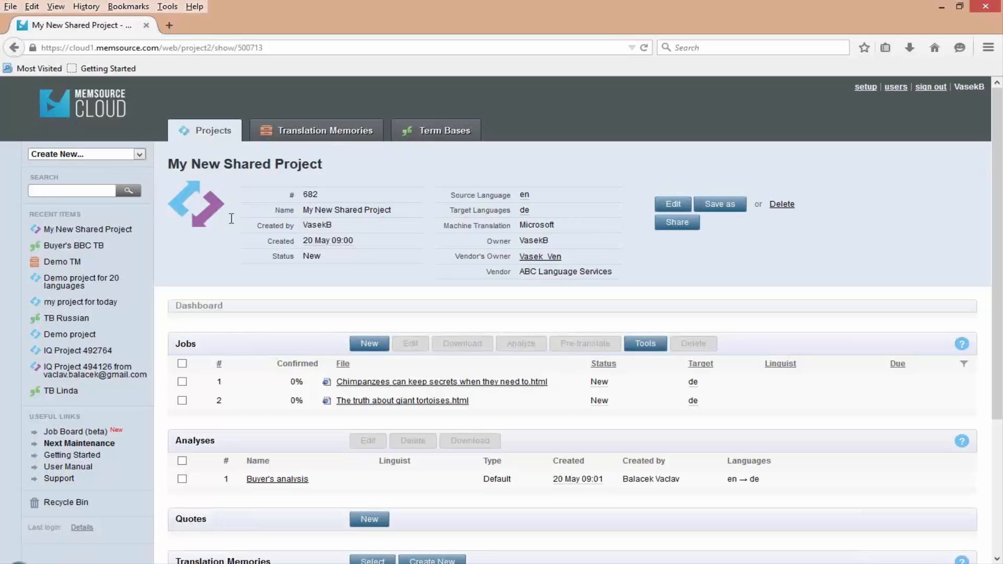
{"action": "left_click_drag", "start_coordinate": [488, 271], "coordinate": [608, 273]}
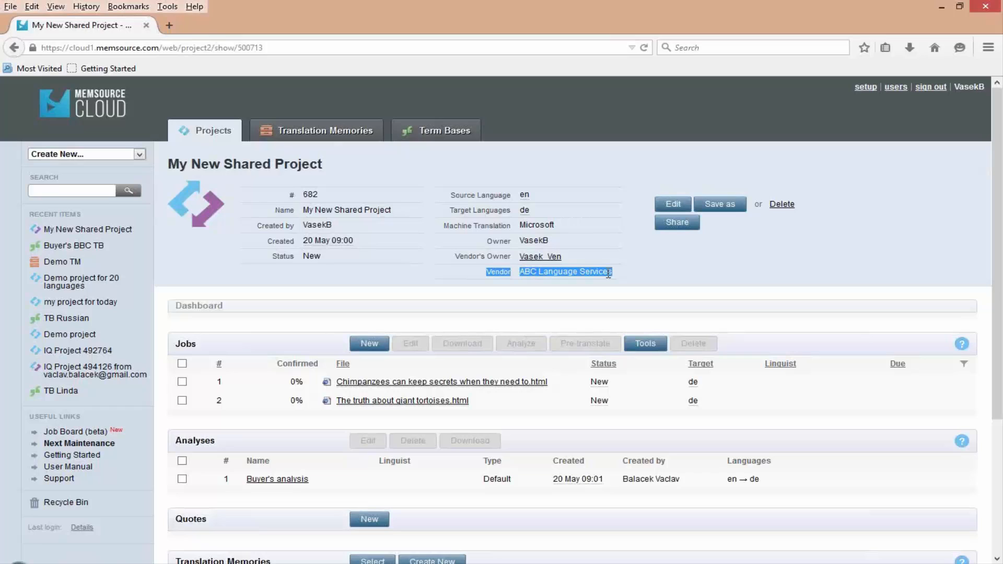
{"action": "left_click", "coordinate": [608, 274]}
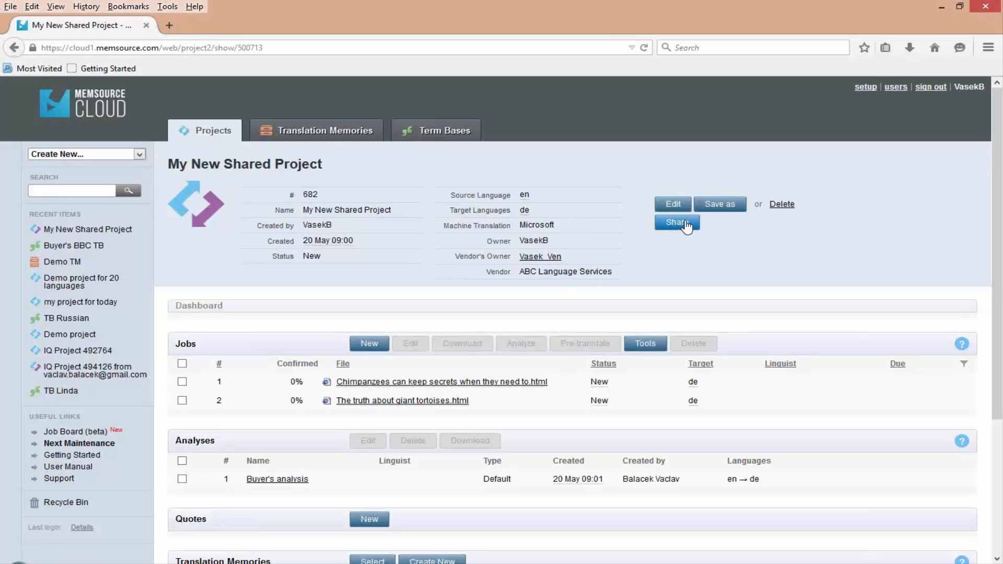
- Open the form for saving the project as a template, check its vendor field, and return to the project without saving
{"action": "left_click", "coordinate": [720, 205]}
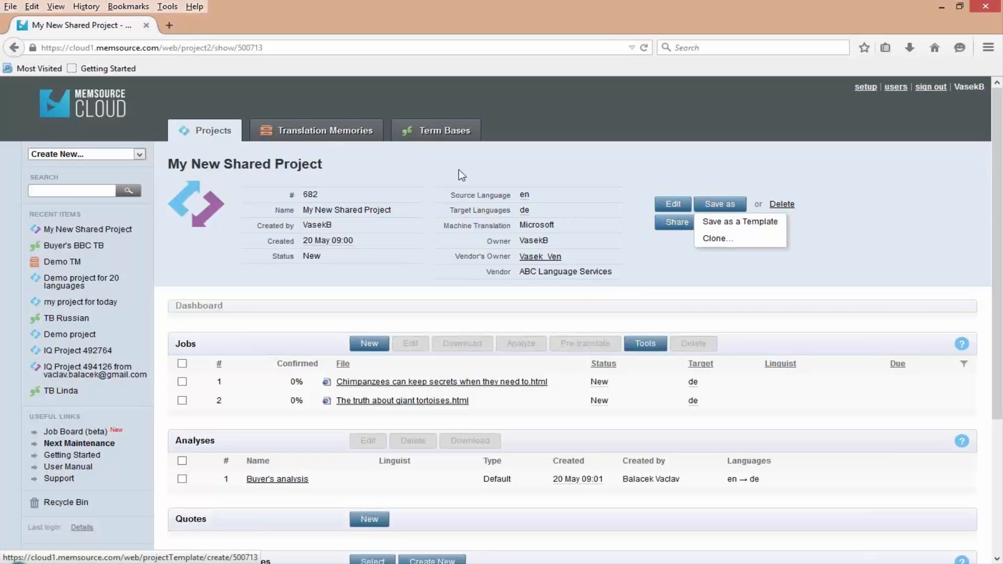
{"action": "left_click", "coordinate": [737, 224]}
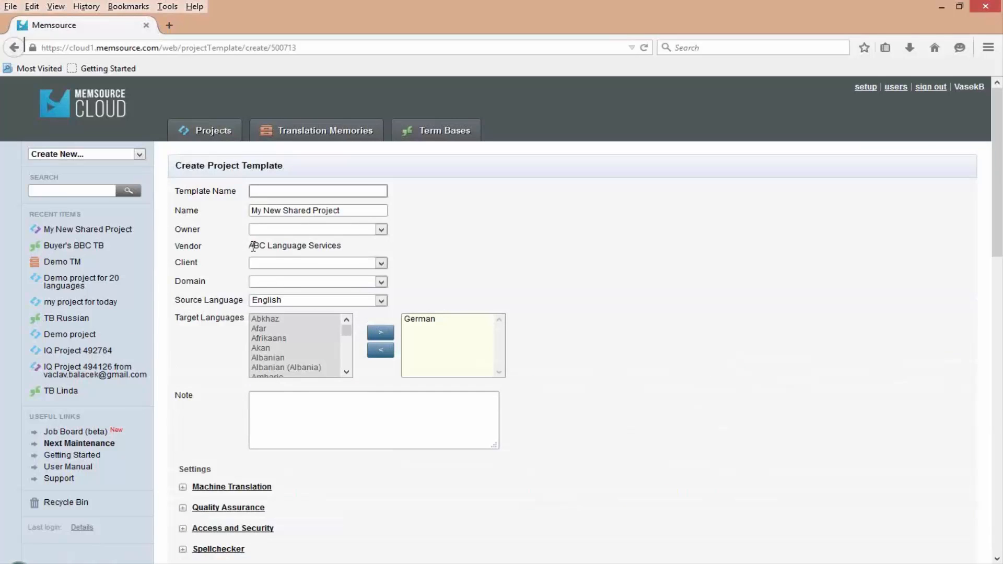
{"action": "left_click_drag", "start_coordinate": [249, 246], "coordinate": [322, 251]}
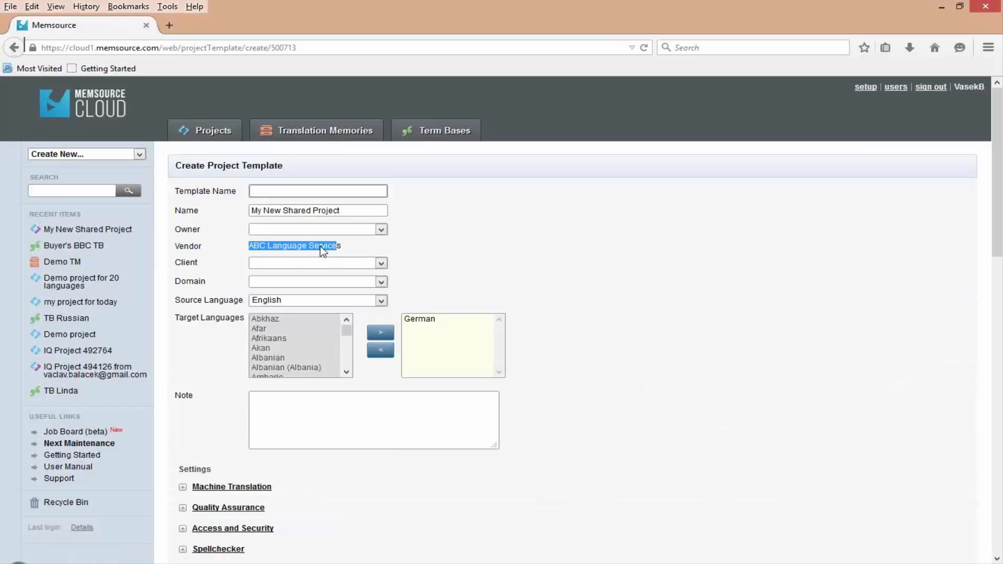
{"action": "left_click_drag", "start_coordinate": [321, 247], "coordinate": [365, 246]}
{"action": "left_click", "coordinate": [14, 47]}
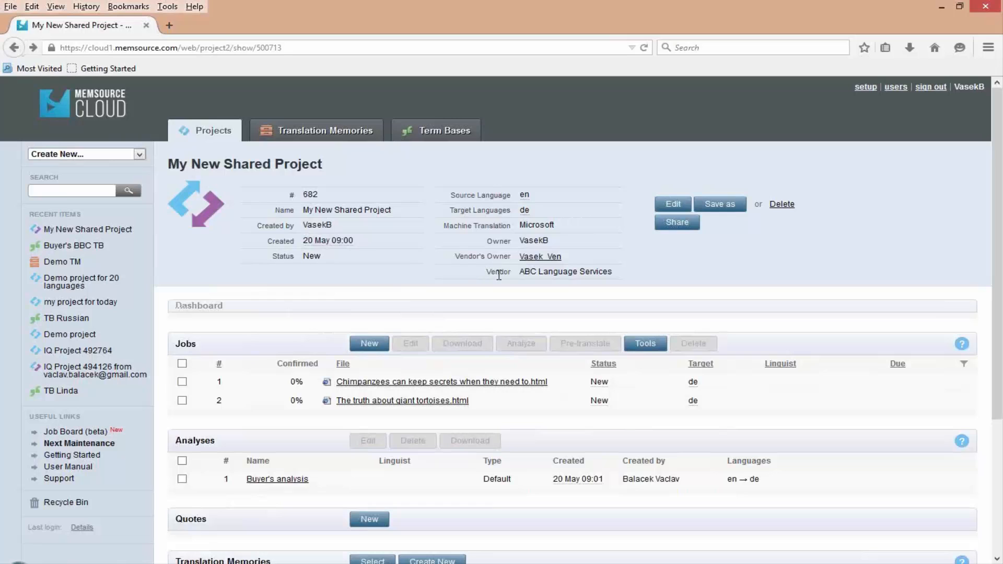
- Switch to the Internet Explorer window showing the project list of the vendor's Memsource account
{"action": "scroll", "coordinate": [499, 276], "scroll_direction": "down", "scroll_amount": 3}
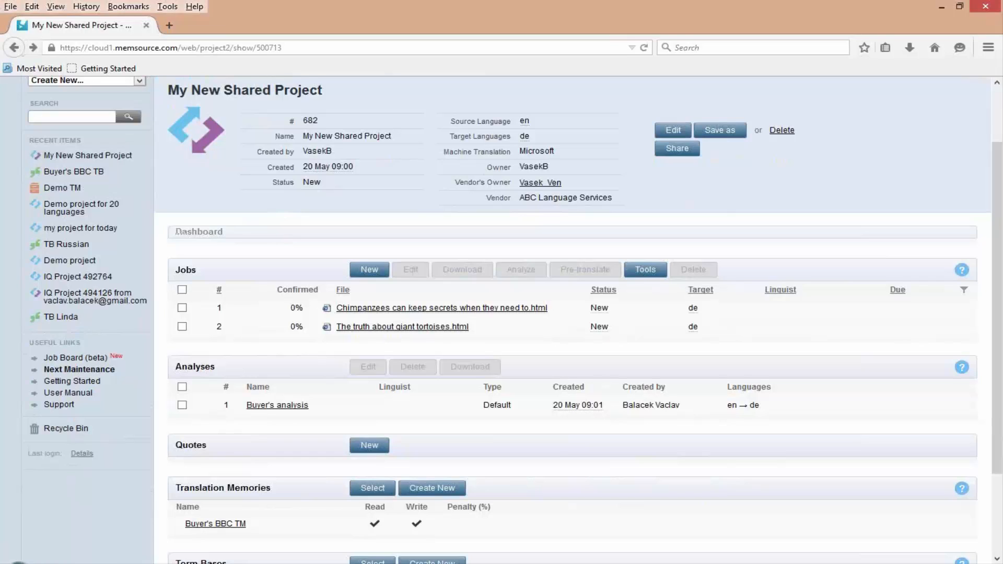
{"action": "left_click_drag", "start_coordinate": [1002, 57], "coordinate": [647, 39]}
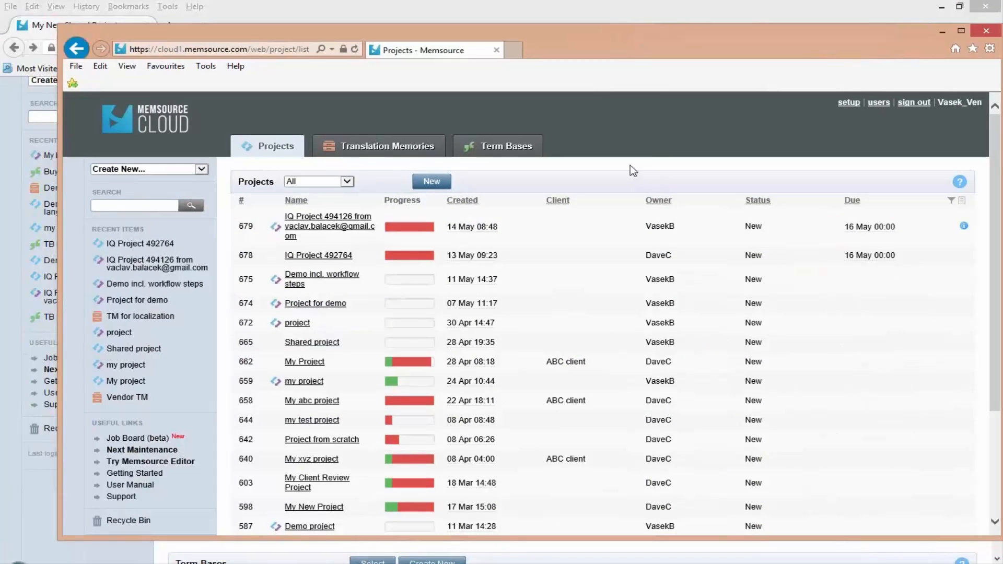
- Refresh the vendor's project list and arrange the buyer's and vendor's browser windows side by side
{"action": "key", "text": "F5"}
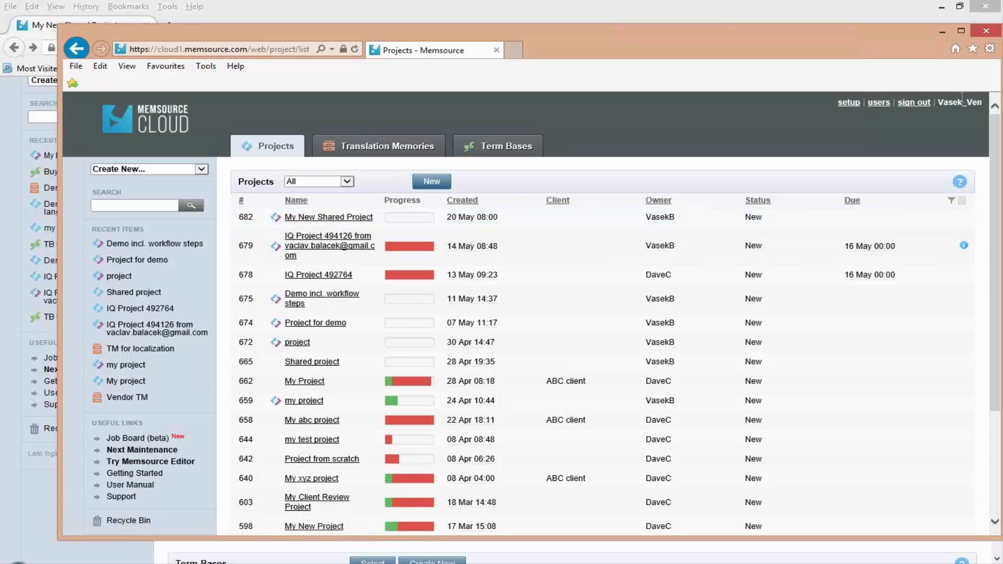
{"action": "double_click", "coordinate": [941, 102]}
{"action": "left_click_drag", "start_coordinate": [616, 36], "coordinate": [952, 79]}
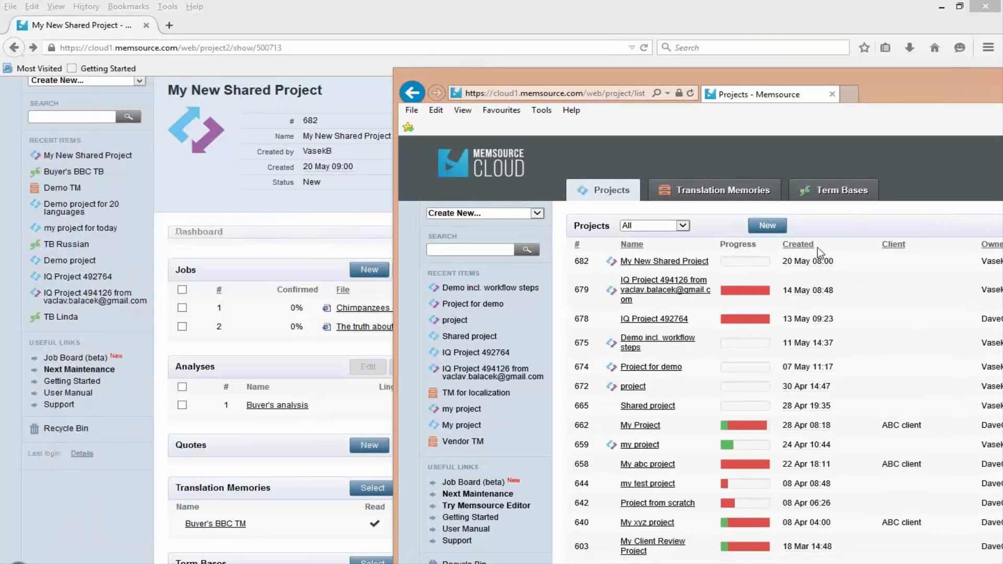
{"action": "left_click", "coordinate": [334, 19]}
{"action": "key", "text": "super+Left"}
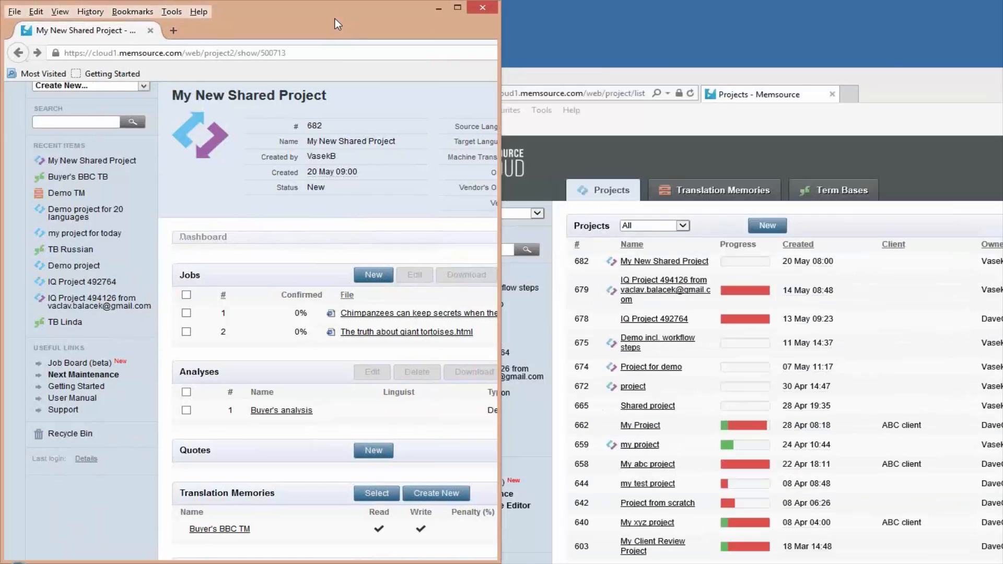
{"action": "left_click", "coordinate": [635, 77]}
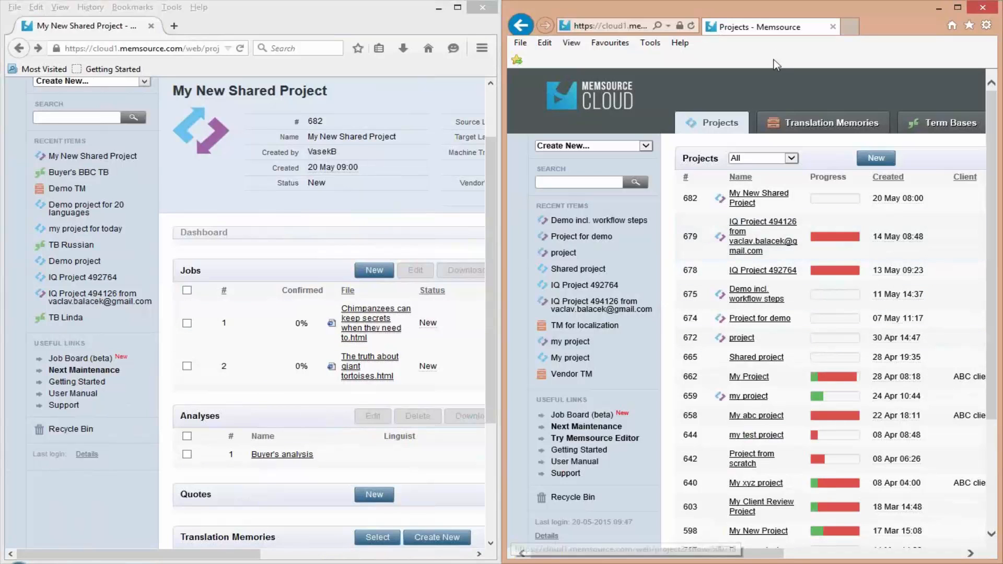
- Open My New Shared Project in the vendor's account and examine its owner details, jobs, analysis, translation memory and term base
{"action": "left_click", "coordinate": [749, 197]}
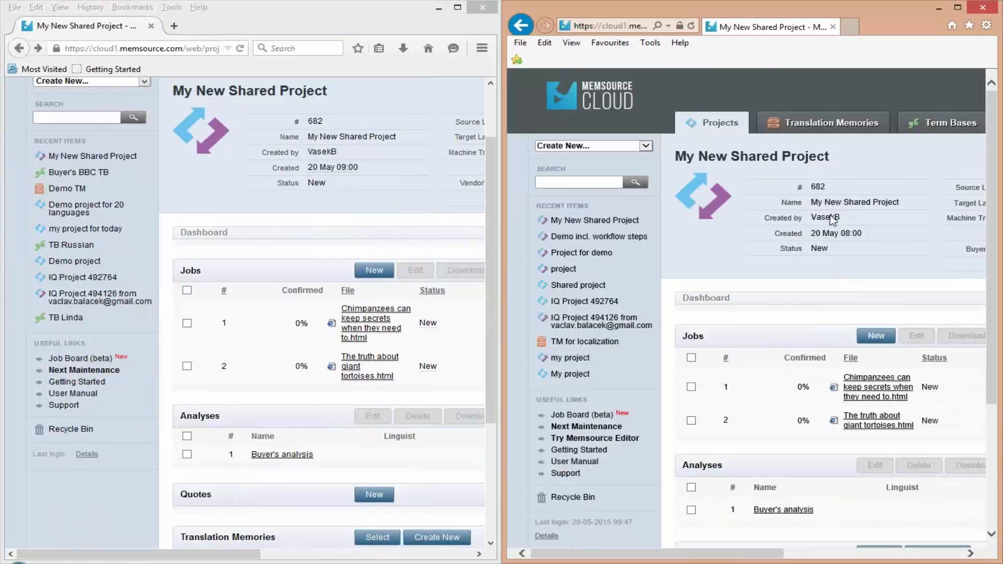
{"action": "left_click_drag", "start_coordinate": [750, 554], "coordinate": [864, 554]}
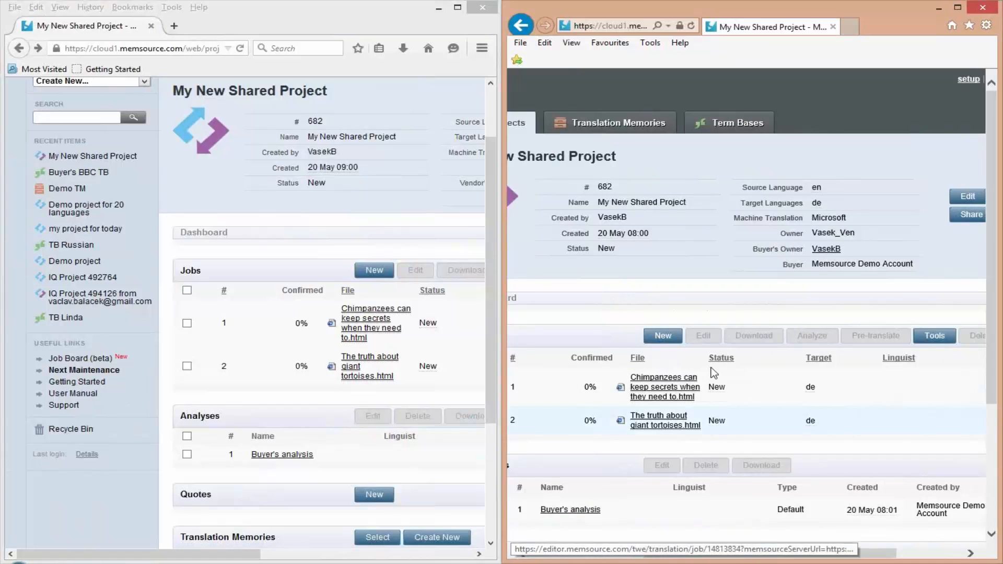
{"action": "scroll", "coordinate": [570, 497], "scroll_direction": "down", "scroll_amount": 2}
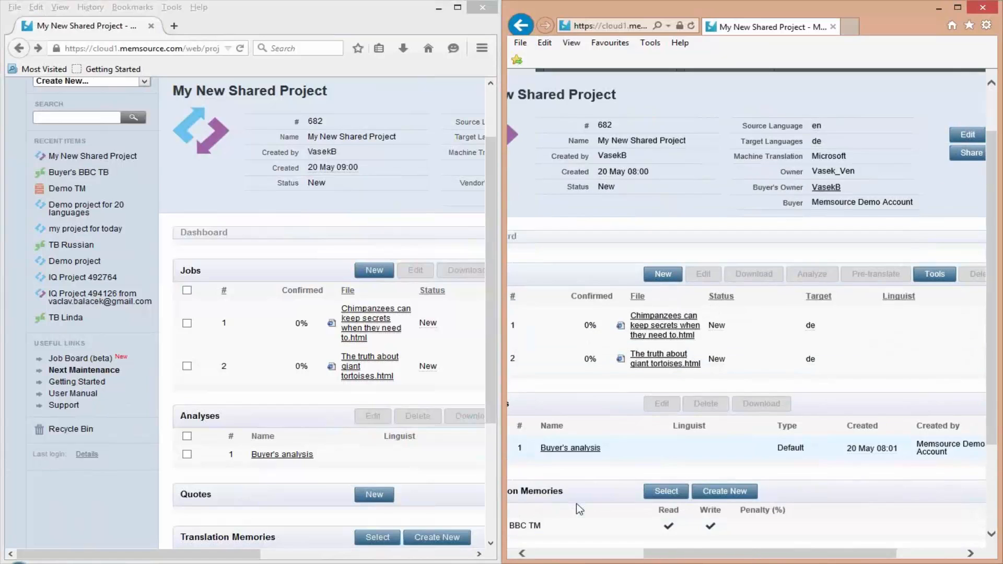
{"action": "left_click_drag", "start_coordinate": [742, 553], "coordinate": [680, 555]}
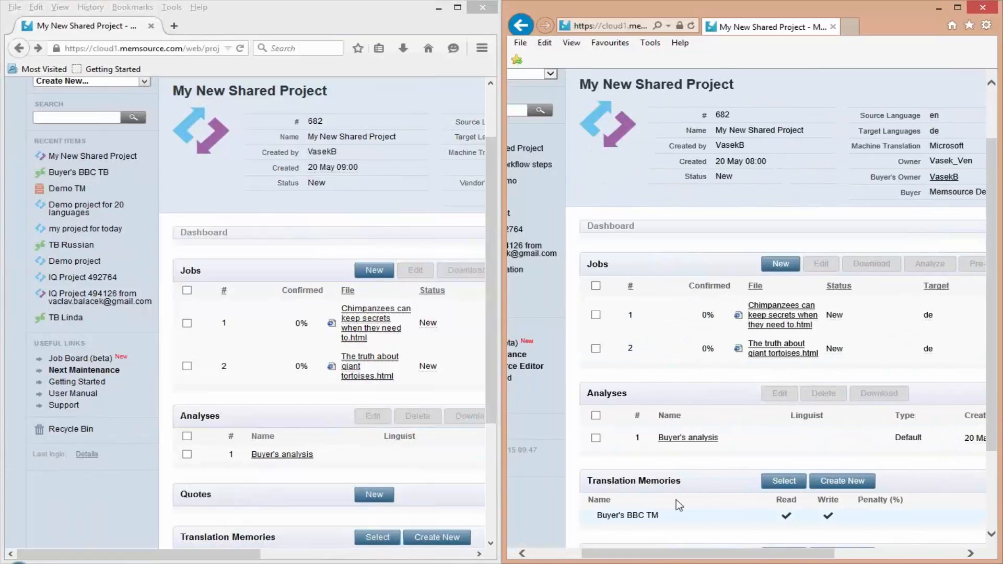
{"action": "scroll", "coordinate": [676, 500], "scroll_direction": "down", "scroll_amount": 3}
{"action": "left_click_drag", "start_coordinate": [597, 402], "coordinate": [671, 403]}
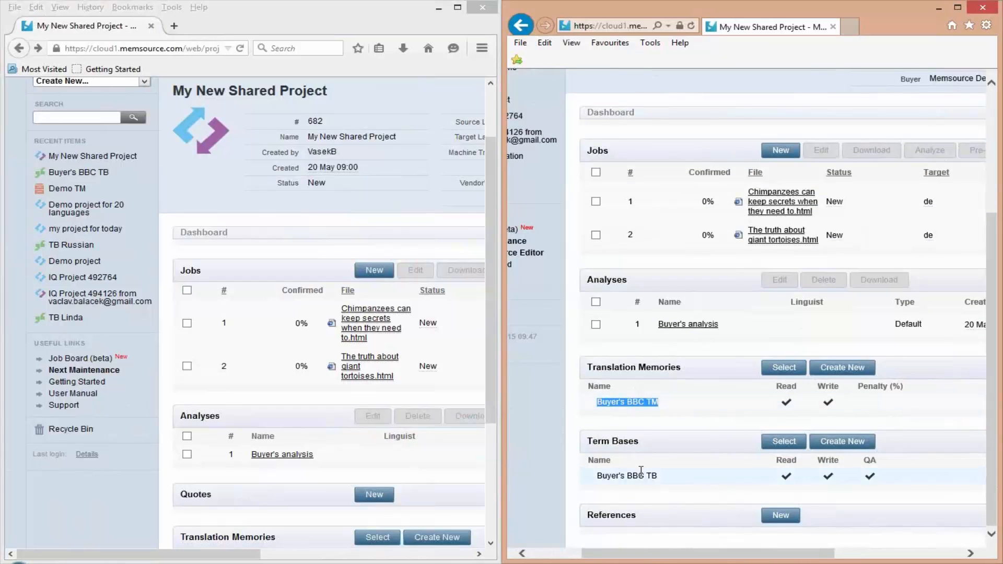
{"action": "left_click_drag", "start_coordinate": [597, 476], "coordinate": [657, 477]}
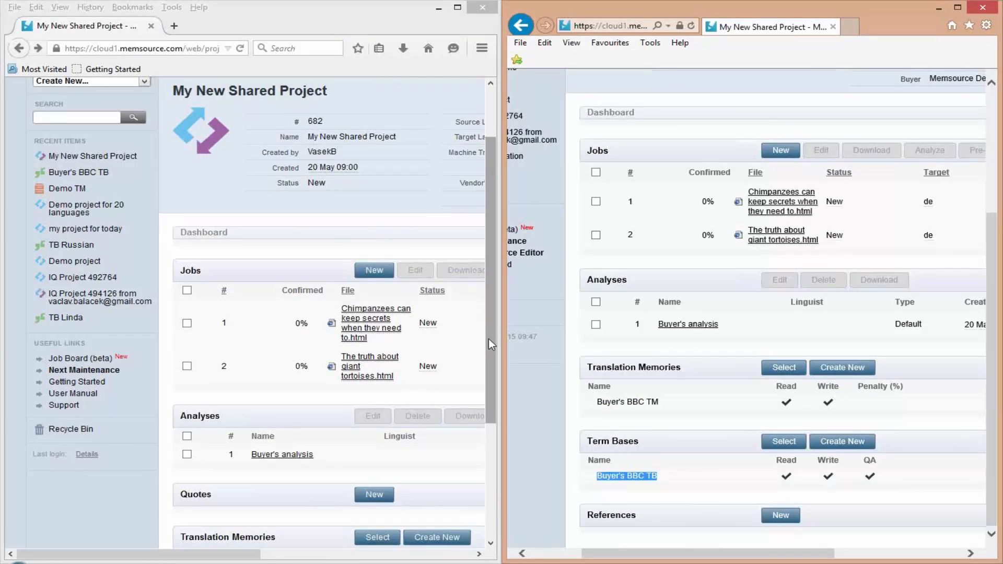
- Open Buyer's BBC TM from the buyer's project, return to the project, and compare its entry and read/write rights in the vendor's view
{"action": "left_click_drag", "start_coordinate": [488, 338], "coordinate": [493, 450]}
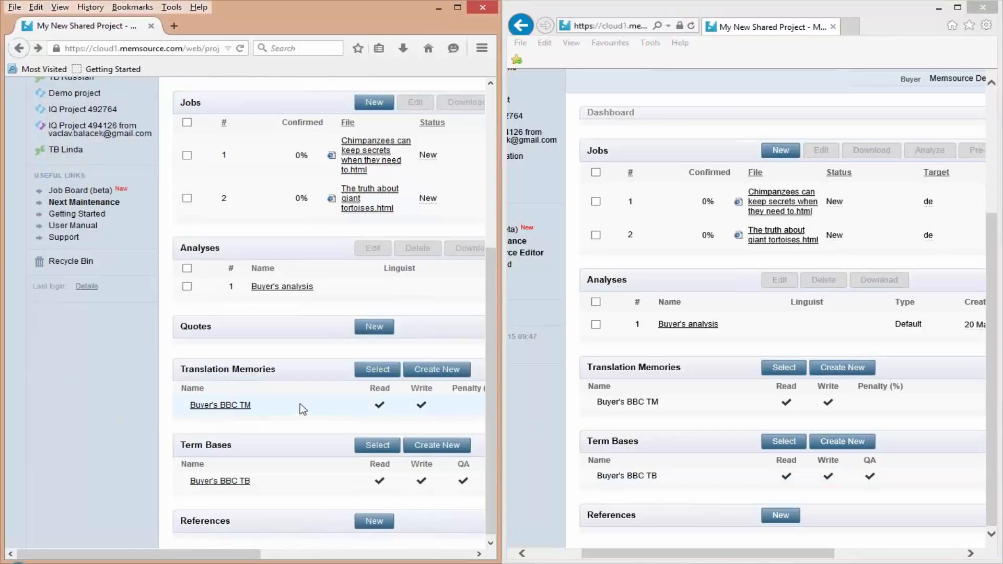
{"action": "left_click", "coordinate": [219, 405]}
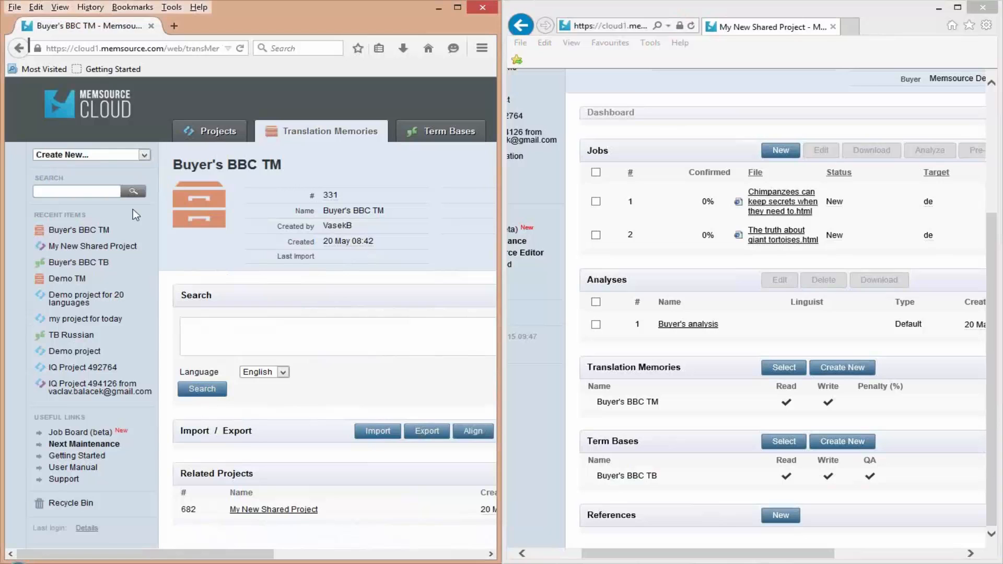
{"action": "left_click", "coordinate": [18, 49]}
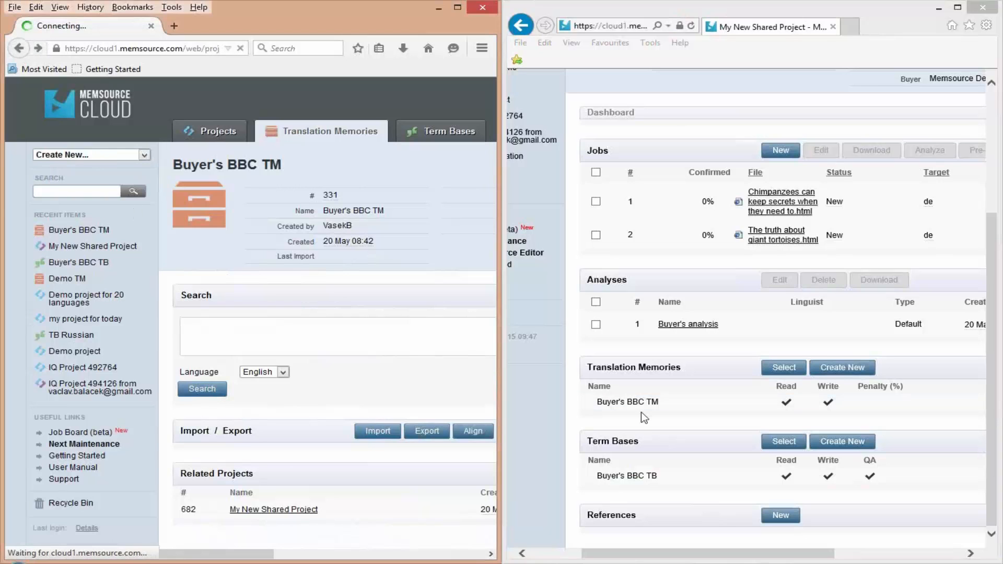
{"action": "left_click_drag", "start_coordinate": [597, 402], "coordinate": [660, 403]}
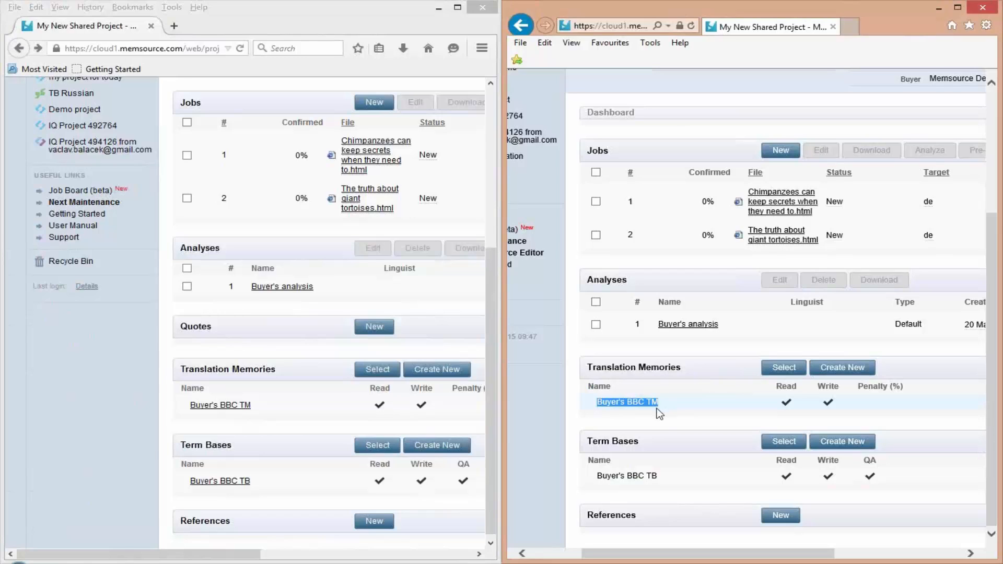
{"action": "left_click", "coordinate": [626, 404]}
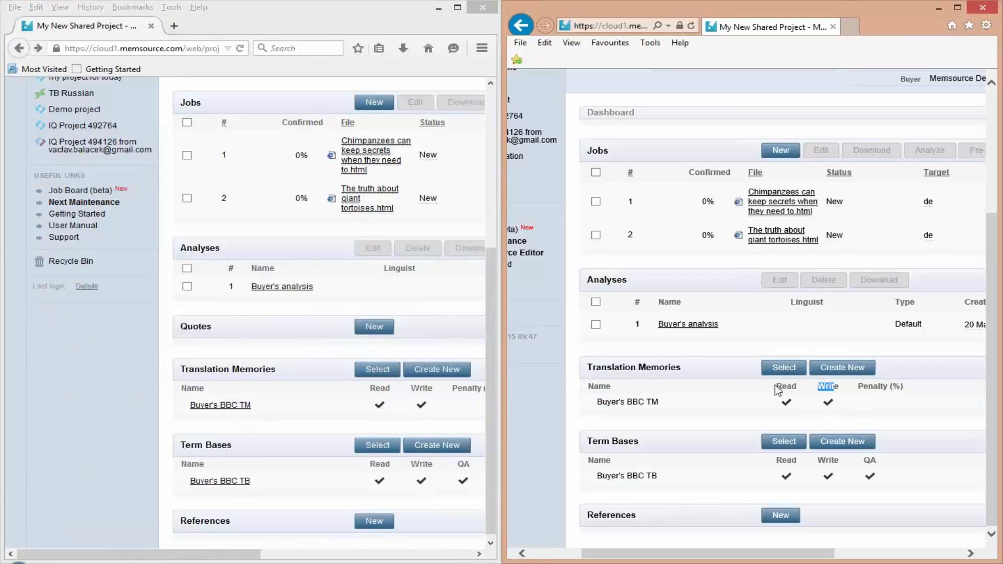
{"action": "left_click_drag", "start_coordinate": [776, 388], "coordinate": [792, 387]}
{"action": "left_click_drag", "start_coordinate": [649, 553], "coordinate": [687, 553]}
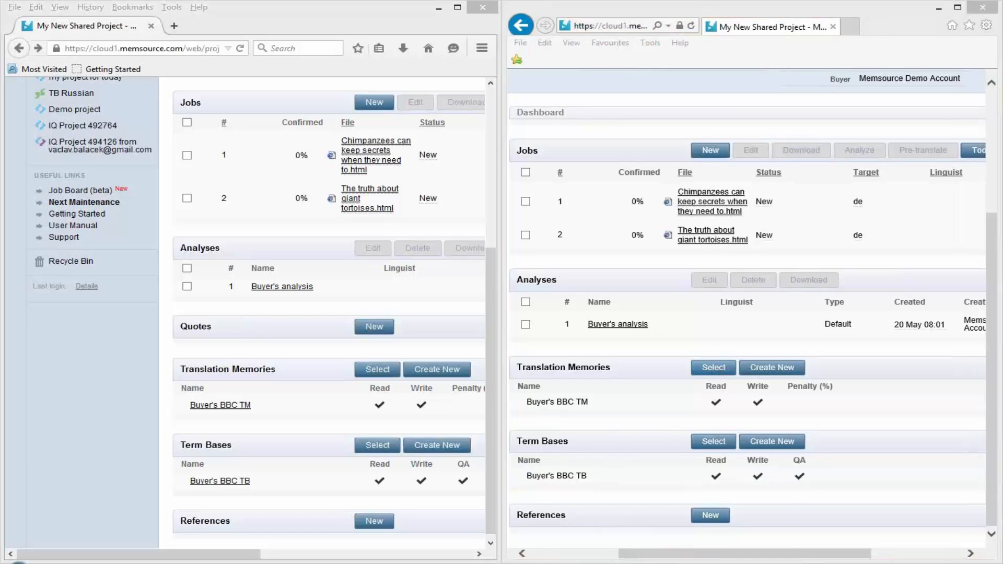
- Read the New Shared Project notification email addressed to ABC Language Services in the mail program and close the message
{"action": "left_click_drag", "start_coordinate": [1002, 81], "coordinate": [300, 52]}
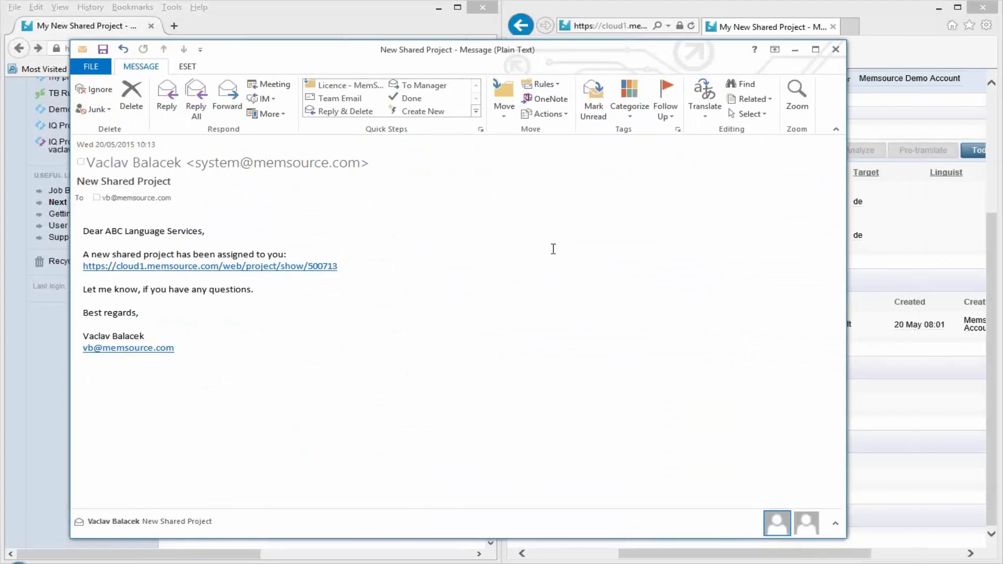
{"action": "left_click_drag", "start_coordinate": [87, 228], "coordinate": [449, 351]}
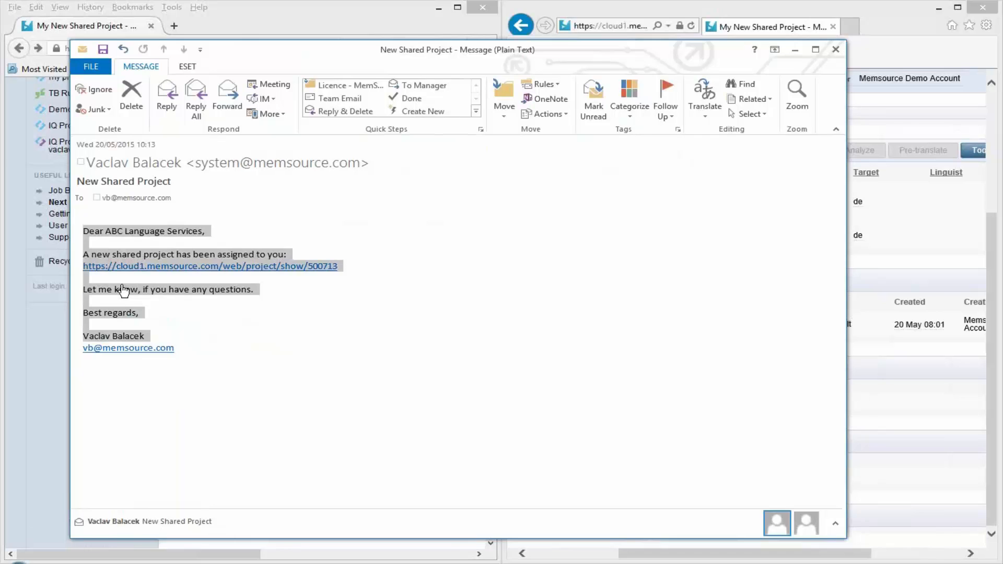
{"action": "left_click", "coordinate": [152, 257]}
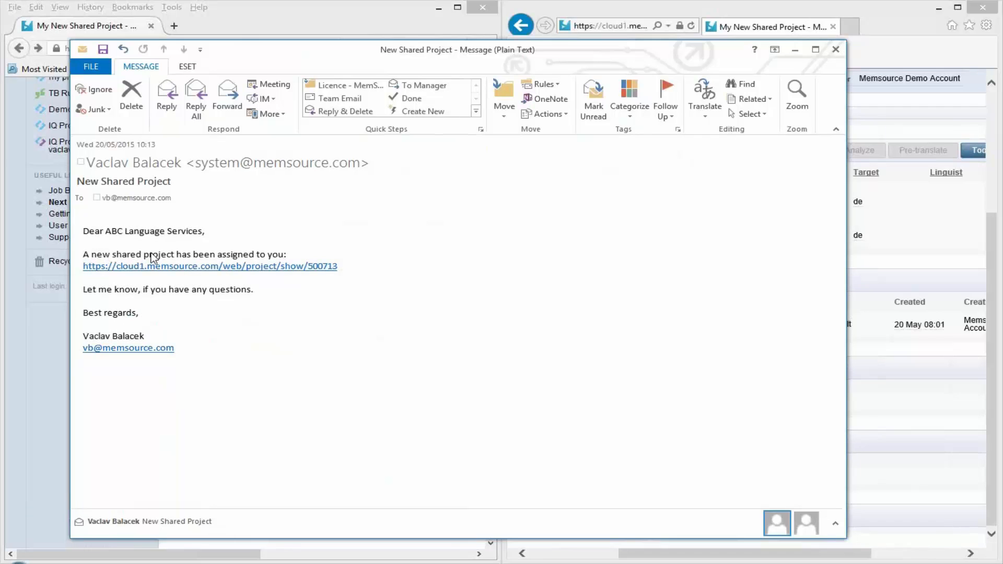
{"action": "left_click", "coordinate": [836, 49]}
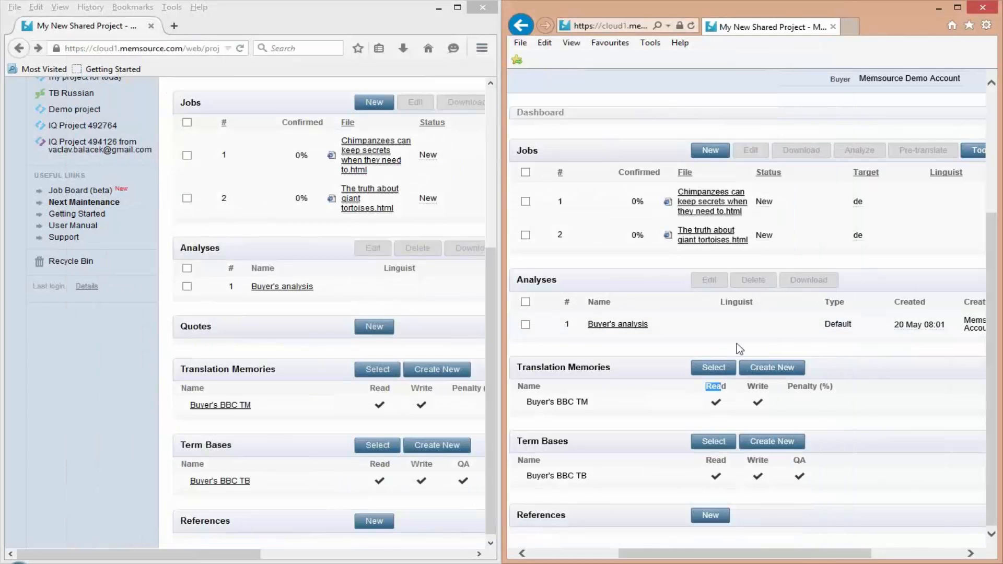
- Add Vendor's BBC TM to the shared project in the vendor's account with read and write enabled, and save the selection
{"action": "left_click", "coordinate": [728, 372]}
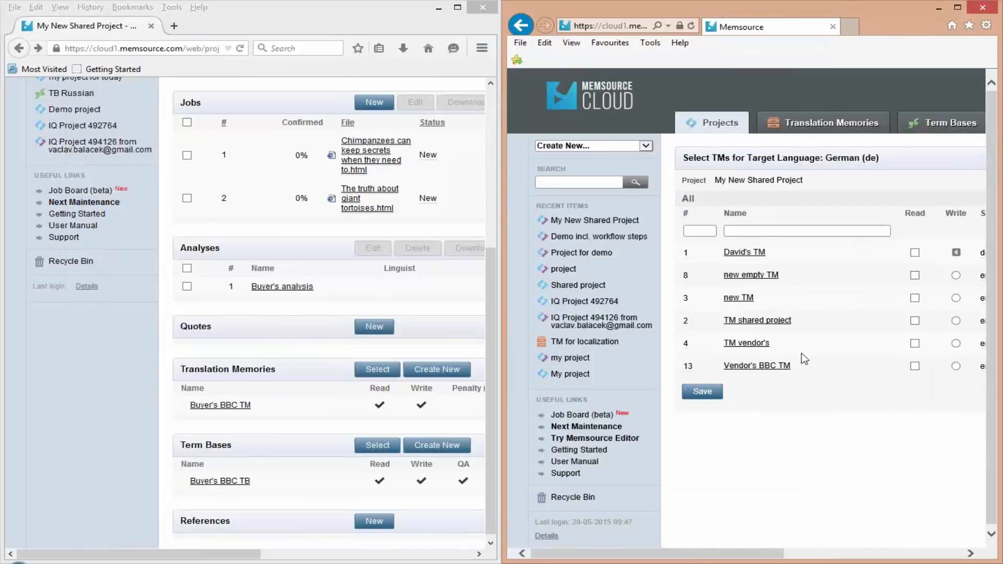
{"action": "left_click", "coordinate": [914, 366]}
{"action": "left_click", "coordinate": [955, 365]}
{"action": "left_click", "coordinate": [702, 393]}
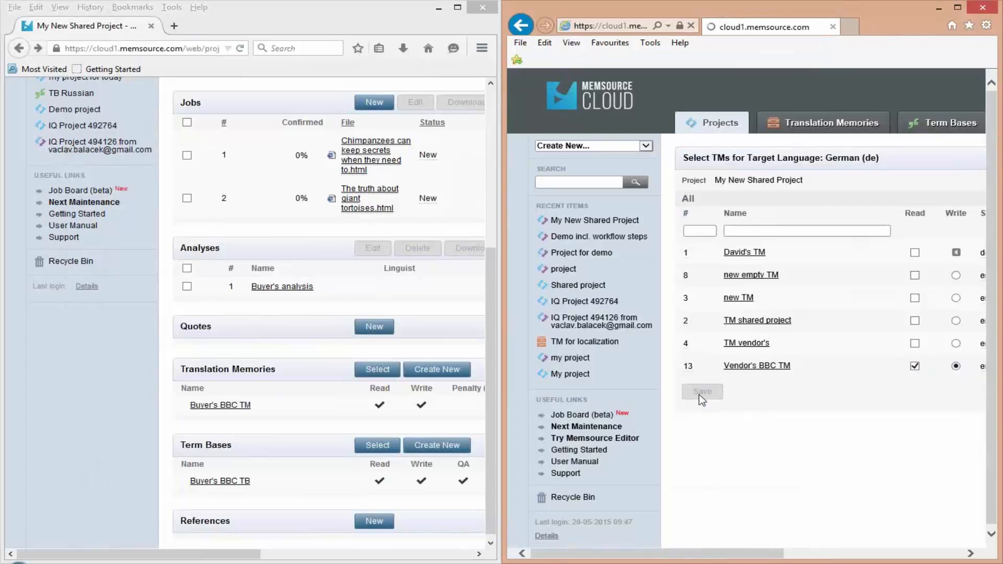
{"action": "scroll", "coordinate": [739, 438], "scroll_direction": "down", "scroll_amount": 3}
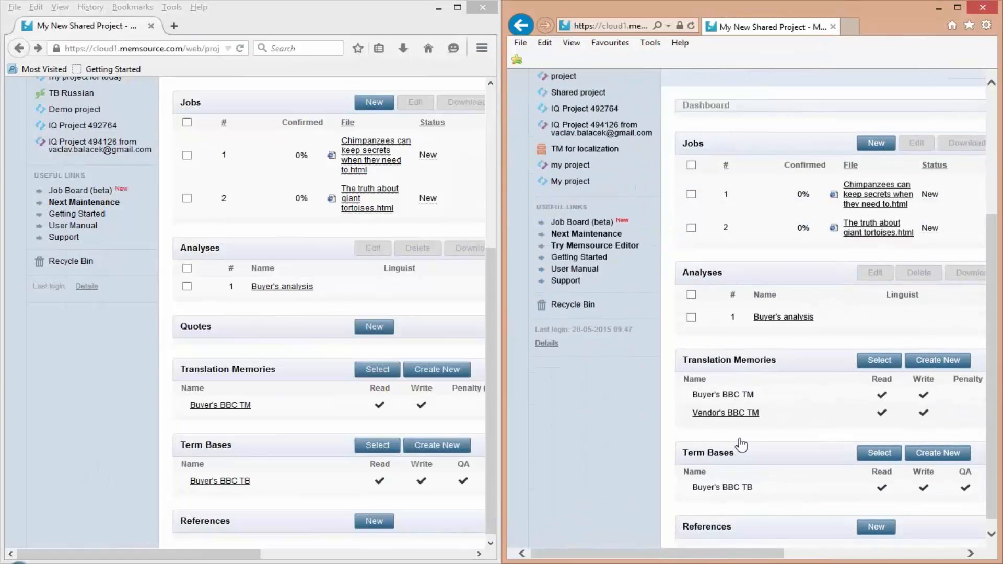
{"action": "left_click_drag", "start_coordinate": [641, 554], "coordinate": [722, 558]}
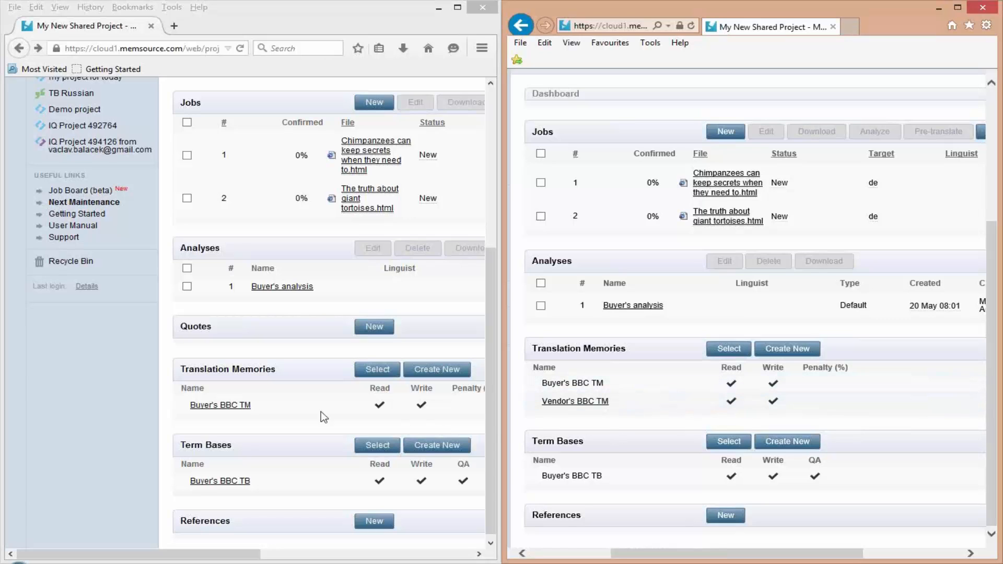
- Refresh the project in the buyer's account and check the Vendor's BBC TM entry among its translation memories
{"action": "left_click", "coordinate": [258, 418]}
{"action": "key", "text": "F5"}
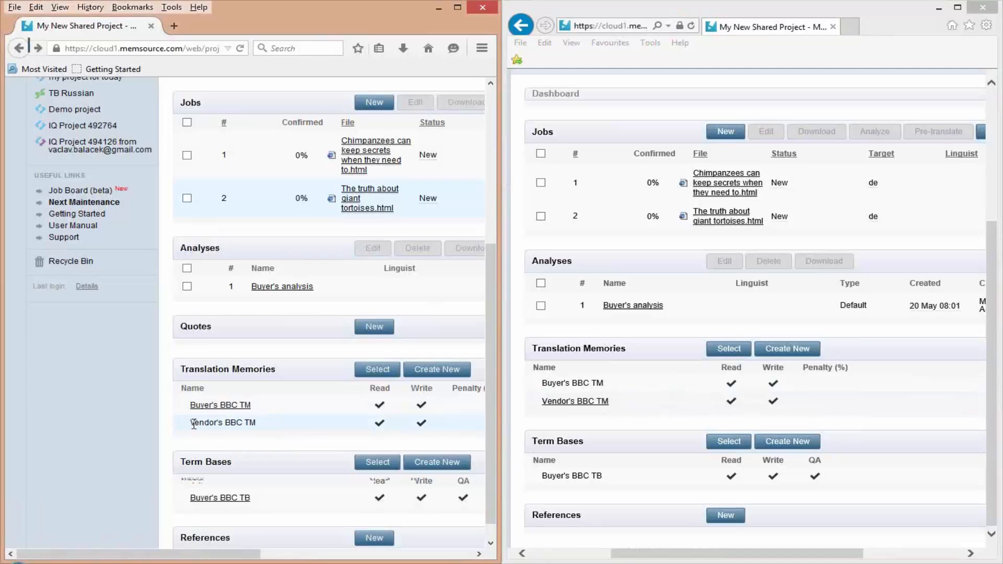
{"action": "left_click_drag", "start_coordinate": [193, 425], "coordinate": [267, 427]}
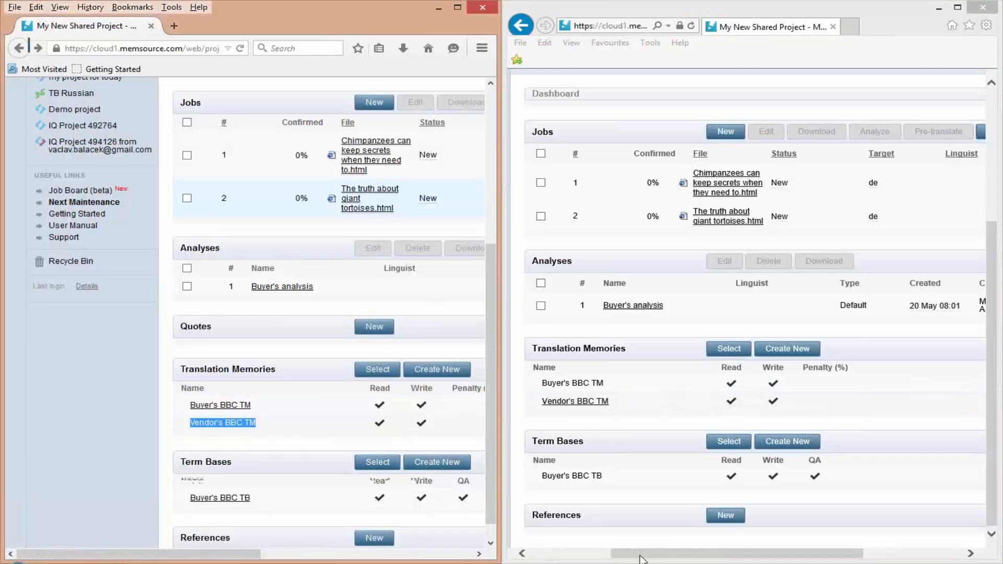
- Undock the vendor's browser window and enlarge it over the buyer's window to show the full project page
{"action": "left_click_drag", "start_coordinate": [712, 7], "coordinate": [724, 42]}
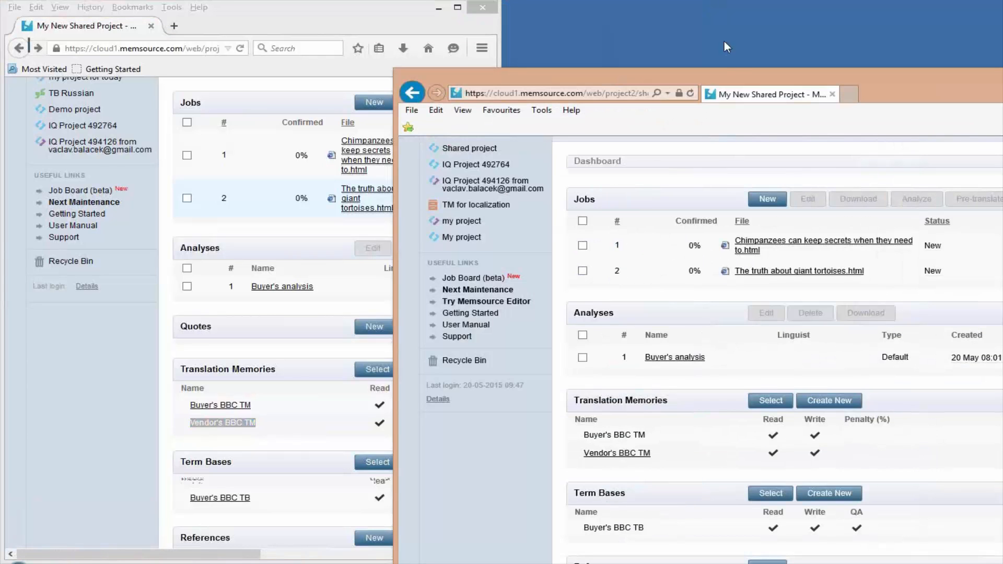
{"action": "double_click", "coordinate": [729, 73]}
{"action": "double_click", "coordinate": [737, 10]}
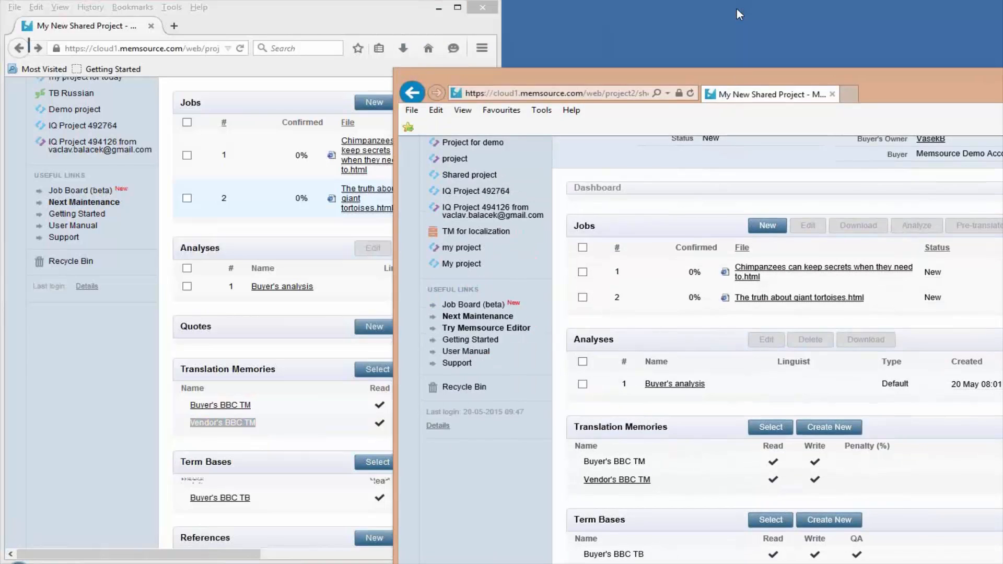
{"action": "left_click_drag", "start_coordinate": [722, 76], "coordinate": [354, 24]}
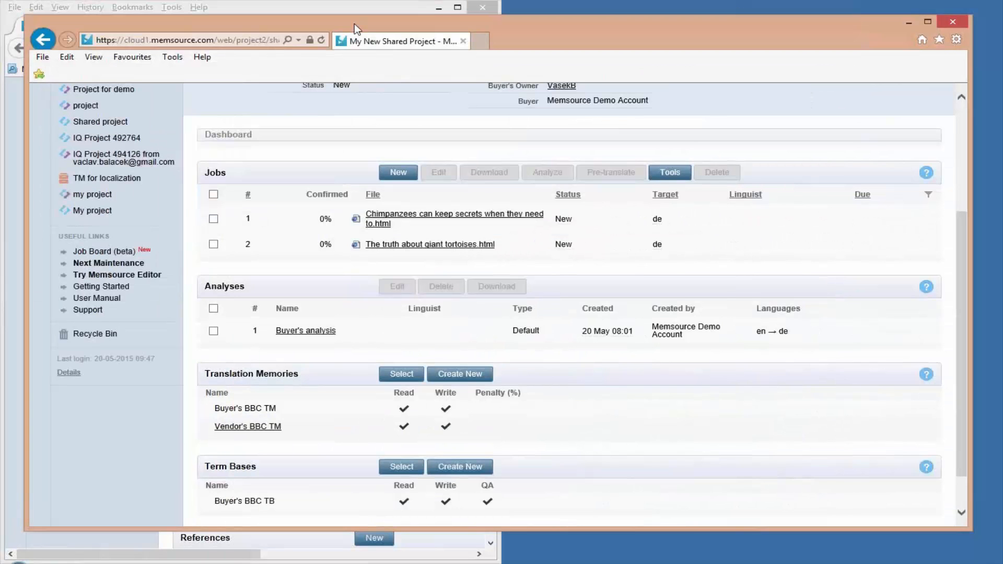
{"action": "left_click_drag", "start_coordinate": [962, 531], "coordinate": [979, 563]}
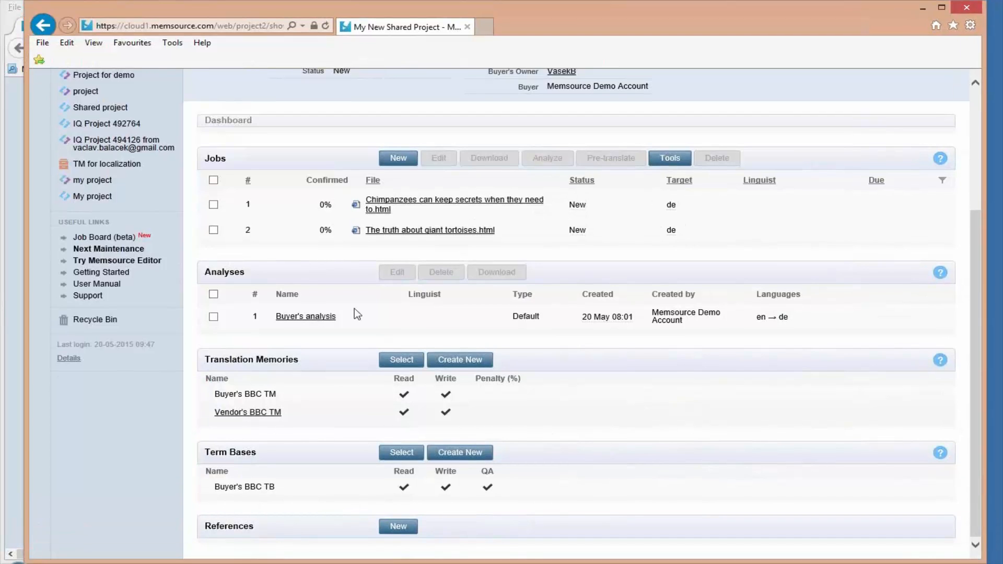
- Assign an active translator as linguist for the job "Chimpanzees can keep secrets when they need to.html" and save the job
{"action": "scroll", "coordinate": [535, 391], "scroll_direction": "up", "scroll_amount": 3}
{"action": "scroll", "coordinate": [534, 390], "scroll_direction": "up", "scroll_amount": 1}
{"action": "scroll", "coordinate": [534, 391], "scroll_direction": "down", "scroll_amount": 1}
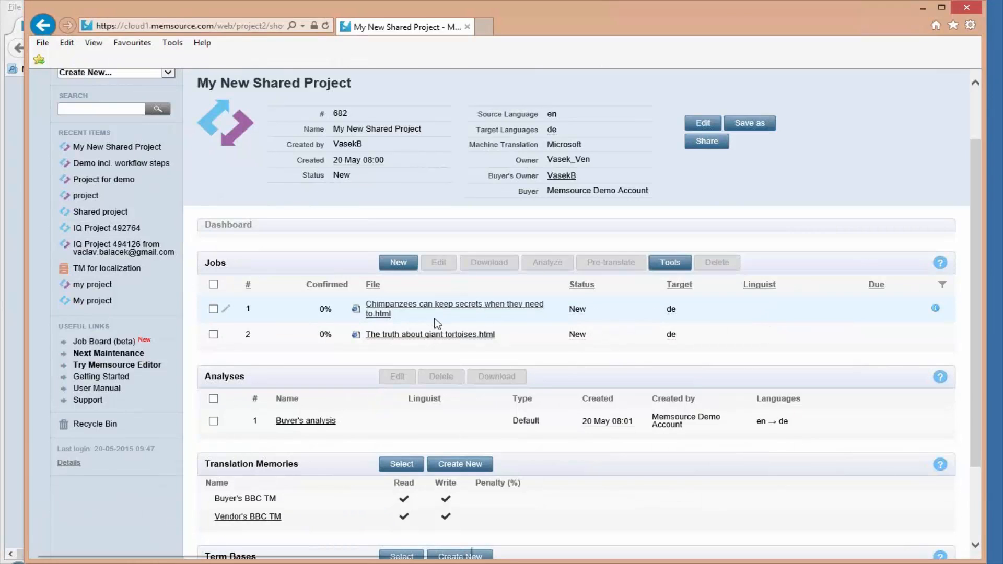
{"action": "left_click", "coordinate": [225, 311]}
{"action": "left_click", "coordinate": [299, 181]}
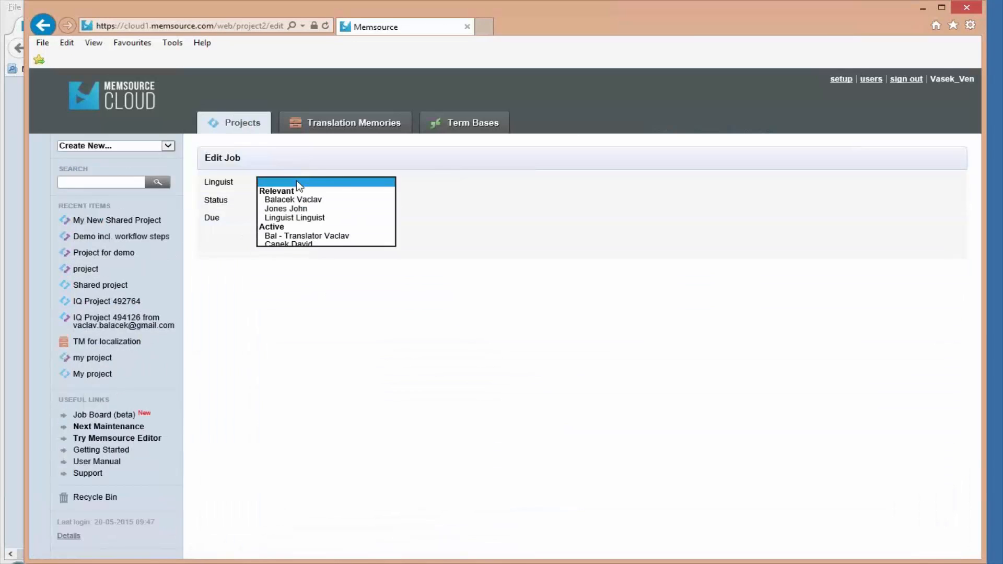
{"action": "left_click", "coordinate": [316, 236]}
{"action": "left_click", "coordinate": [277, 239]}
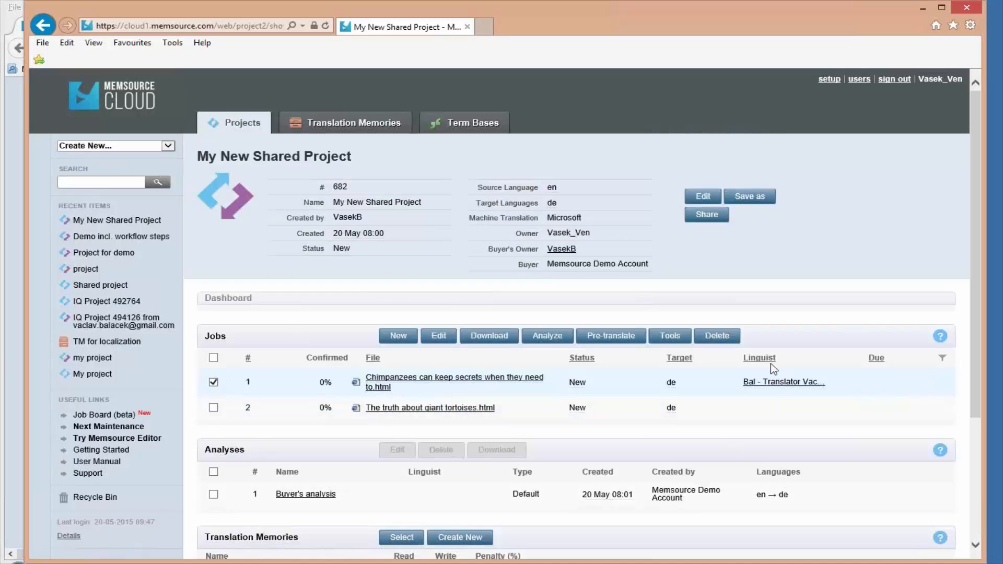
- View the additional tools for the selected job and minimize the vendor's window to return to the buyer's project
{"action": "left_click", "coordinate": [671, 336]}
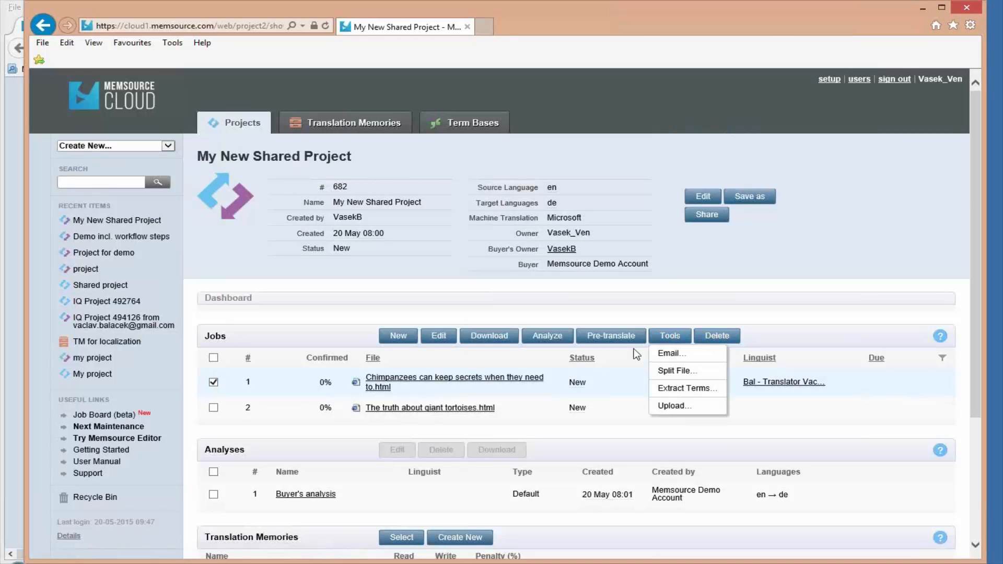
{"action": "left_click", "coordinate": [923, 10]}
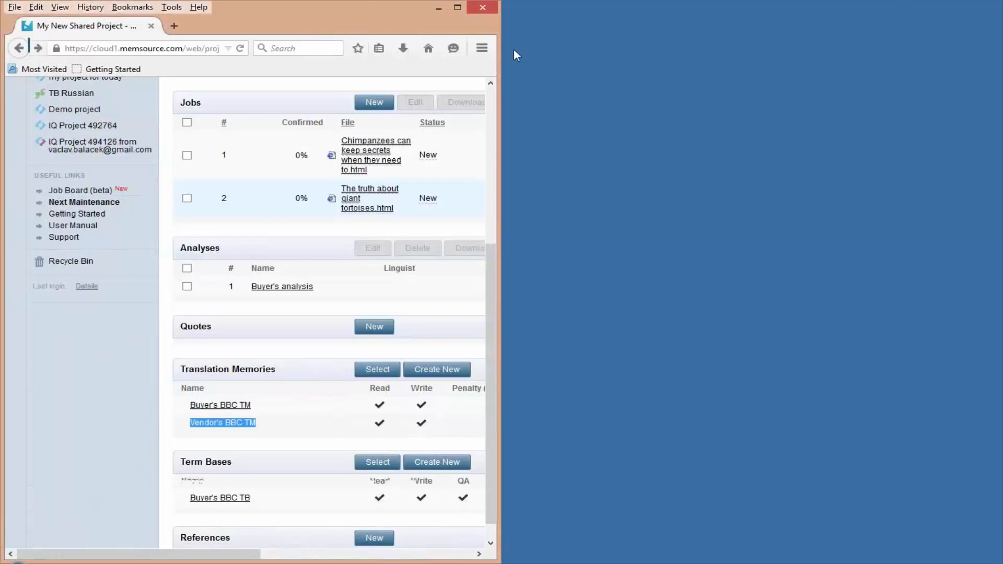
- Maximize the buyer's browser window and check the linguist entry for the job "Chimpanzees can keep secrets when they need to.html"
{"action": "double_click", "coordinate": [364, 14]}
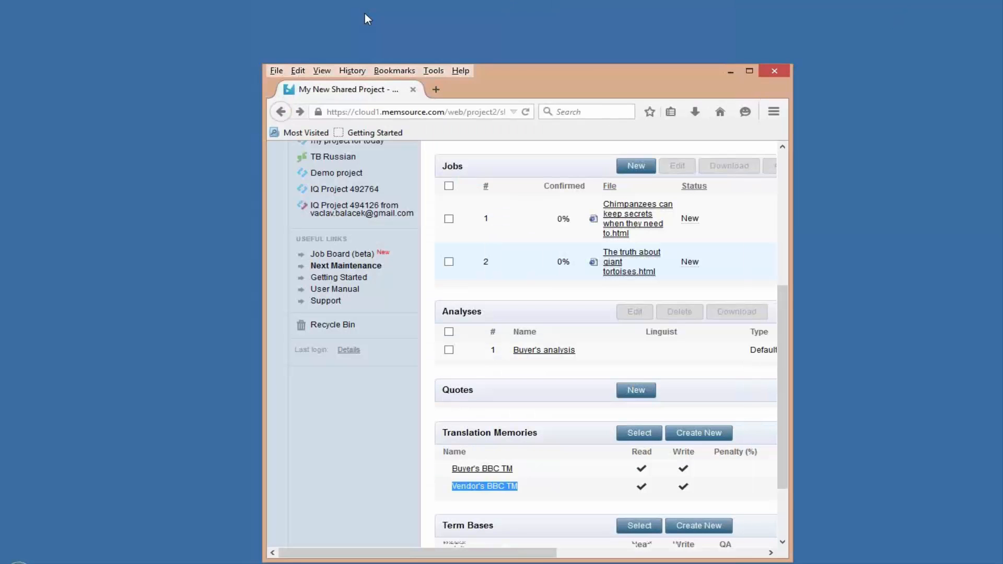
{"action": "double_click", "coordinate": [503, 70]}
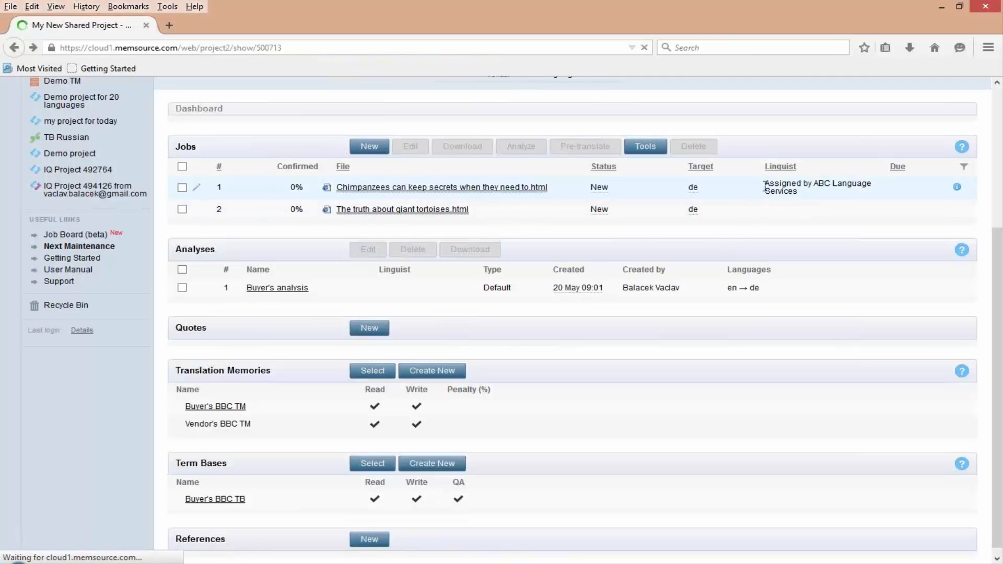
{"action": "left_click_drag", "start_coordinate": [765, 183], "coordinate": [794, 192]}
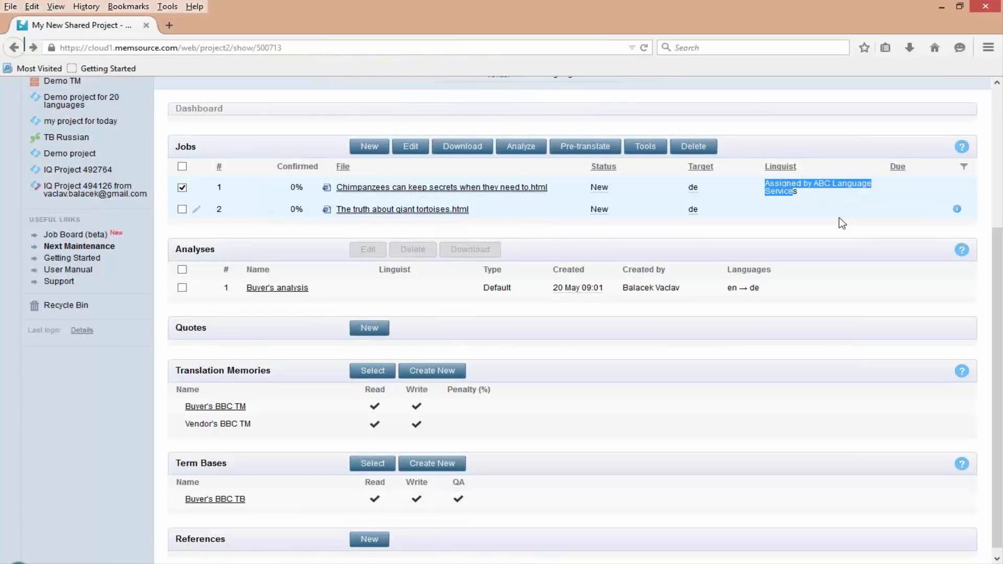
{"action": "left_click", "coordinate": [820, 197]}
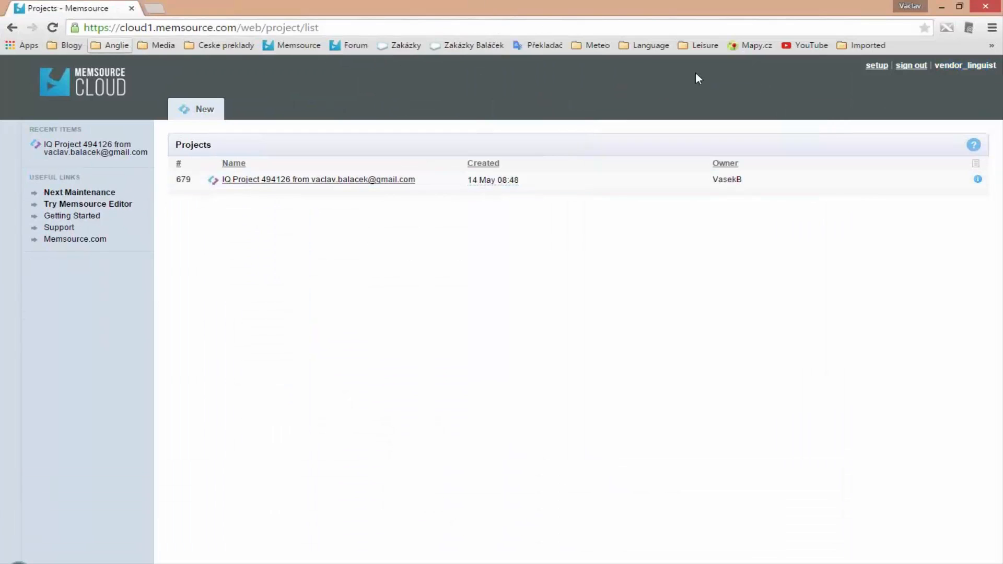
- Refresh the linguist's project list, open My New Shared Project and open its "Chimpanzees can keep secrets when they need to.html" job for translation
{"action": "key", "text": "F5"}
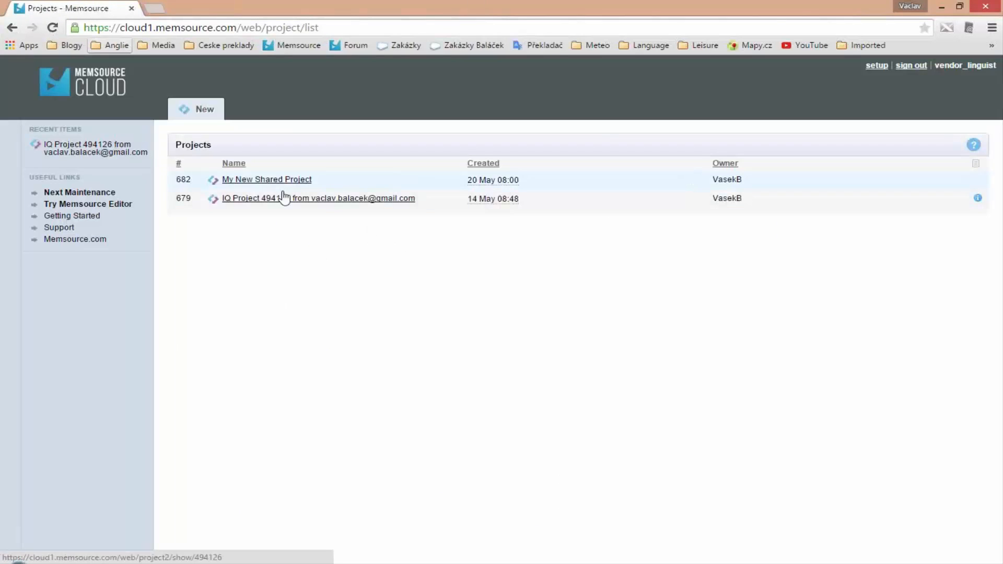
{"action": "left_click", "coordinate": [257, 180]}
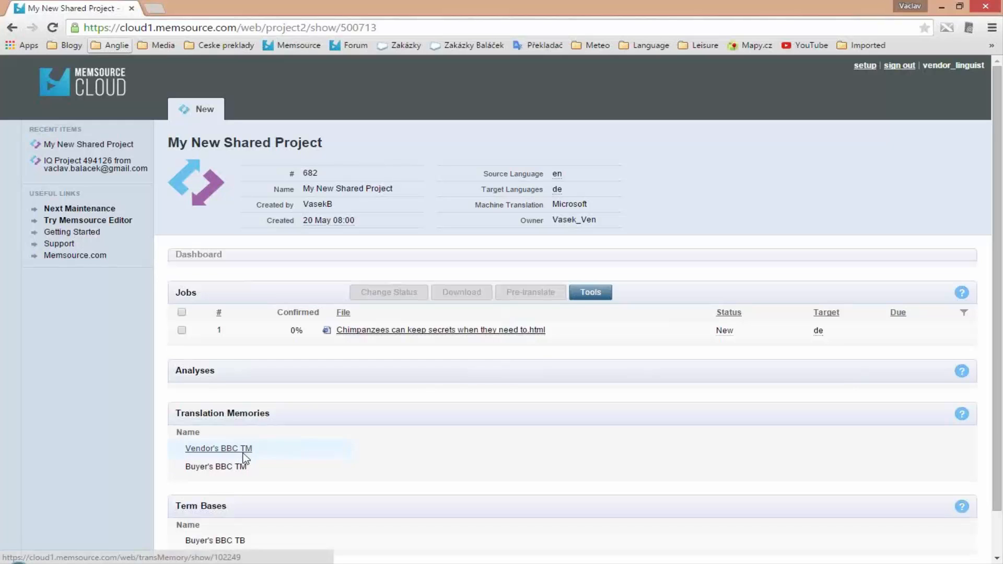
{"action": "left_click", "coordinate": [387, 330]}
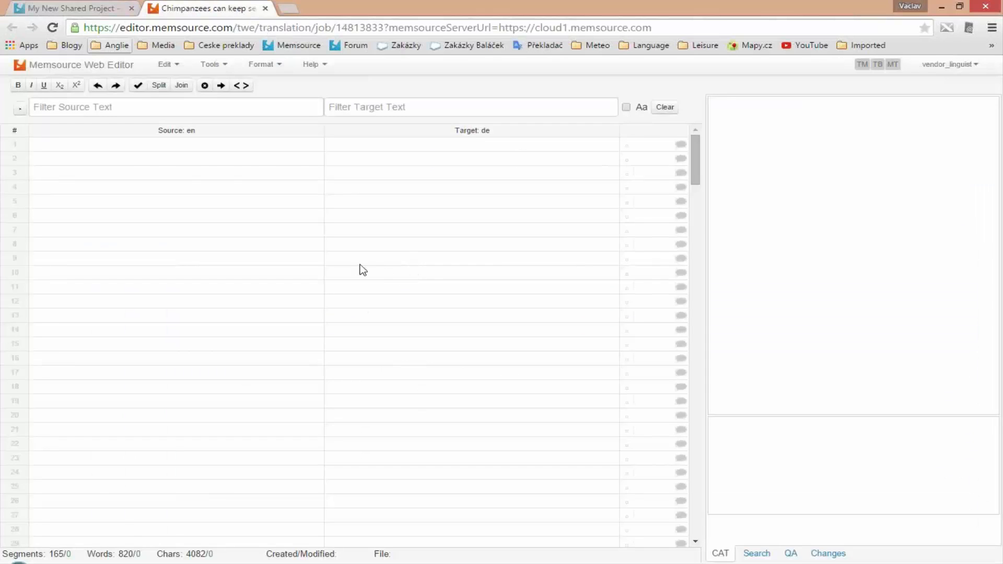
- Copy the source tag into segment 1 and confirm segments 1 to 4, accepting the machine translation suggestions
{"action": "key", "text": "ctrl+Insert"}
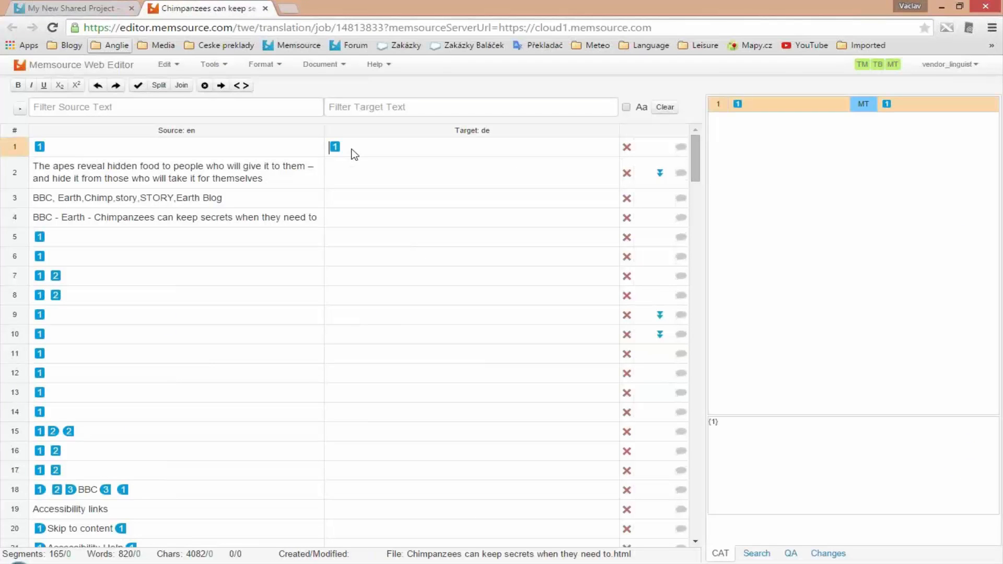
{"action": "key", "text": "ctrl+Return"}
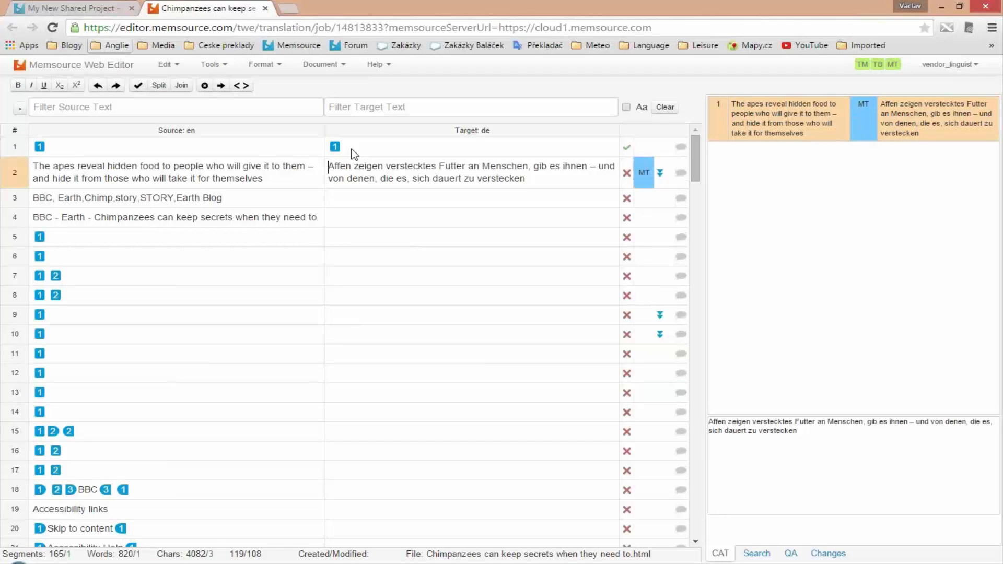
{"action": "key", "text": "ctrl+Return"}
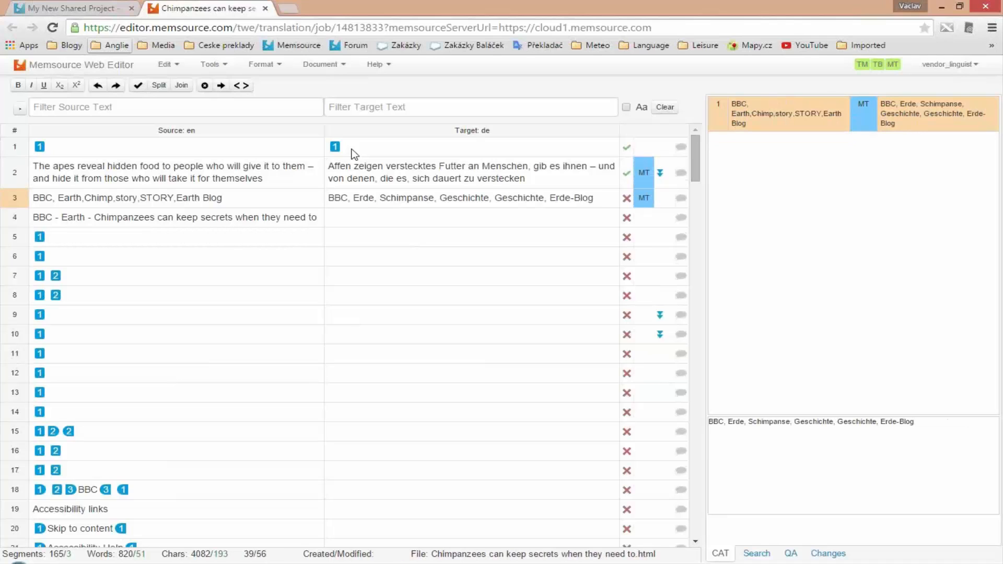
{"action": "key", "text": "ctrl+Return"}
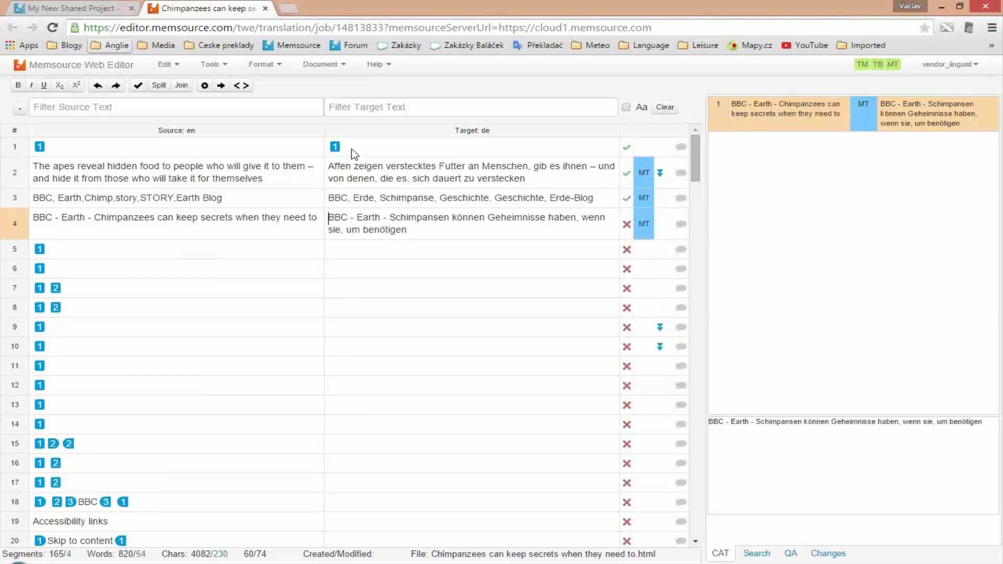
{"action": "key", "text": "ctrl+Return"}
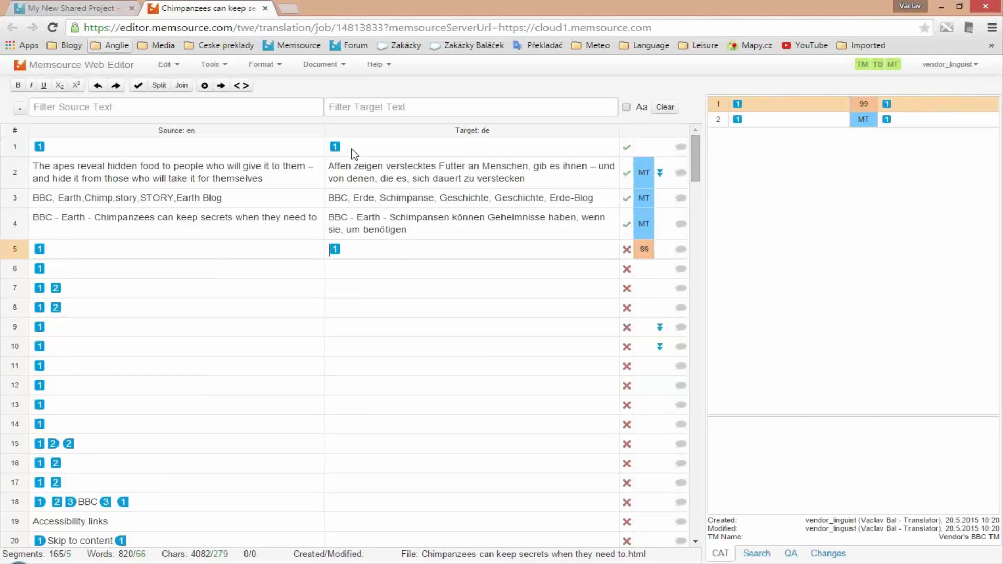
- Select the tag-only segments 5 to 17, copy their source to the target and confirm them all
{"action": "left_click", "coordinate": [11, 252]}
{"action": "scroll", "coordinate": [123, 337], "scroll_direction": "down", "scroll_amount": 4}
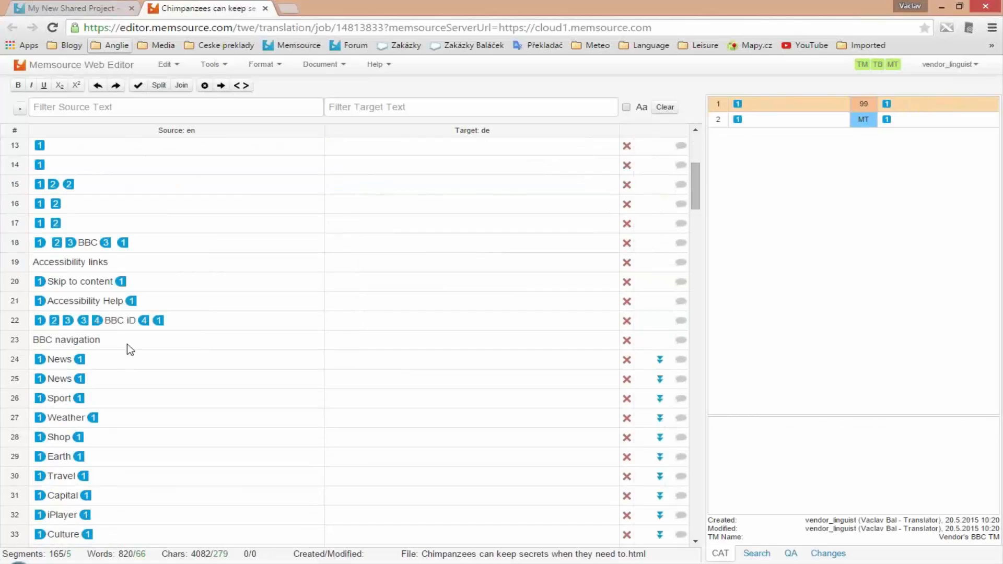
{"action": "left_click", "coordinate": [14, 229], "text": "shift"}
{"action": "key", "text": "ctrl+Insert"}
{"action": "key", "text": "ctrl+Return"}
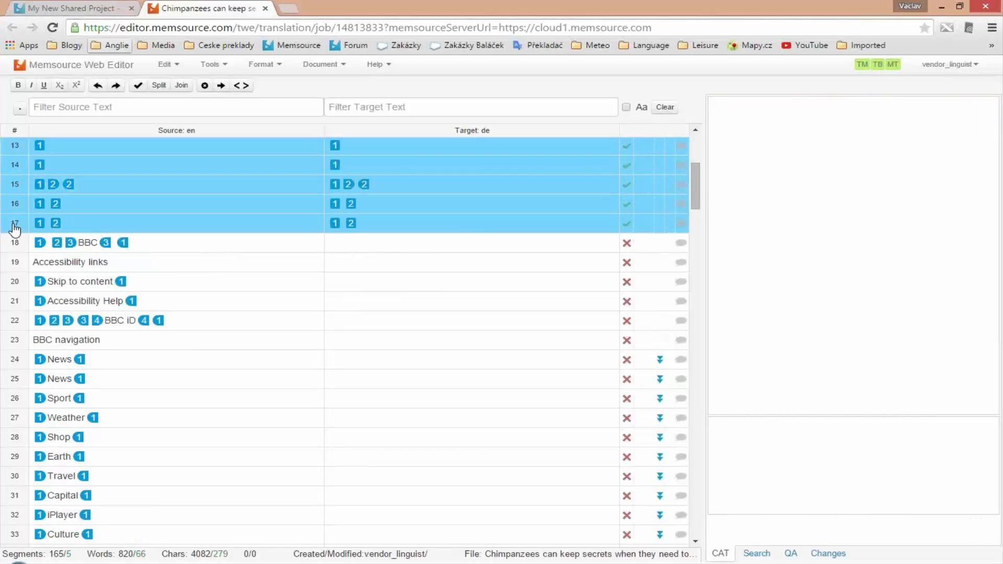
- Copy the source into segment 18 and confirm it, plus segments 19 and 20 with their machine translations
{"action": "left_click", "coordinate": [387, 246]}
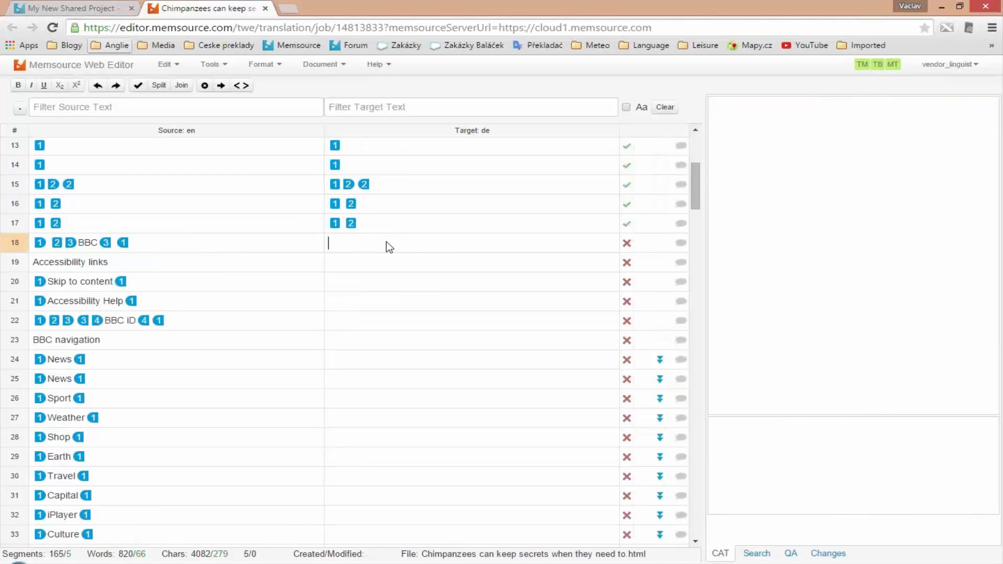
{"action": "key", "text": "ctrl+Insert"}
{"action": "key", "text": "ctrl+Return"}
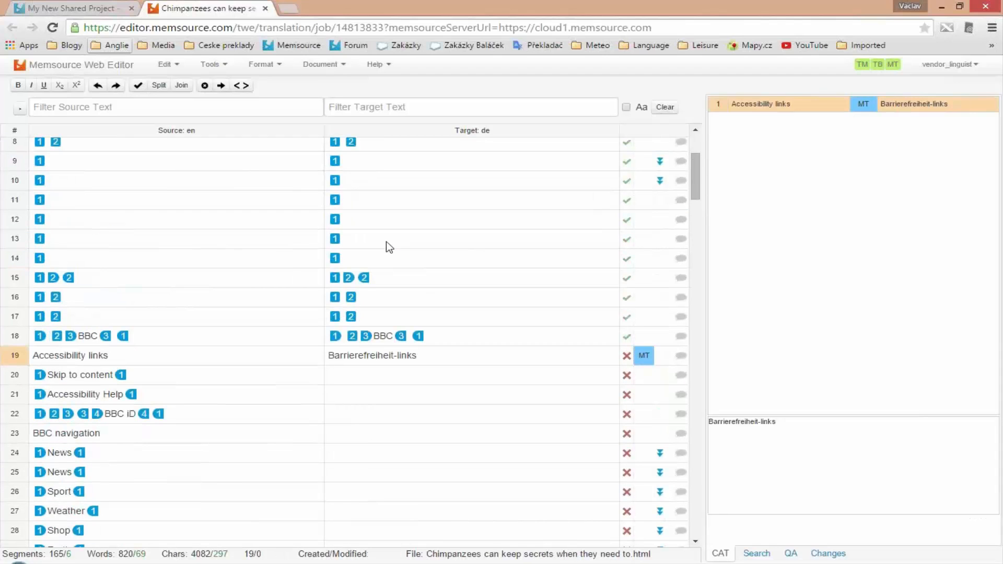
{"action": "key", "text": "ctrl+Return"}
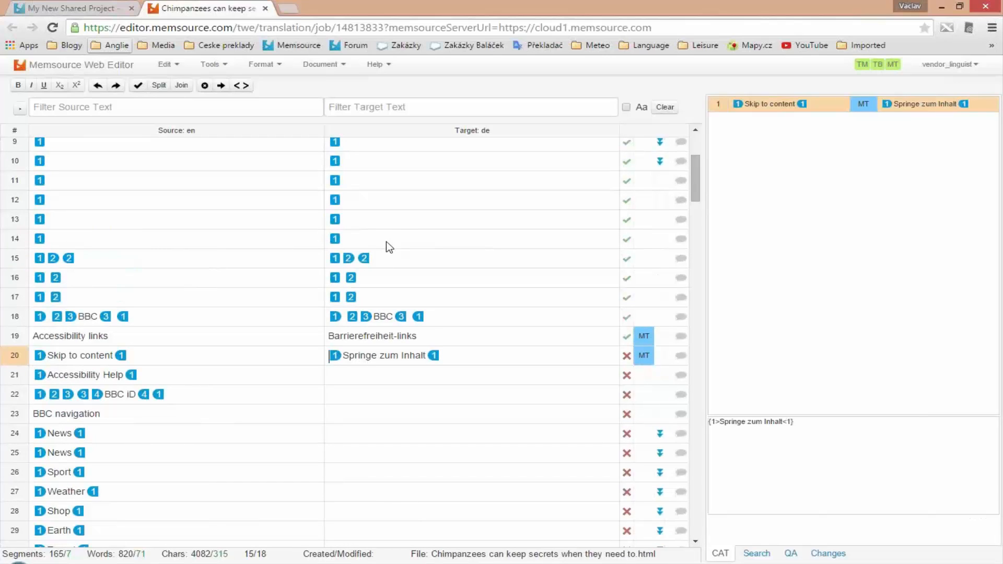
{"action": "key", "text": "ctrl+Return"}
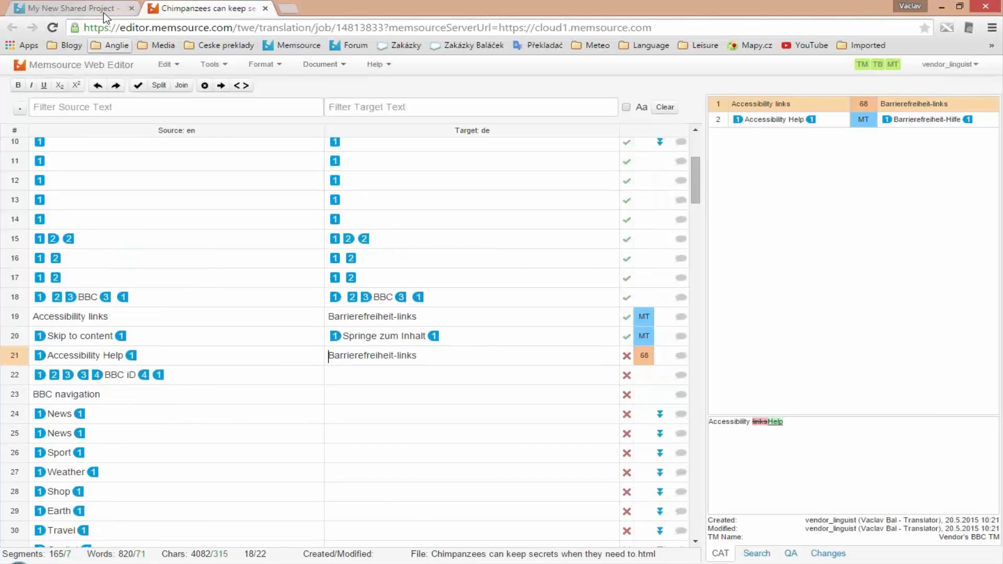
- Return to the linguist's project page, leaving the editor open, and refresh it to check the job's confirmed progress
{"action": "left_click", "coordinate": [266, 9]}
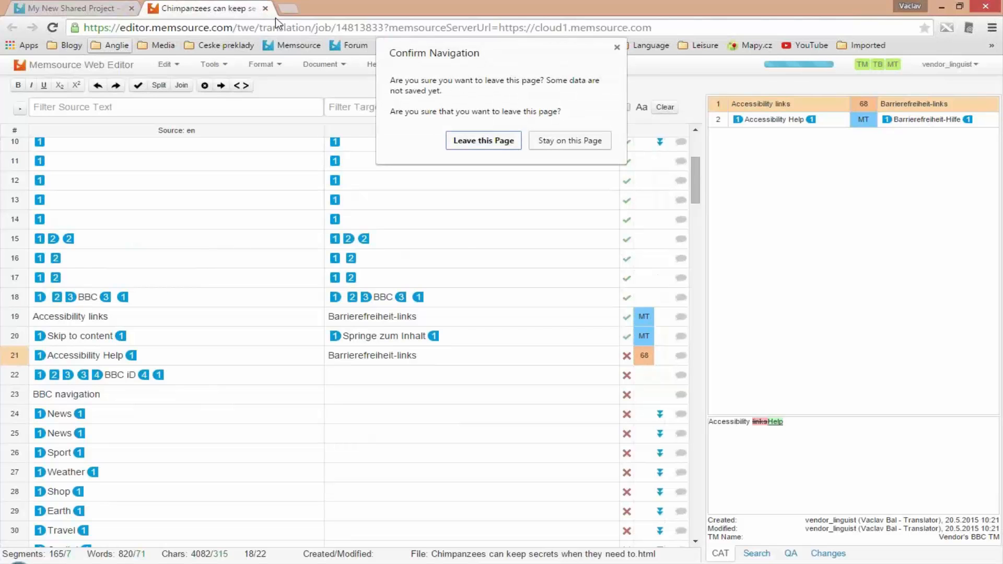
{"action": "key", "text": "Escape"}
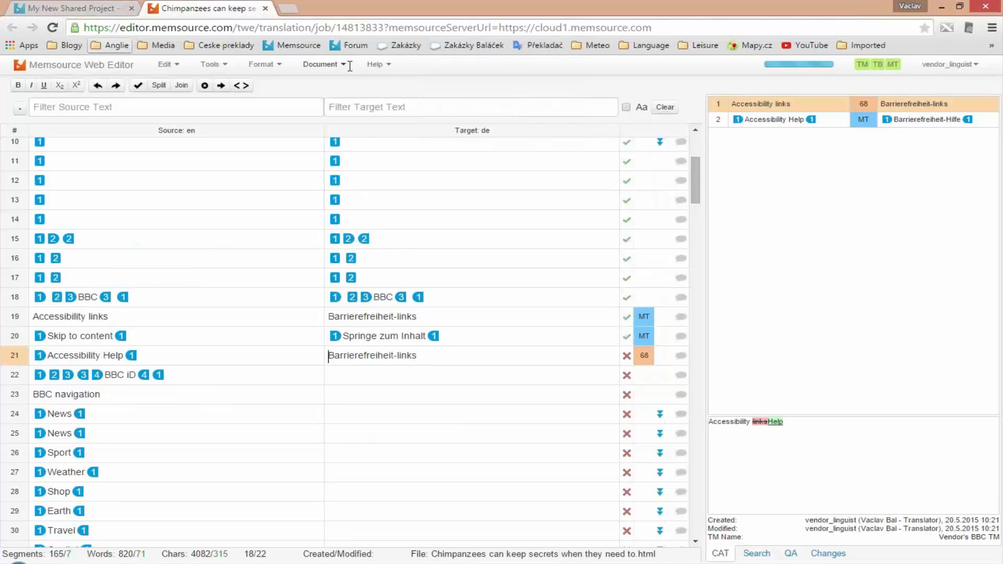
{"action": "left_click", "coordinate": [116, 9]}
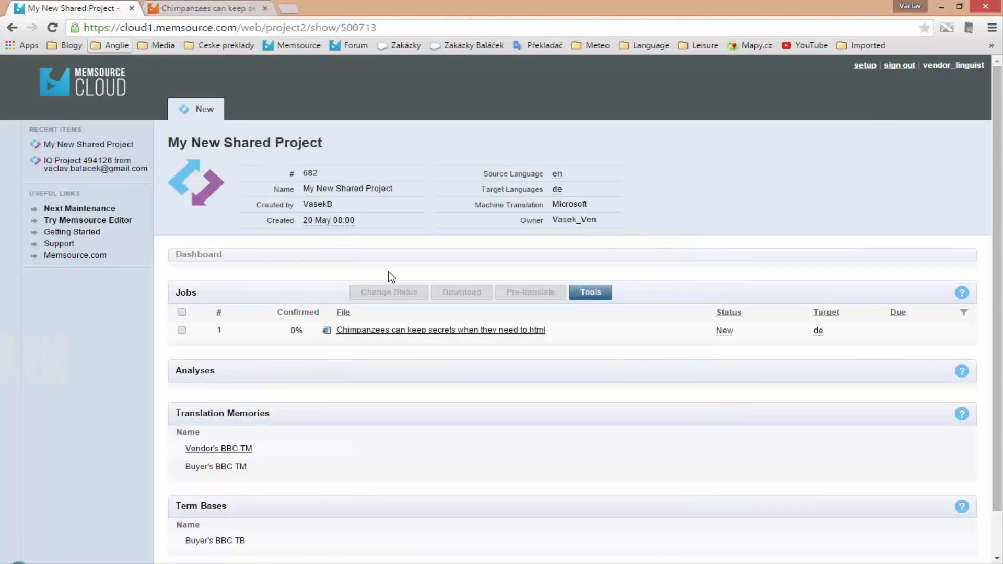
{"action": "key", "text": "F5"}
{"action": "mouse_move", "coordinate": [297, 333]}
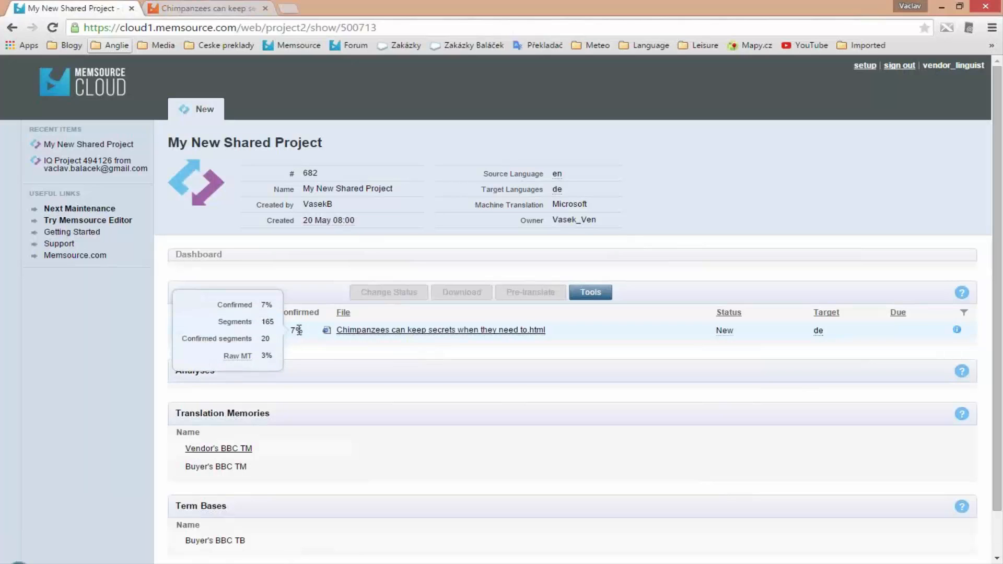
- Switch to the vendor's browser window, check the job's progress and open "Chimpanzees can keep secrets when they need to.html" in the editor
{"action": "mouse_move", "coordinate": [150, 563]}
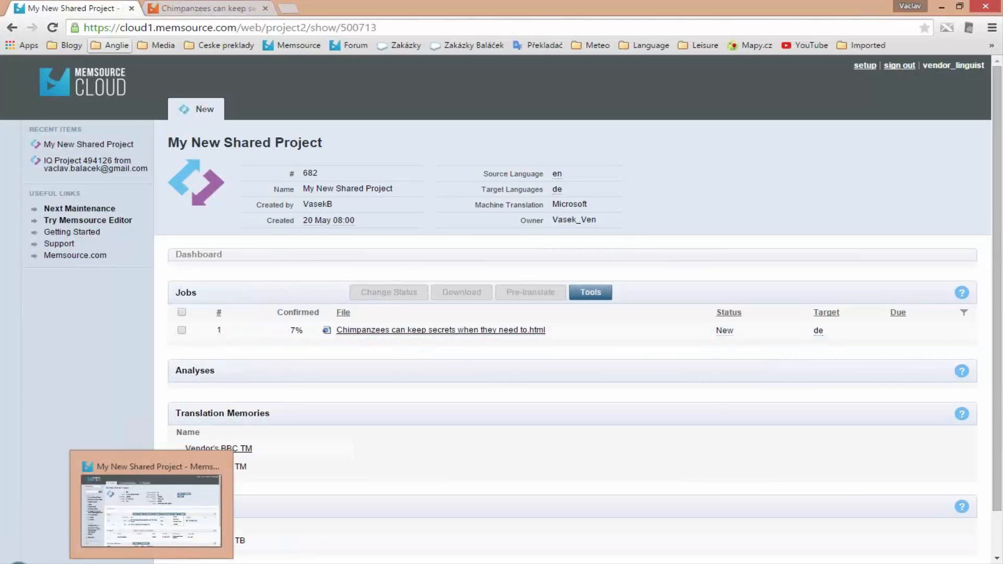
{"action": "left_click", "coordinate": [130, 498]}
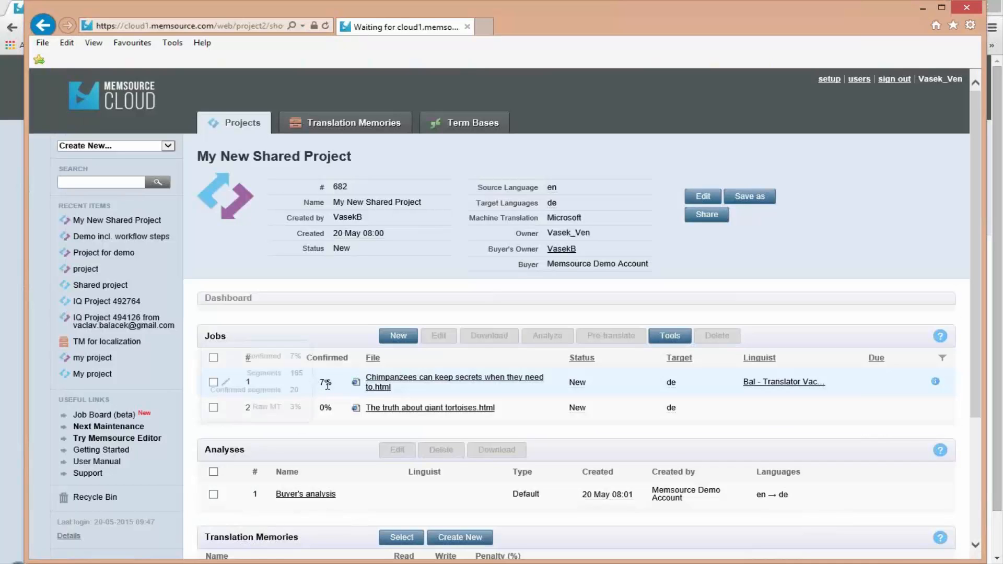
{"action": "mouse_move", "coordinate": [328, 386]}
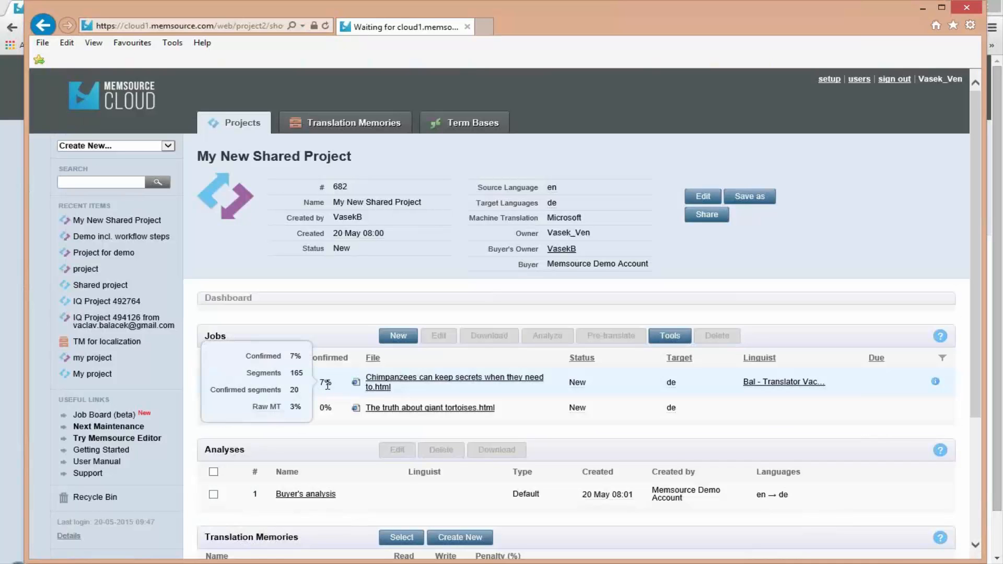
{"action": "left_click", "coordinate": [438, 383]}
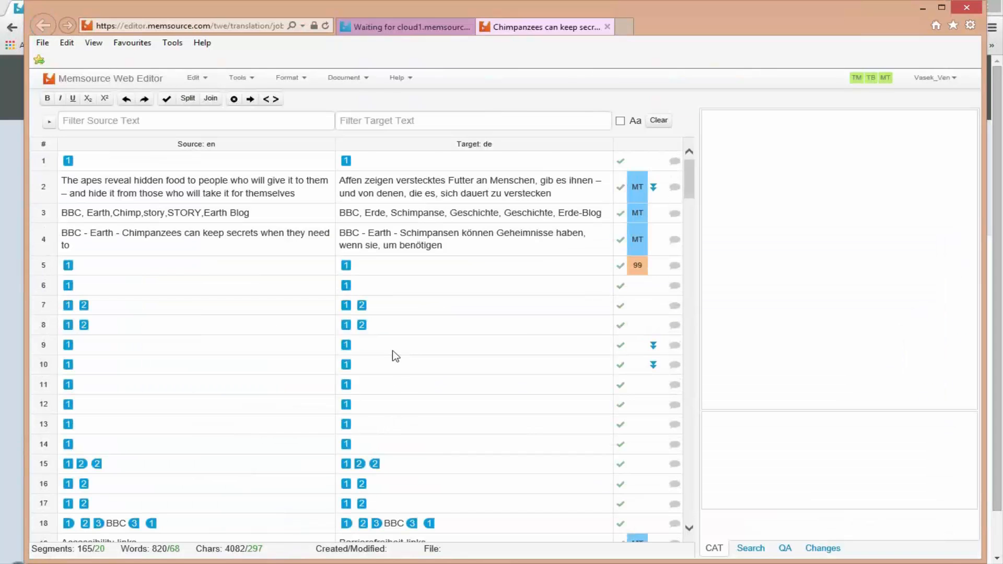
- Review the linguist's translated segments, view the comment box for segment 3 without adding a comment, and close the vendor's editor
{"action": "scroll", "coordinate": [403, 413], "scroll_direction": "down", "scroll_amount": 2}
{"action": "scroll", "coordinate": [397, 380], "scroll_direction": "up", "scroll_amount": 2}
{"action": "left_click", "coordinate": [675, 214]}
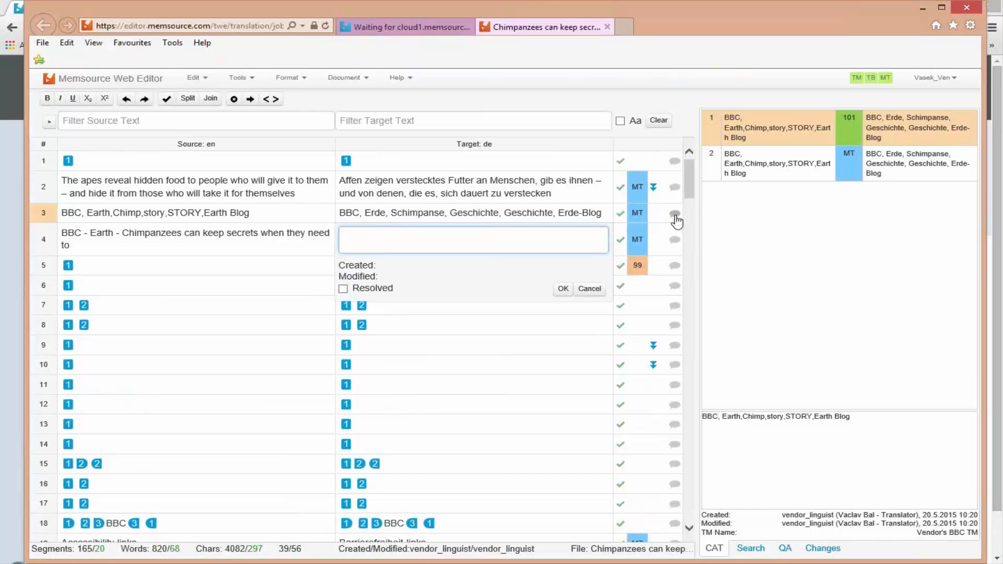
{"action": "left_click", "coordinate": [675, 215]}
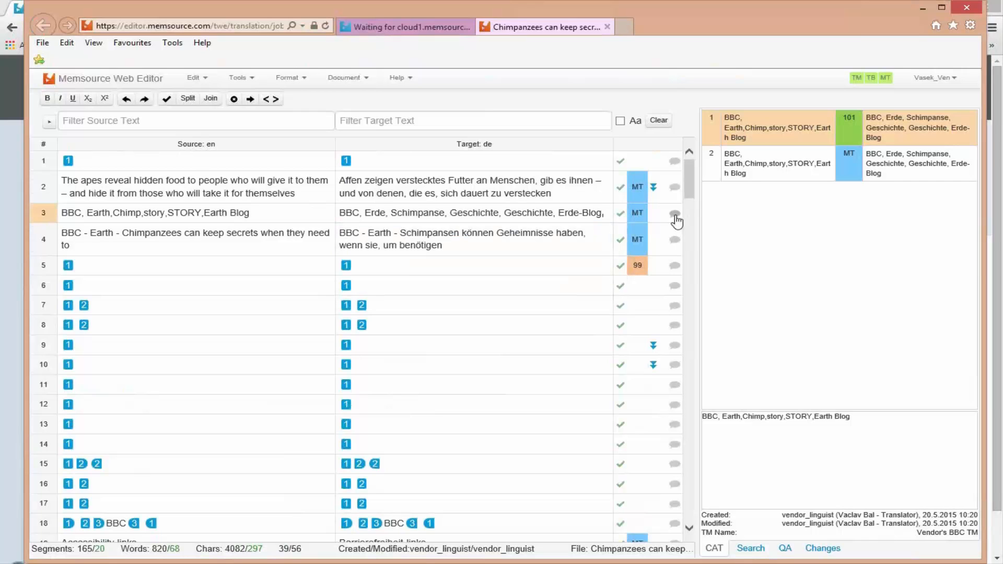
{"action": "left_click", "coordinate": [606, 26]}
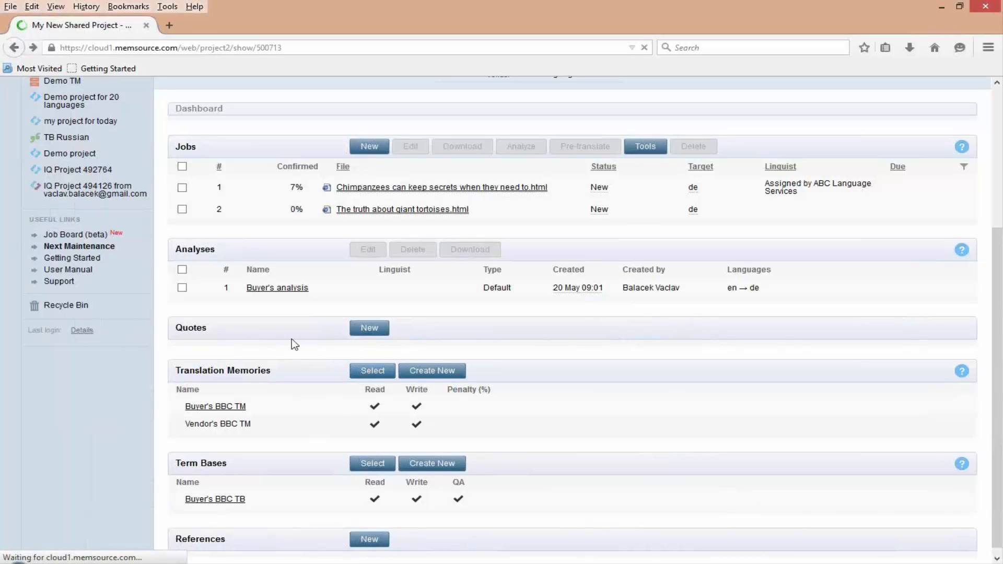
- Inspect the translated "Chimpanzees can keep secrets when they need to.html" job from the buyer's project and return to the project page
{"action": "left_click", "coordinate": [367, 191]}
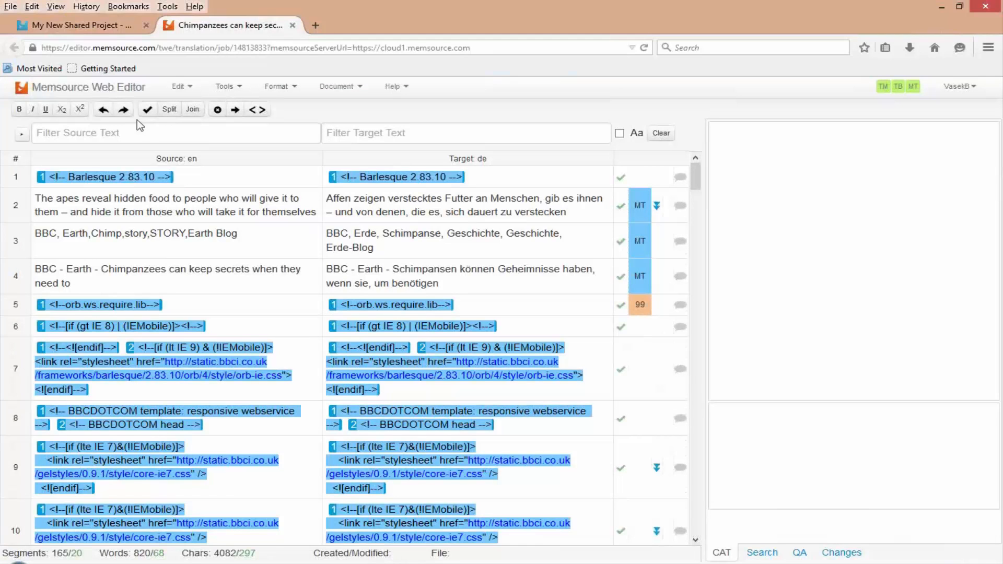
{"action": "left_click", "coordinate": [293, 26]}
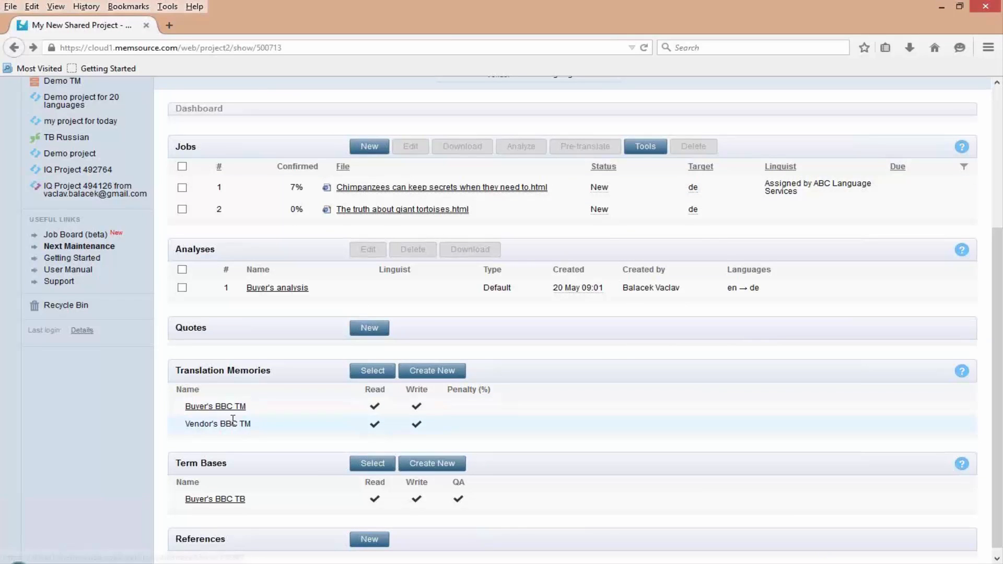
{"action": "left_click", "coordinate": [408, 191]}
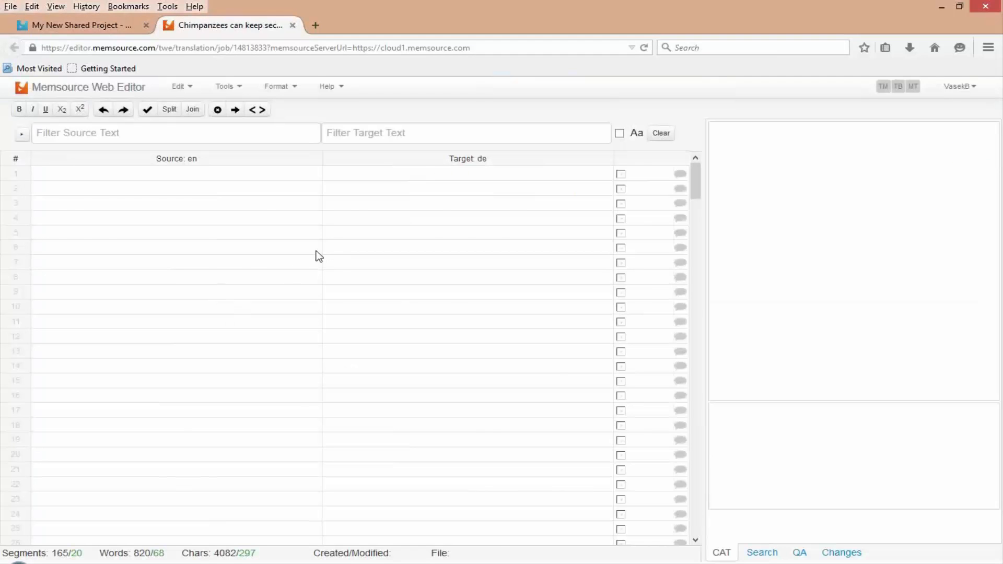
{"action": "left_click", "coordinate": [291, 26]}
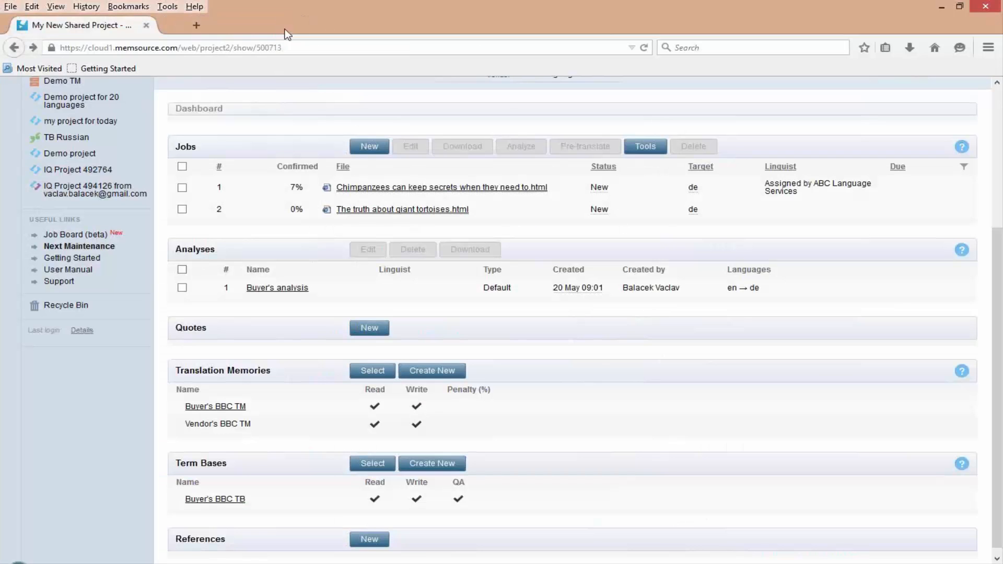
- Open the Buyer's BBC TM translation memory and search it for "bbc" in English
{"action": "left_click", "coordinate": [223, 411]}
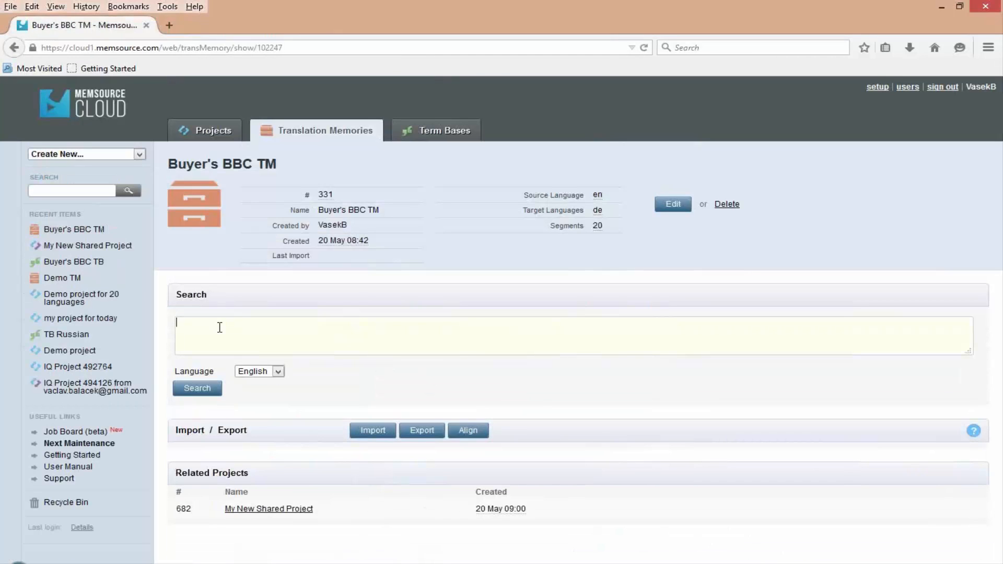
{"action": "type", "text": "bbc"}
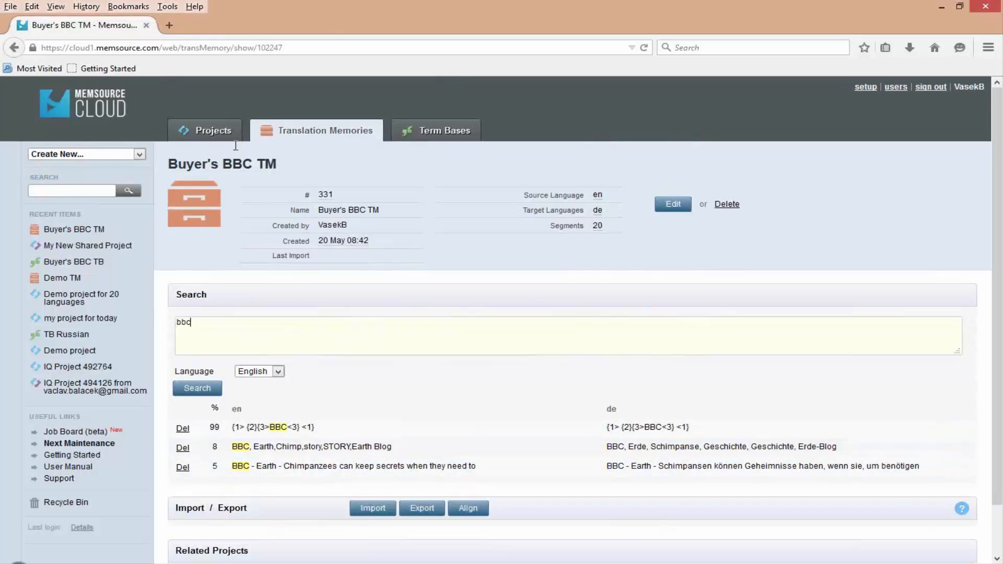
- Switch to the vendor's browser window, open the Vendor's BBC TM translation memory and search it for "bbc" in English
{"action": "left_click", "coordinate": [253, 563]}
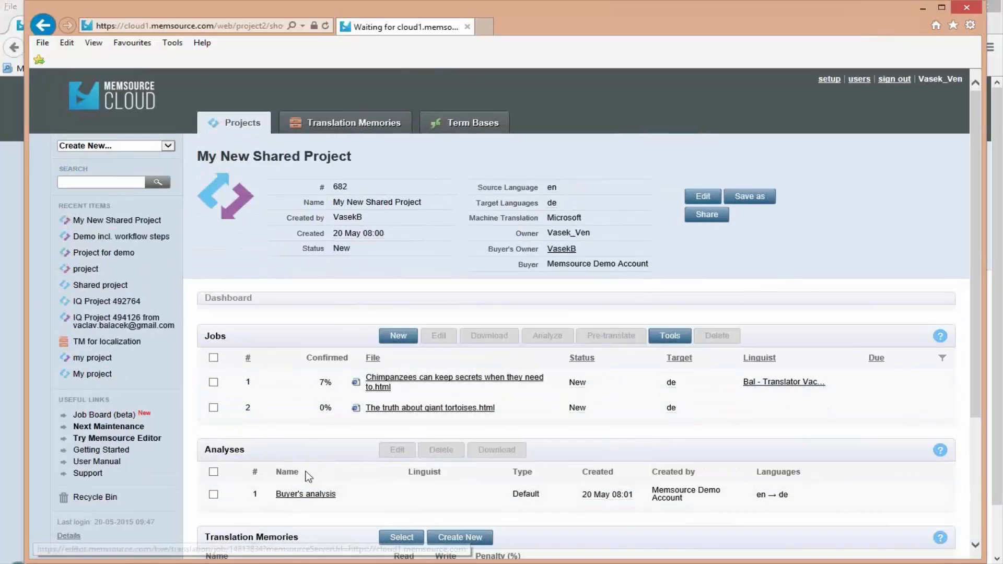
{"action": "scroll", "coordinate": [306, 475], "scroll_direction": "down", "scroll_amount": 2}
{"action": "left_click", "coordinate": [252, 517]}
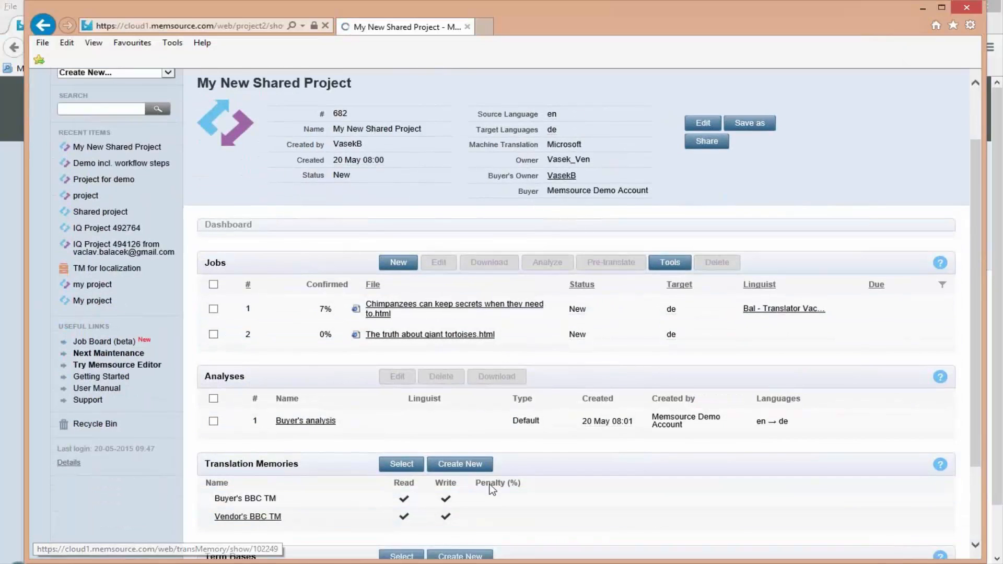
{"action": "type", "text": "bbc"}
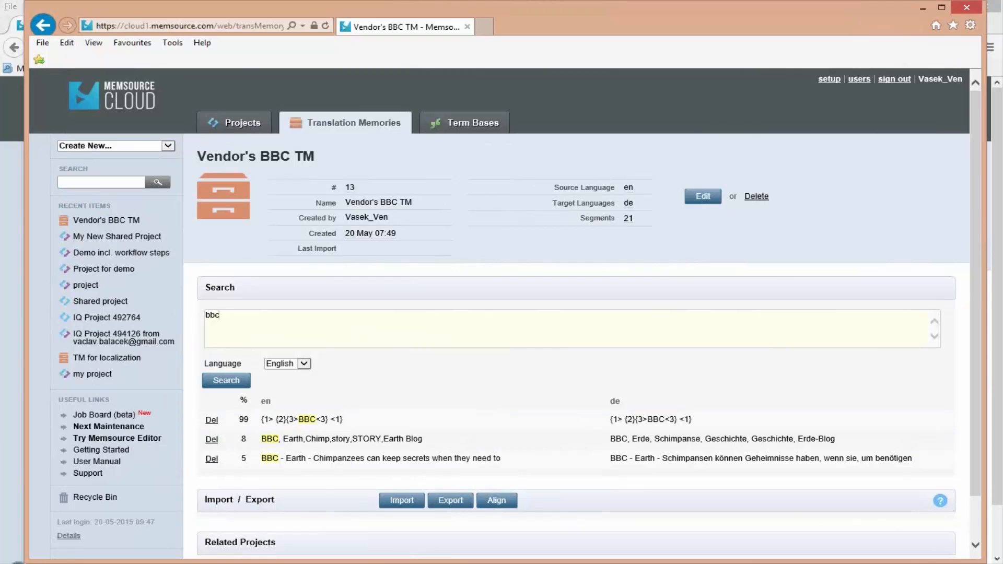
- Switch to the linguist's browser window and open the status change form for the "Chimpanzees can keep secrets when they need to.html" job
{"action": "left_click", "coordinate": [196, 530]}
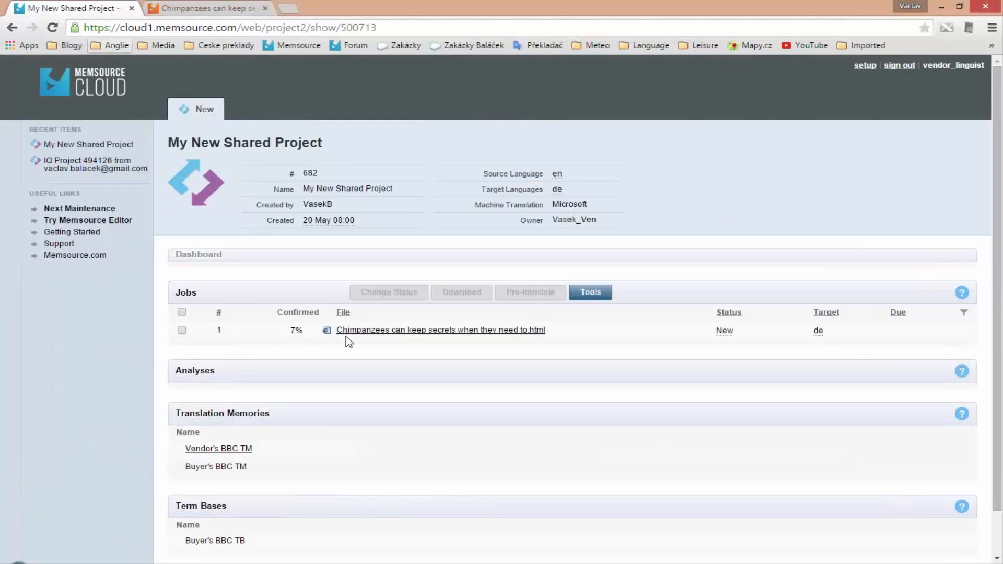
{"action": "left_click", "coordinate": [182, 330]}
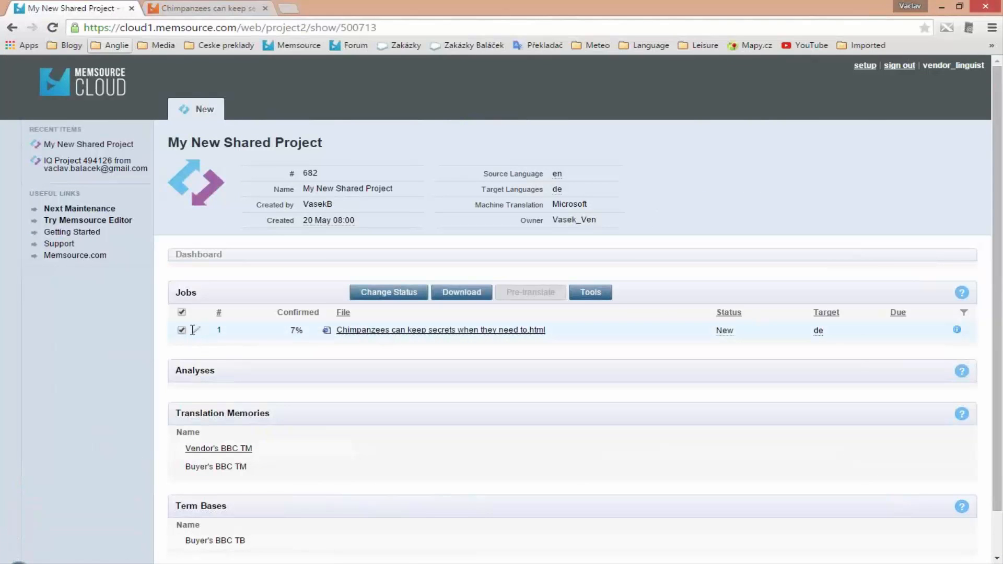
{"action": "left_click", "coordinate": [401, 298]}
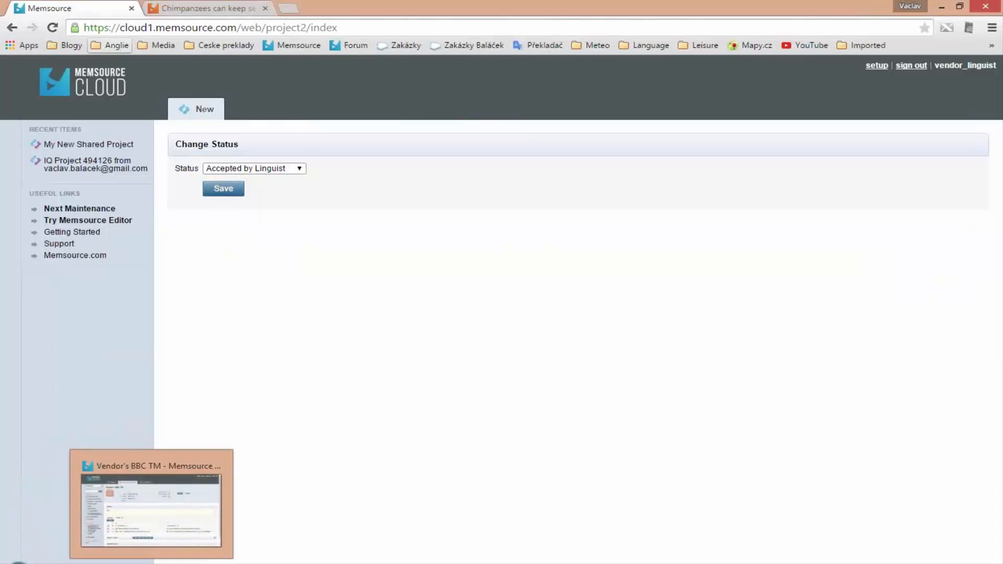
- Return to My New Shared Project in the vendor's browser window and in the buyer's browser window
{"action": "left_click", "coordinate": [152, 505]}
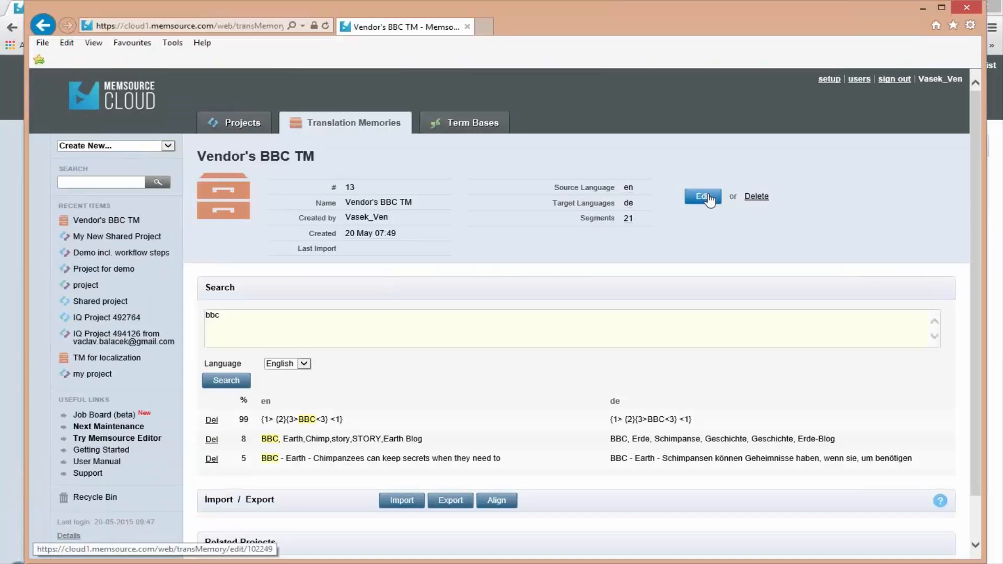
{"action": "left_click", "coordinate": [142, 218]}
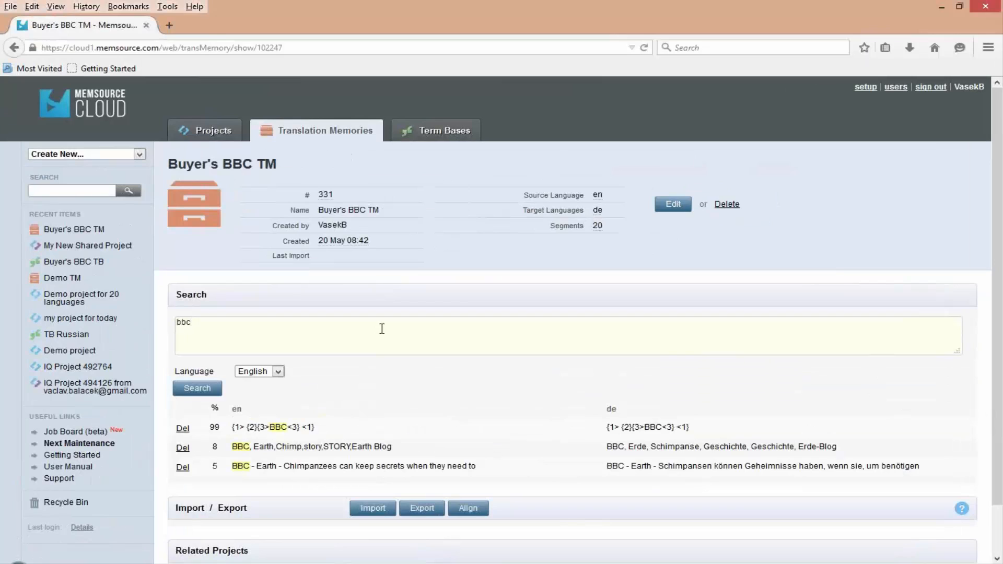
{"action": "left_click", "coordinate": [62, 250]}
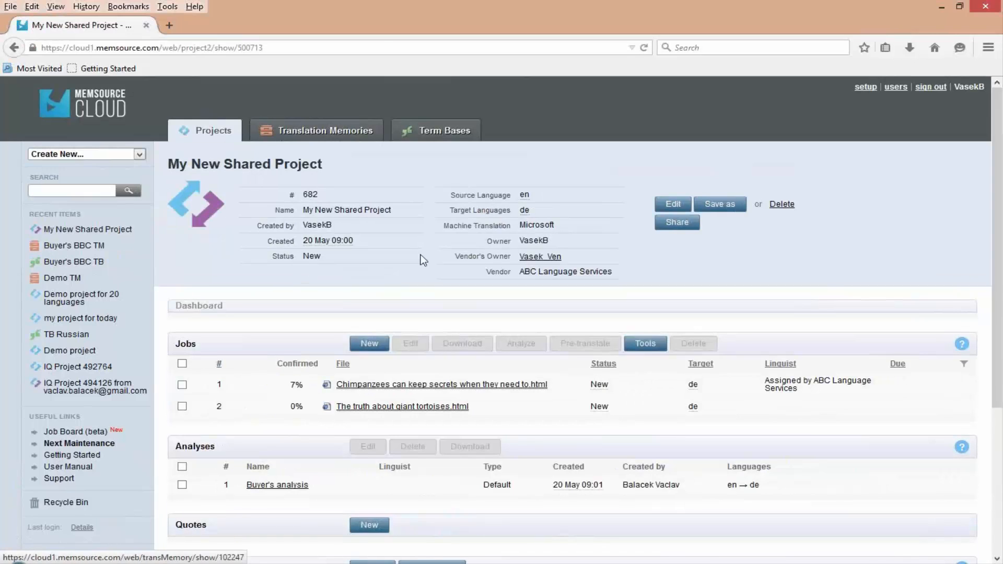
- Start a new project in the buyer's account and name it "shared job"
{"action": "left_click", "coordinate": [232, 132]}
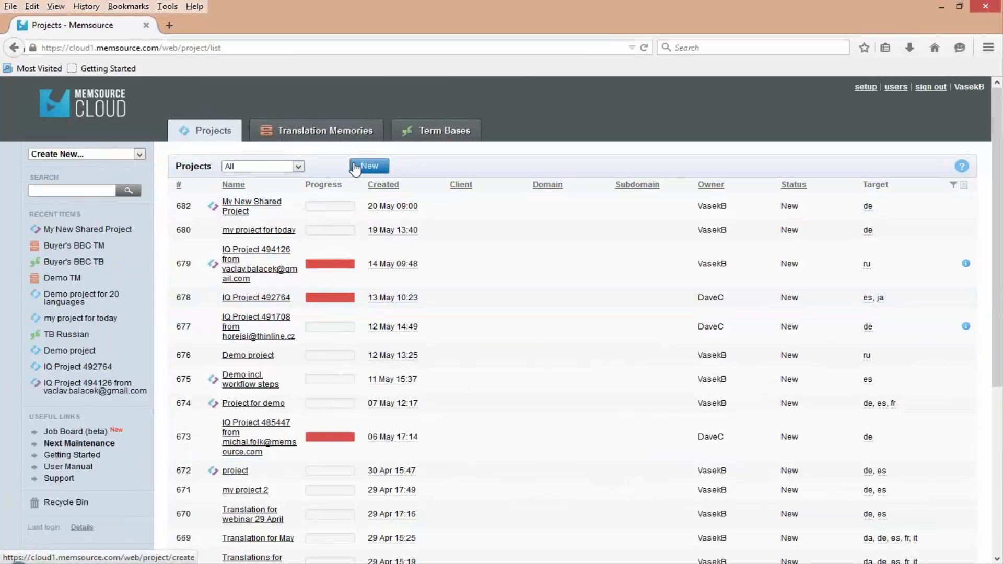
{"action": "left_click", "coordinate": [355, 168]}
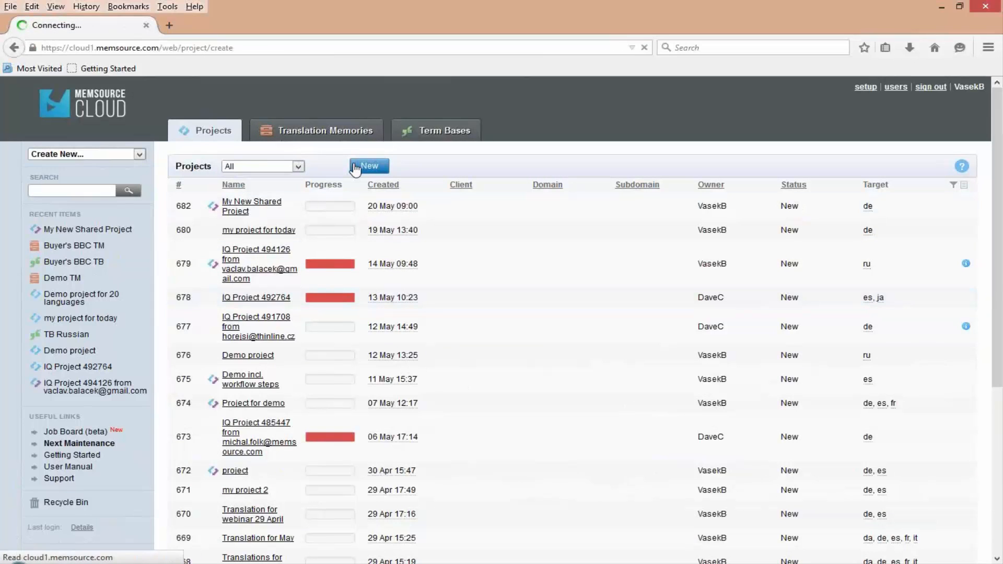
{"action": "type", "text": "sh"}
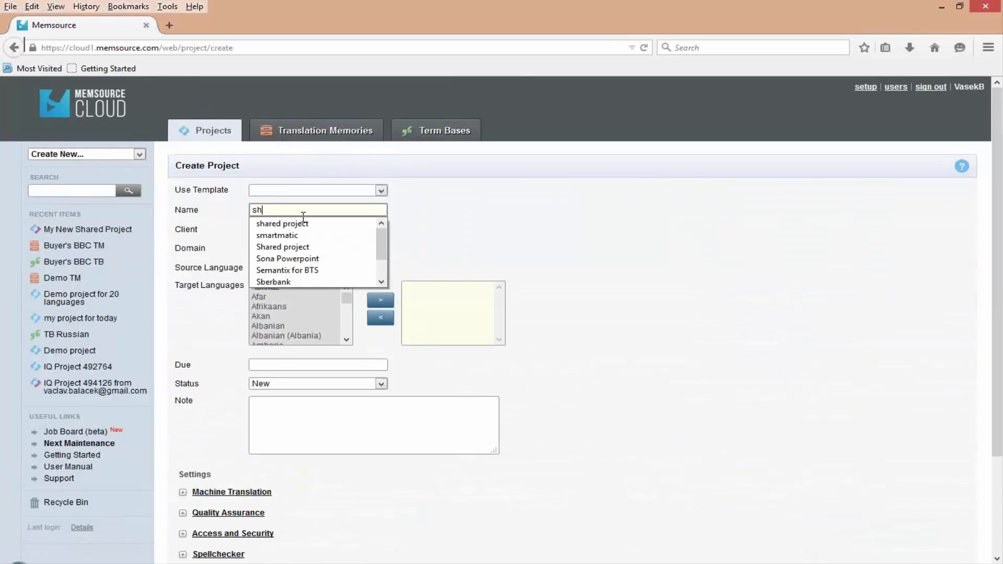
{"action": "type", "text": "ared"}
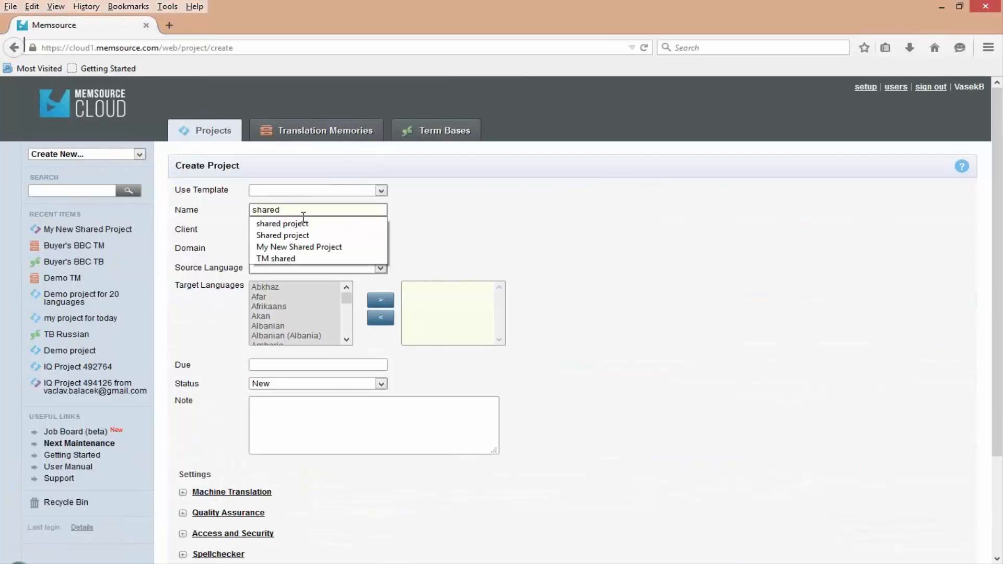
{"action": "type", "text": "job"}
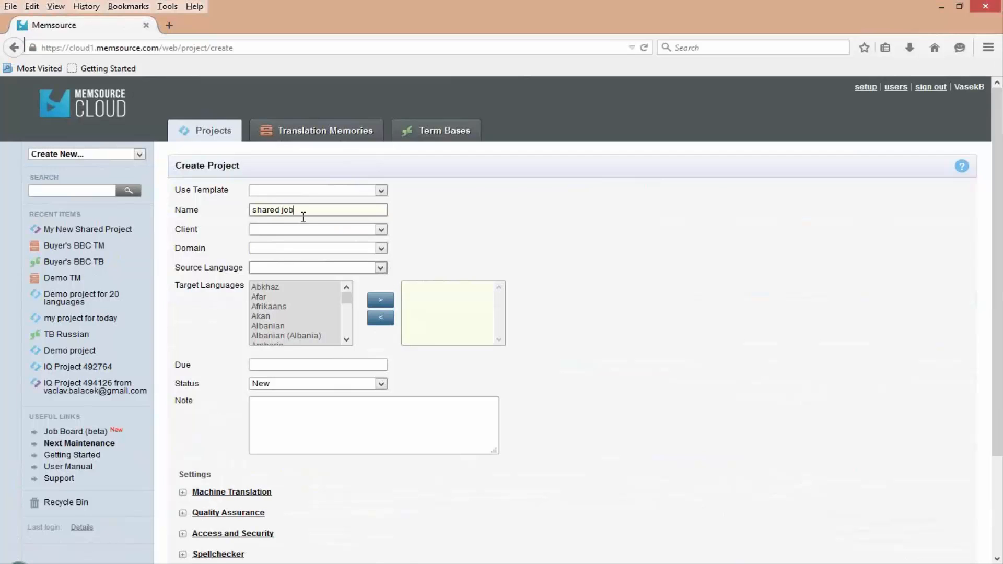
- Set the project's source language to English and its target language to German, and create the project
{"action": "left_click", "coordinate": [325, 268]}
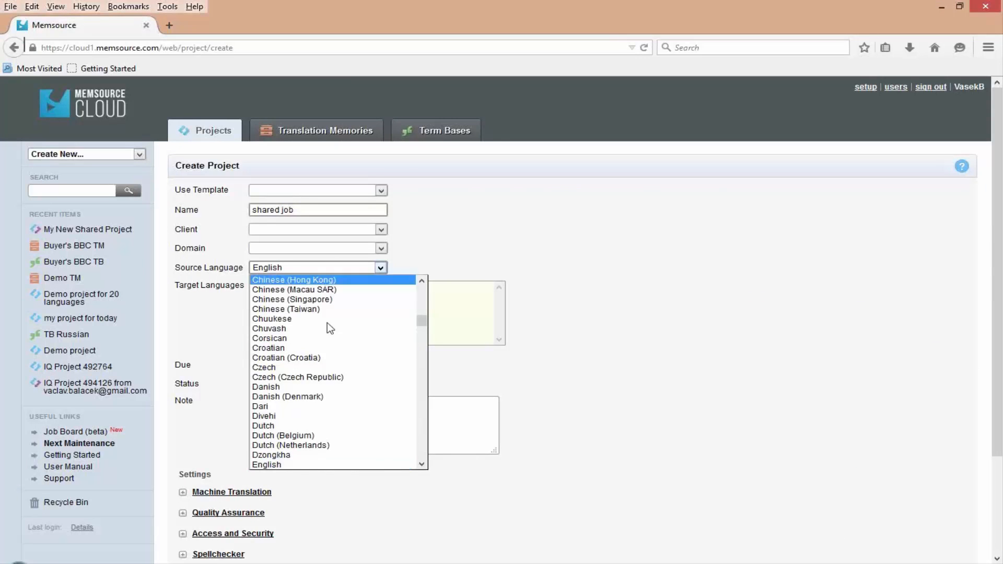
{"action": "left_click", "coordinate": [293, 463]}
{"action": "left_click", "coordinate": [287, 325]}
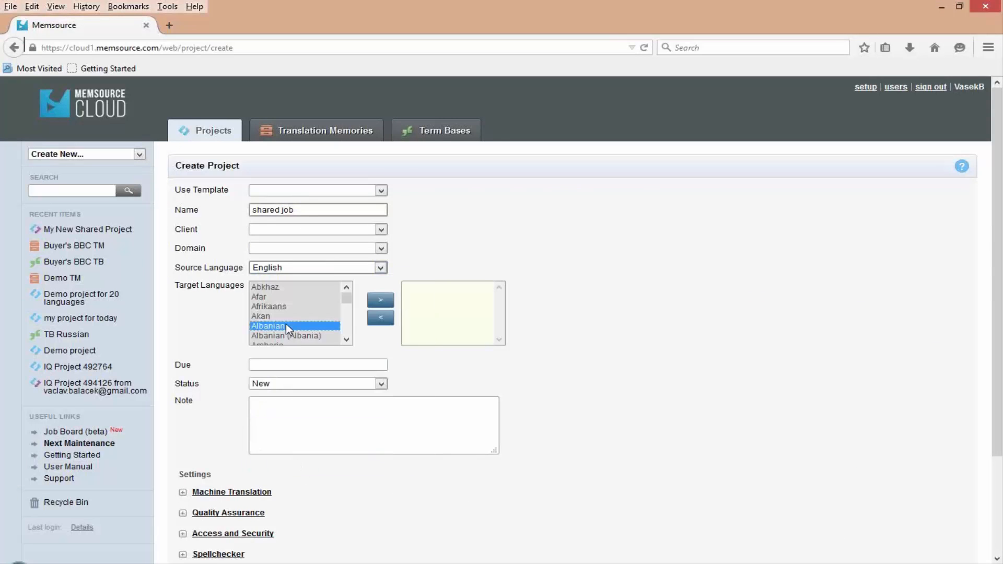
{"action": "type", "text": "ger"}
{"action": "double_click", "coordinate": [279, 341]}
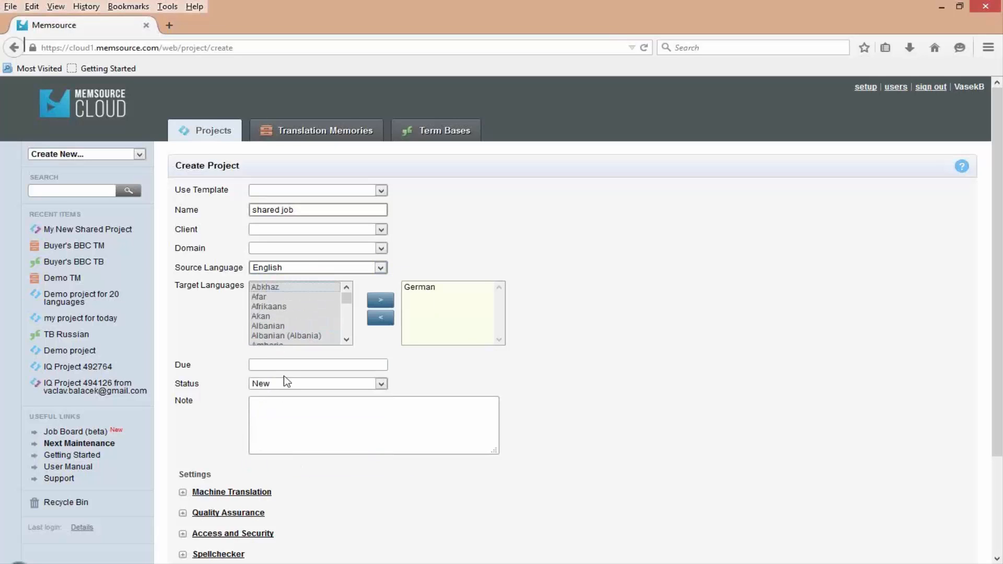
{"action": "scroll", "coordinate": [284, 376], "scroll_direction": "down", "scroll_amount": 3}
{"action": "left_click", "coordinate": [196, 529]}
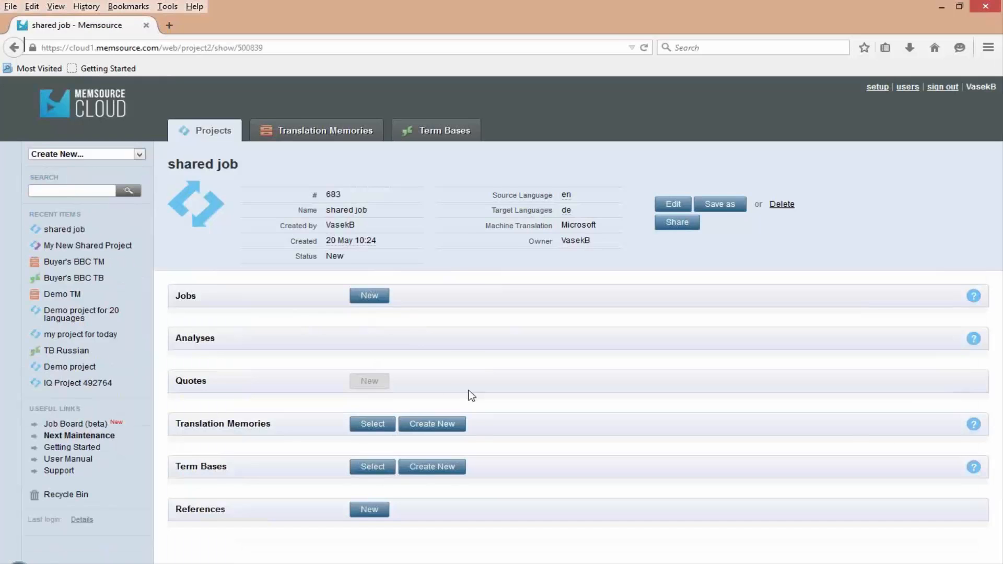
- Create German jobs from the files "Chimpanzees can keep secrets when they need to" and "The truth about giant tortoises"
{"action": "left_click", "coordinate": [371, 296]}
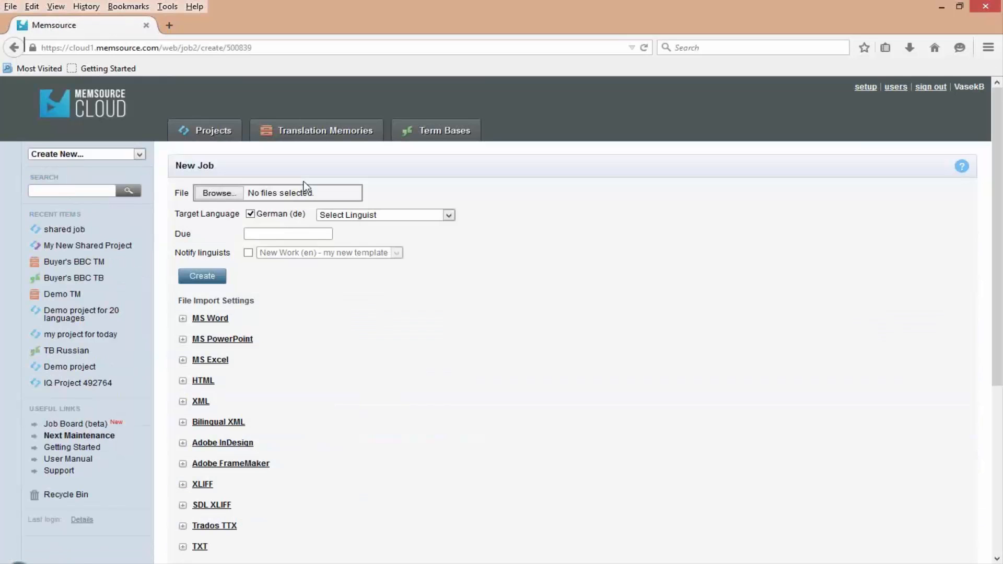
{"action": "left_click", "coordinate": [218, 192]}
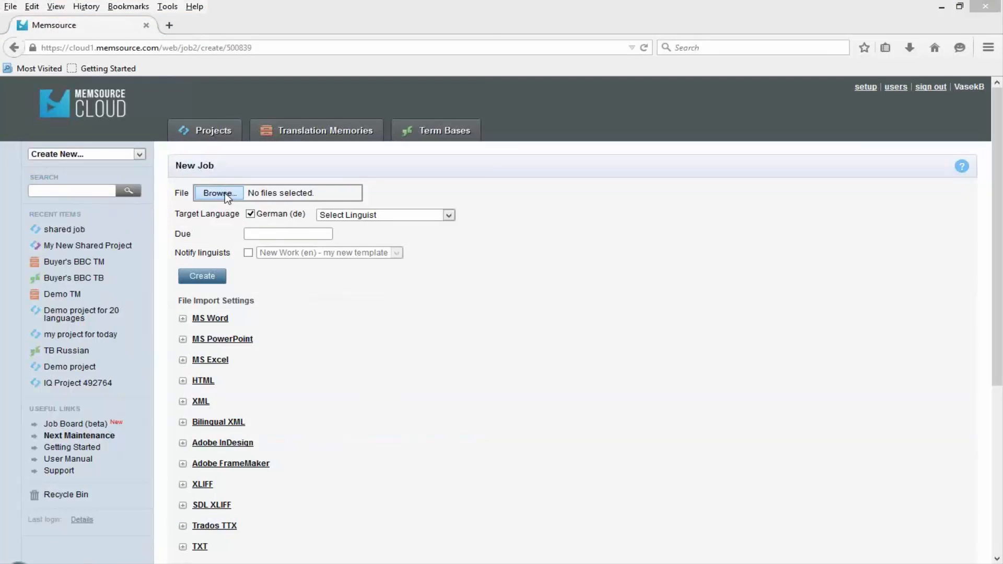
{"action": "left_click", "coordinate": [203, 149]}
{"action": "left_click", "coordinate": [204, 173], "text": "ctrl"}
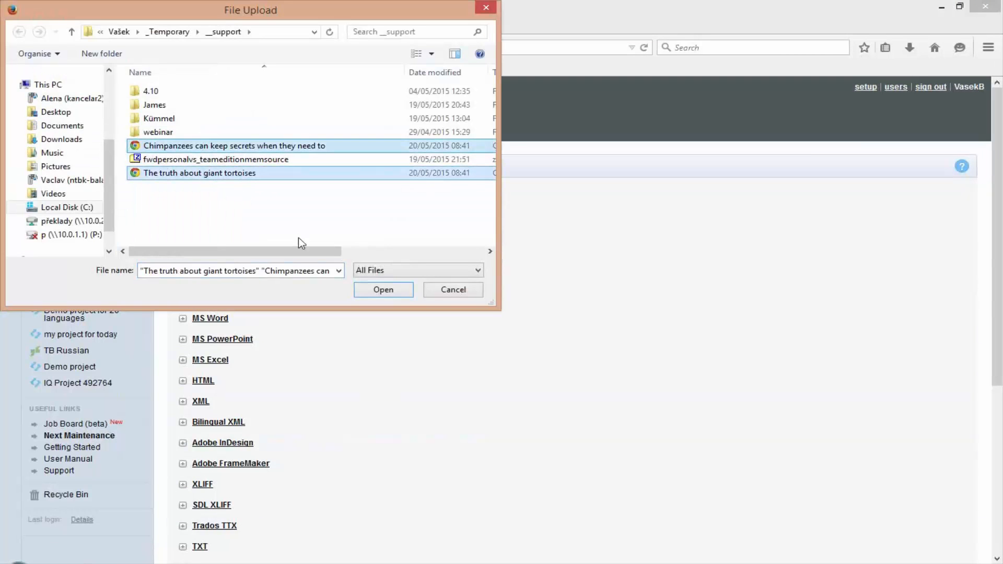
{"action": "left_click", "coordinate": [384, 290]}
{"action": "left_click", "coordinate": [194, 278]}
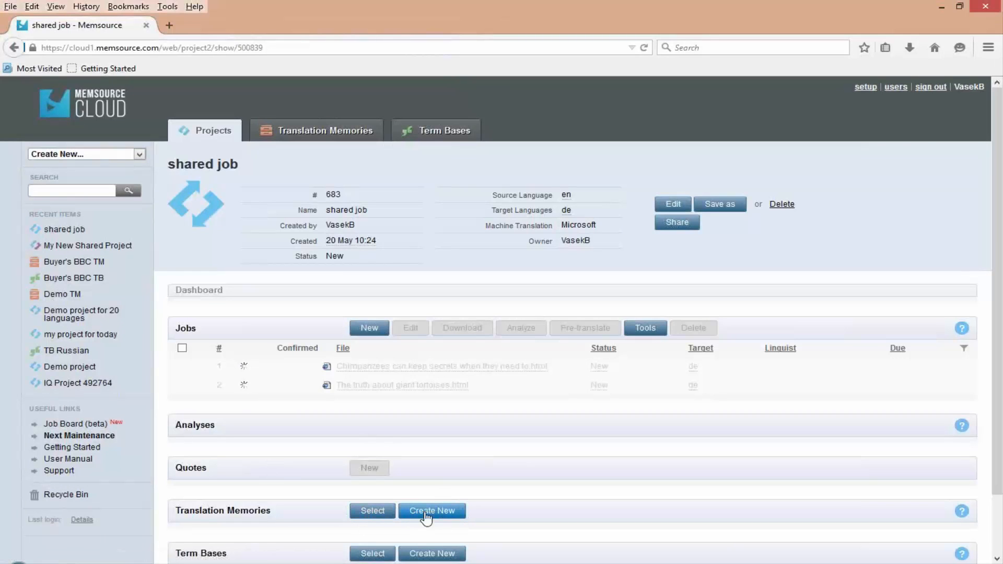
- Filter the translation memories by "buyer" and assign Buyer's BBC TM to the project with read and write access
{"action": "left_click", "coordinate": [381, 515]}
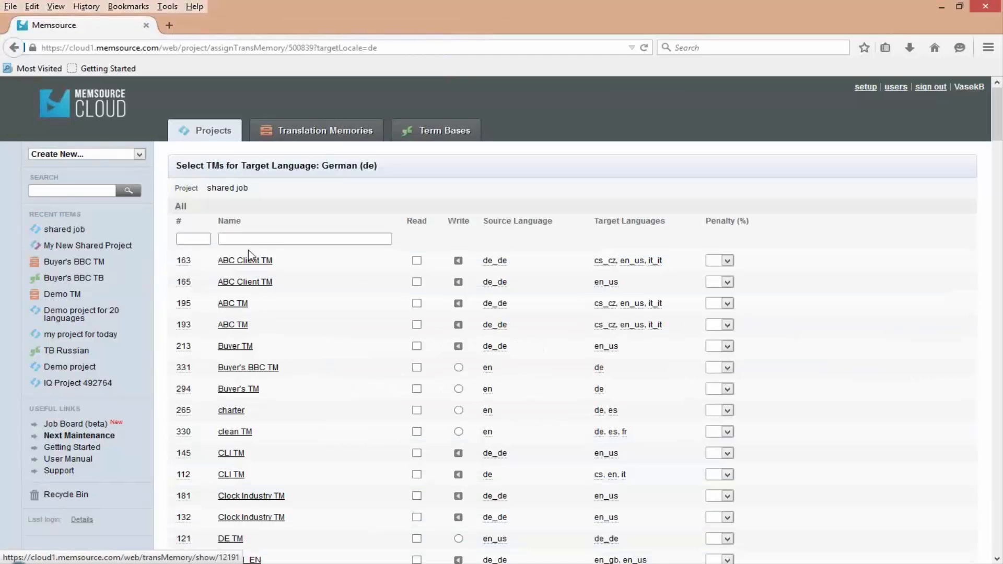
{"action": "left_click", "coordinate": [245, 240]}
{"action": "type", "text": "b"}
{"action": "left_click", "coordinate": [251, 253]}
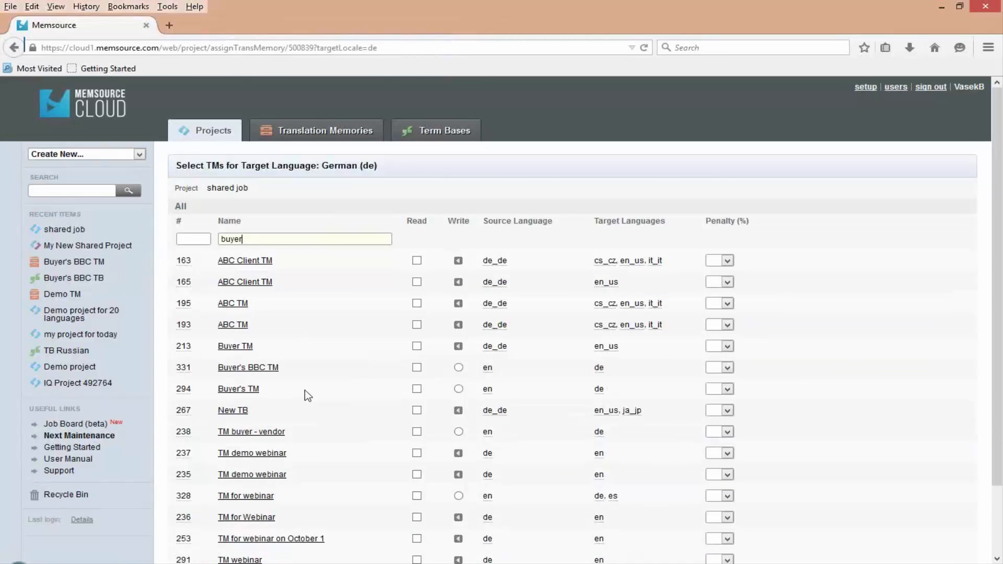
{"action": "scroll", "coordinate": [307, 395], "scroll_direction": "down", "scroll_amount": 3}
{"action": "left_click", "coordinate": [416, 291]}
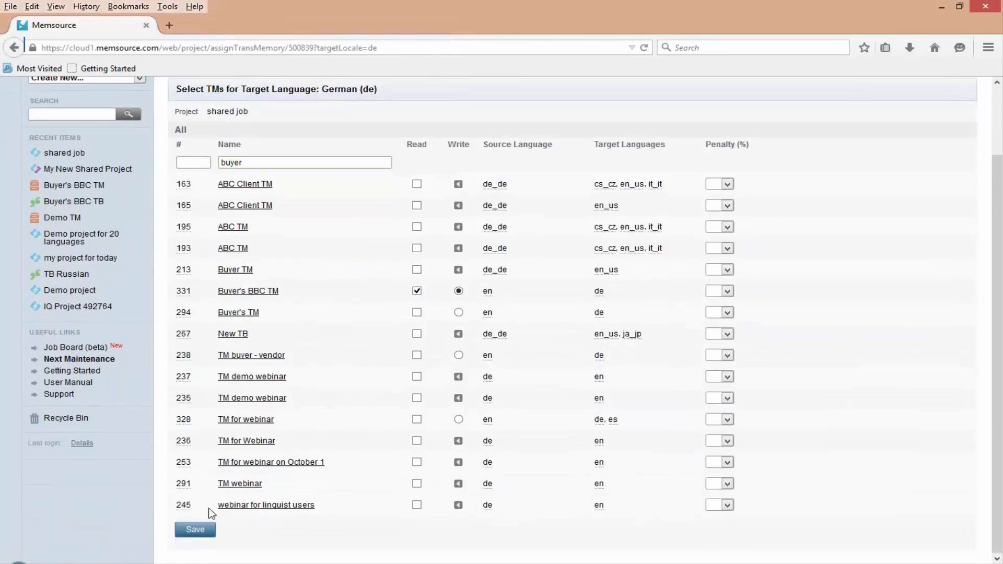
{"action": "left_click", "coordinate": [197, 531]}
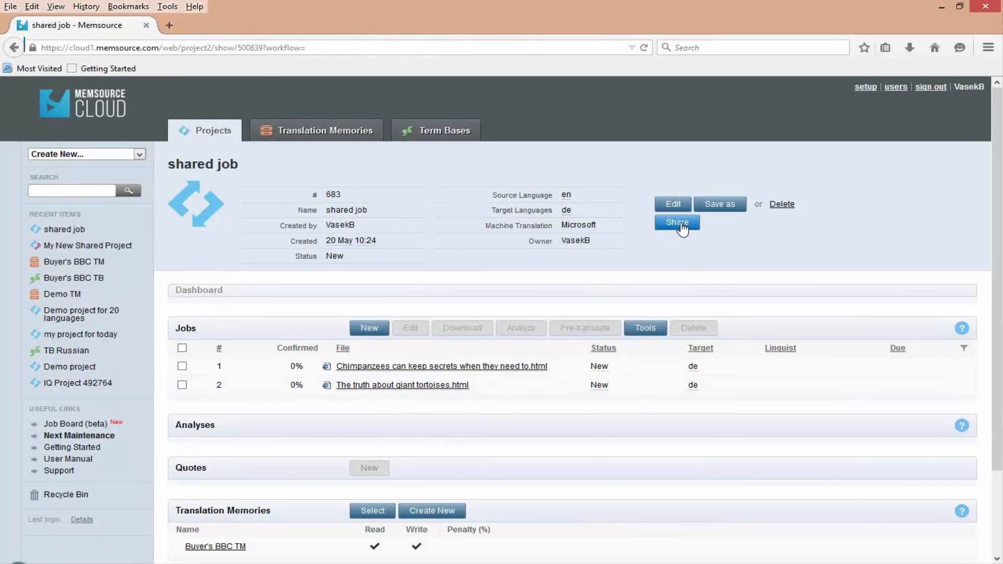
- Assign the "Chimpanzees can keep secrets when they need to.html" job to ABC Language Services, leaving the giant tortoises job unassigned
{"action": "left_click", "coordinate": [196, 369]}
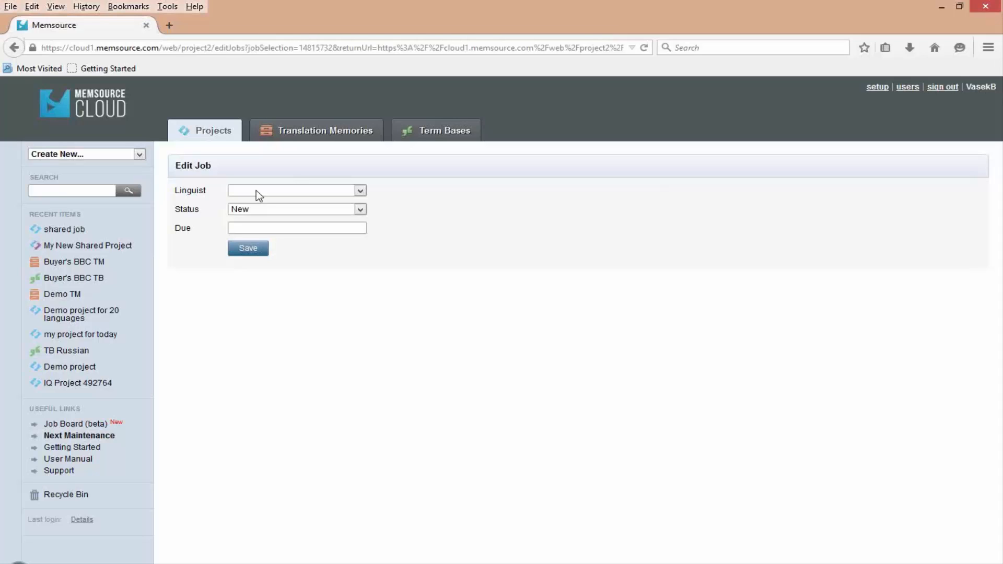
{"action": "left_click", "coordinate": [256, 191]}
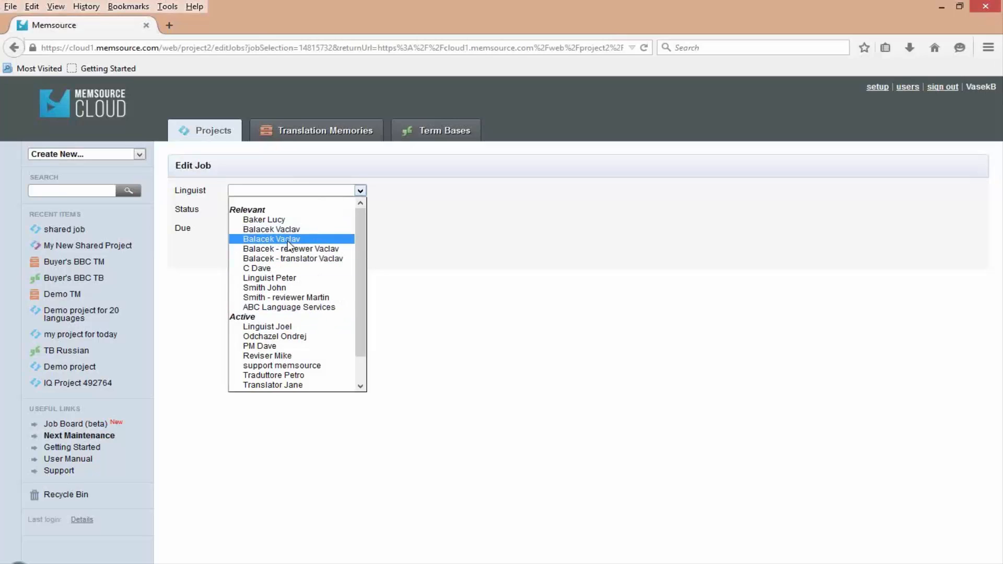
{"action": "left_click", "coordinate": [309, 308]}
{"action": "left_click", "coordinate": [242, 247]}
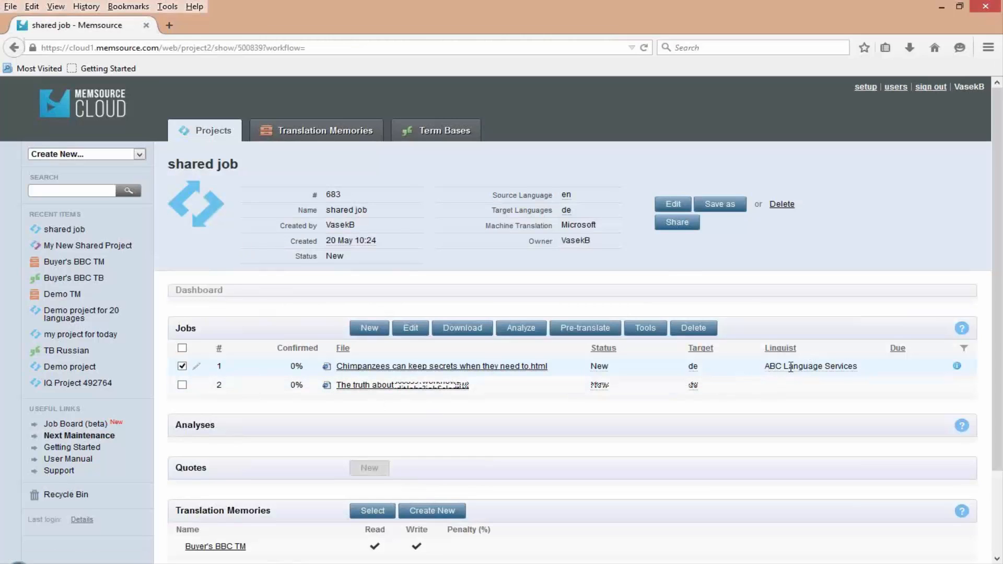
{"action": "left_click_drag", "start_coordinate": [764, 368], "coordinate": [856, 366]}
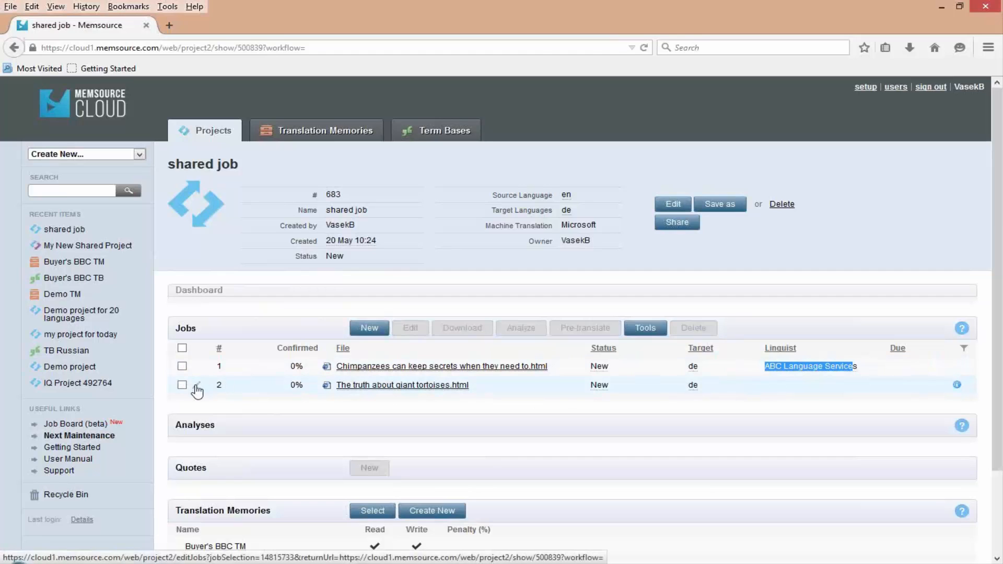
{"action": "left_click", "coordinate": [197, 387]}
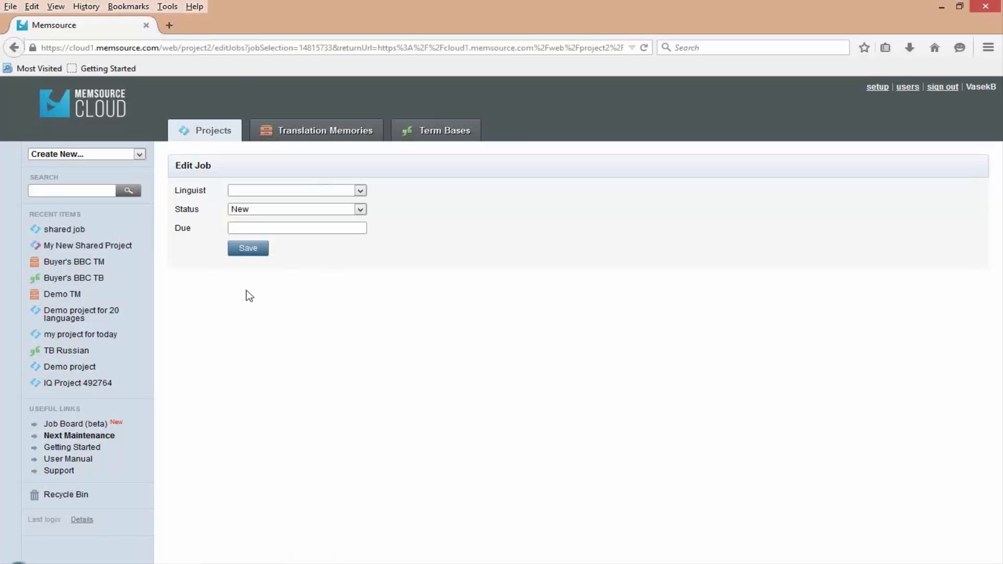
{"action": "left_click", "coordinate": [14, 47]}
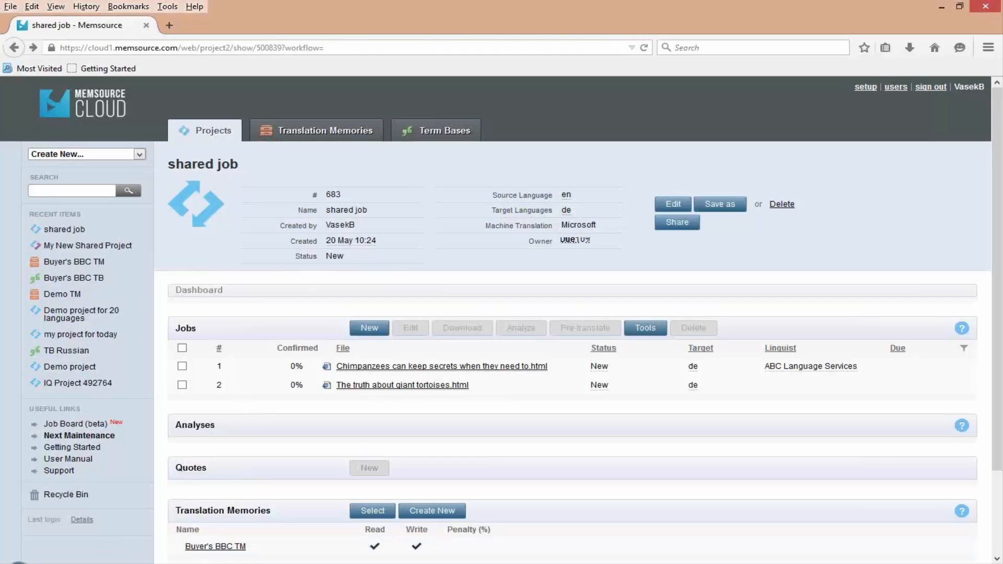
- Switch to the vendor's browser window and open the "shared job" project from the project list
{"action": "left_click", "coordinate": [119, 563]}
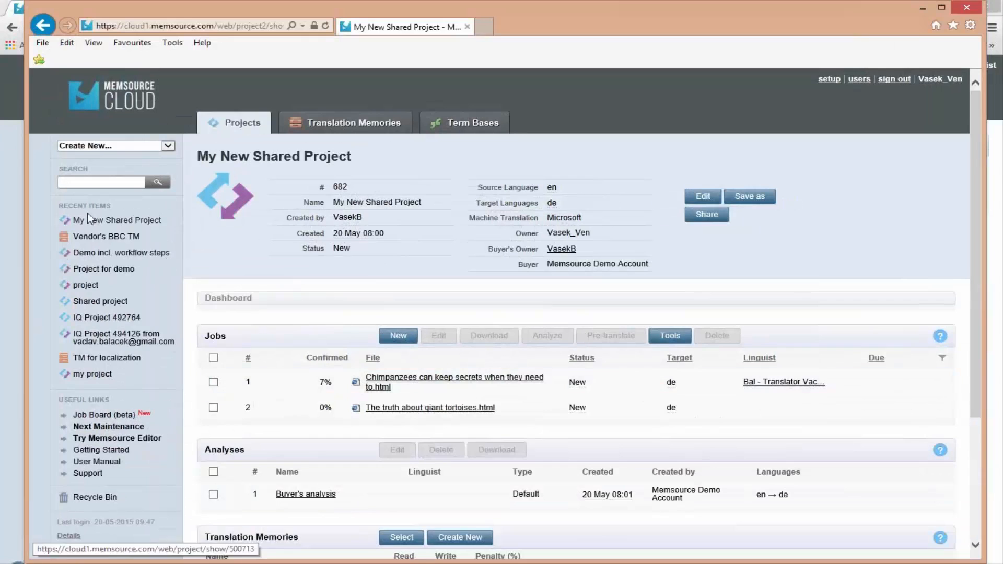
{"action": "left_click", "coordinate": [235, 123]}
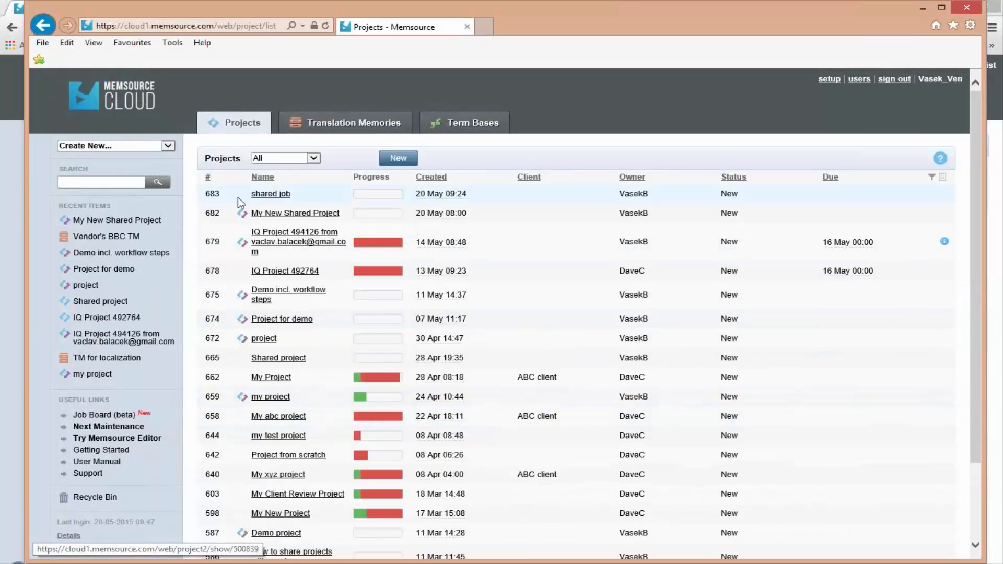
{"action": "left_click", "coordinate": [280, 196]}
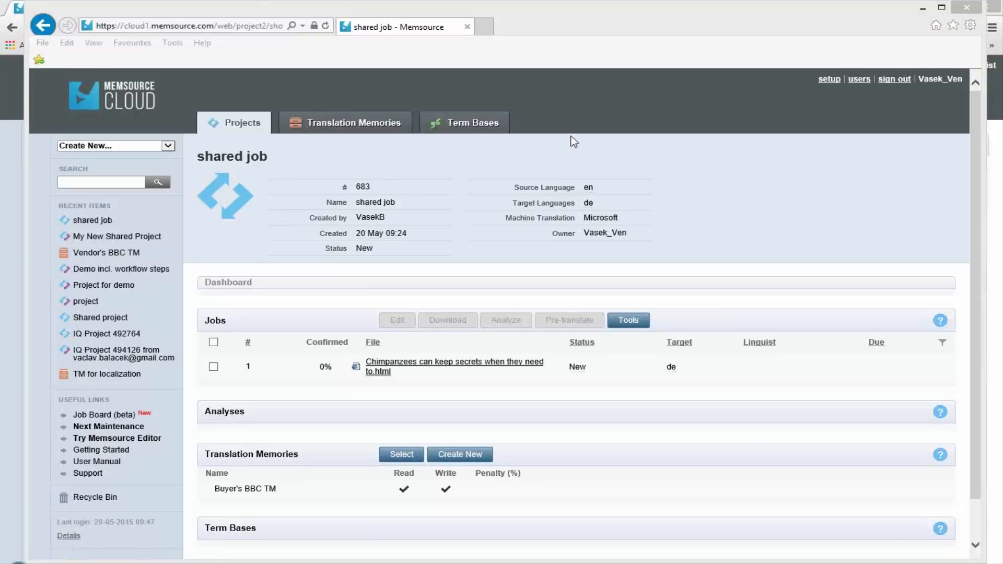
- Open "My New Shared Project" in the vendor account and show its sharing options
{"action": "left_click", "coordinate": [118, 238]}
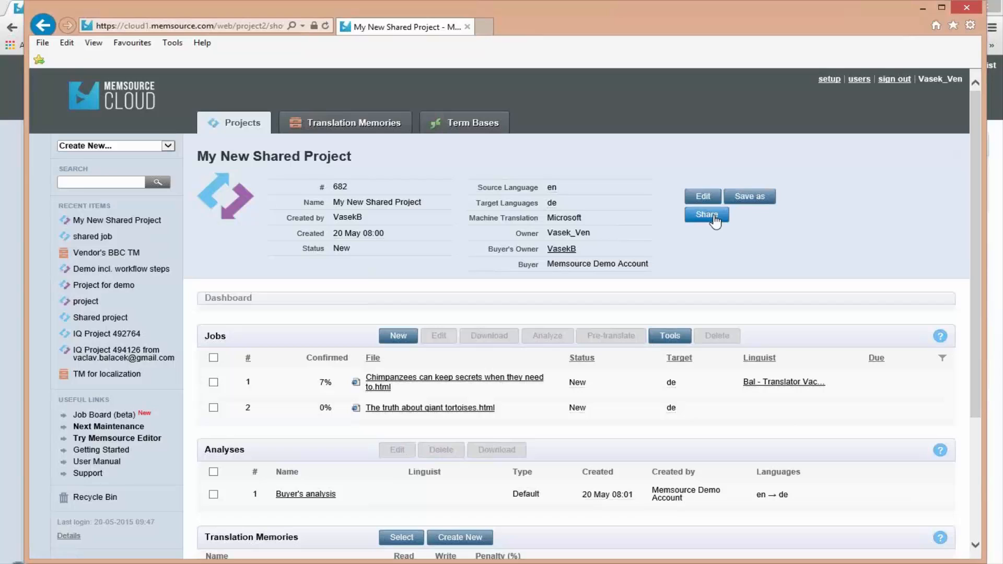
{"action": "left_click", "coordinate": [712, 216]}
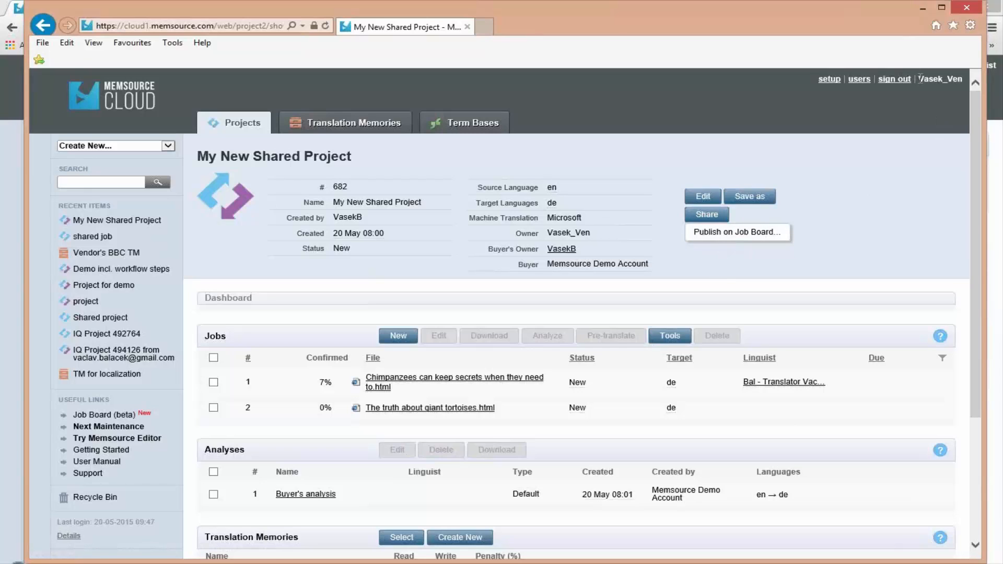
- Open the vendor account's setup page and go to its Vendors settings
{"action": "left_click", "coordinate": [949, 79]}
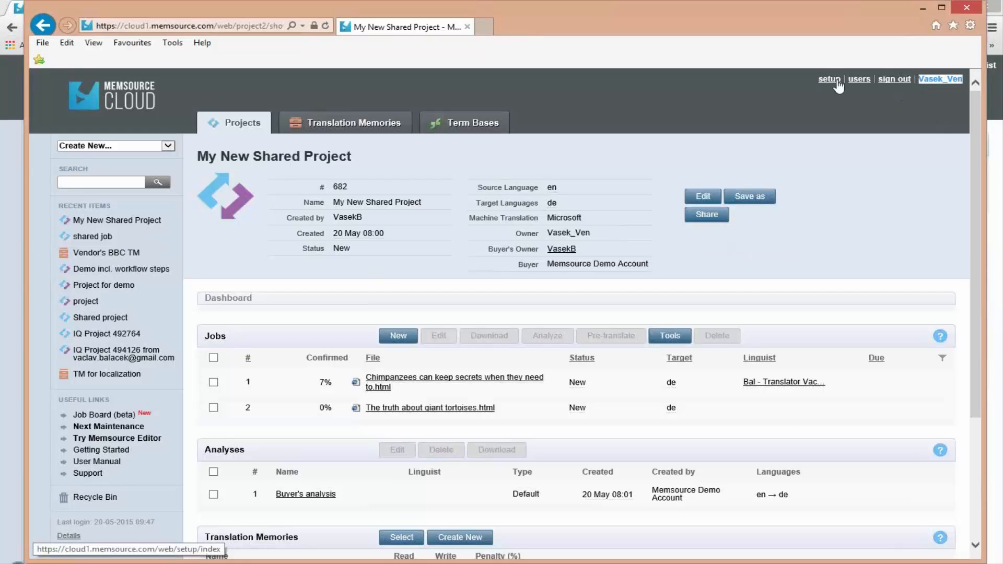
{"action": "scroll", "coordinate": [463, 363], "scroll_direction": "down", "scroll_amount": 3}
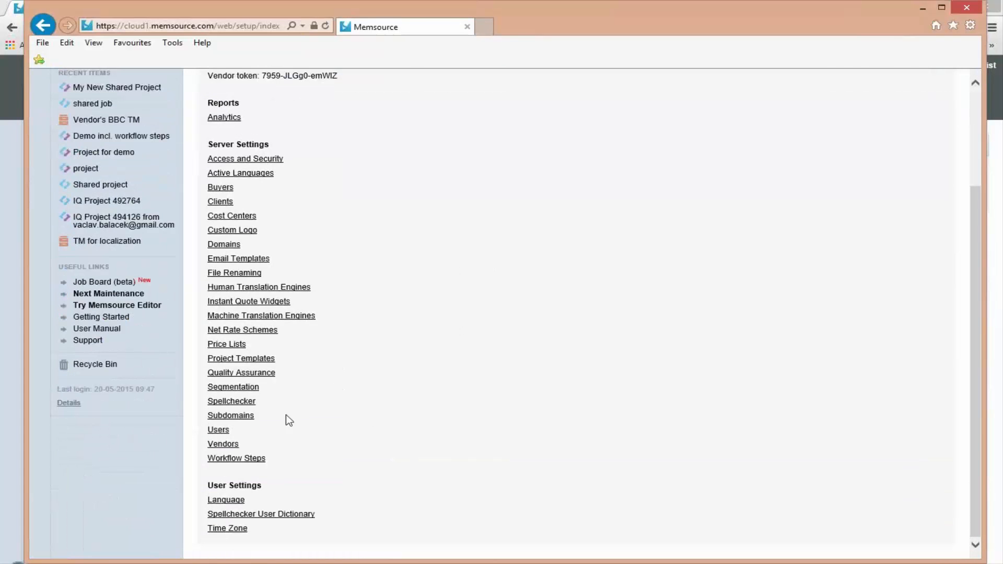
{"action": "left_click", "coordinate": [227, 445]}
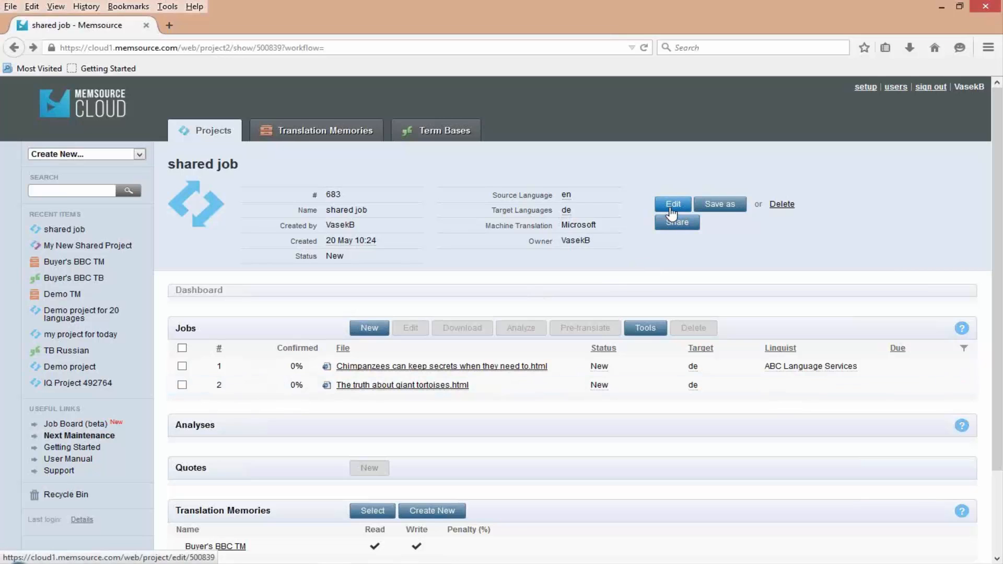
- In the buyer's browser window, open the "shared job" project for editing and expand its Workflow settings
{"action": "left_click", "coordinate": [671, 209]}
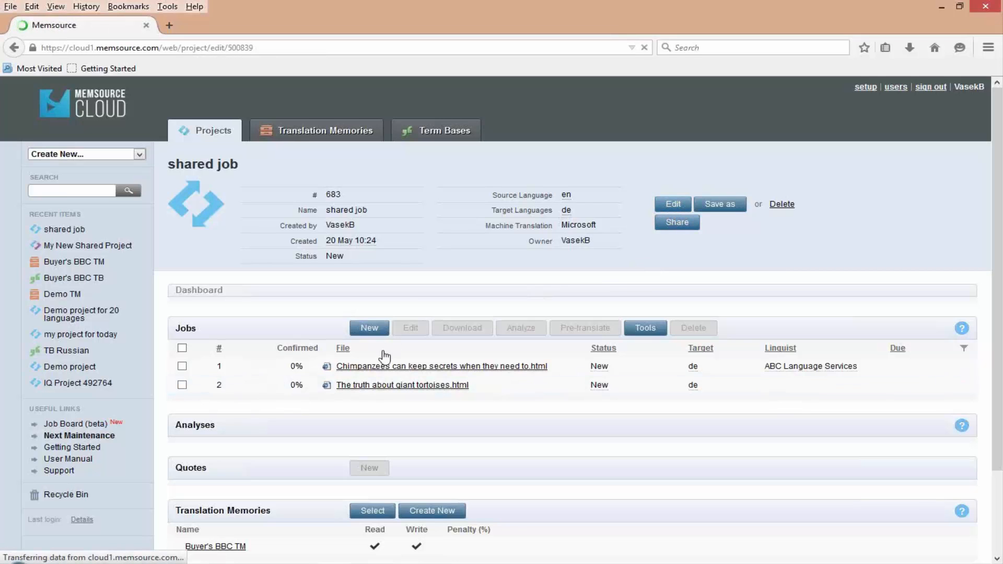
{"action": "scroll", "coordinate": [273, 384], "scroll_direction": "down", "scroll_amount": 2}
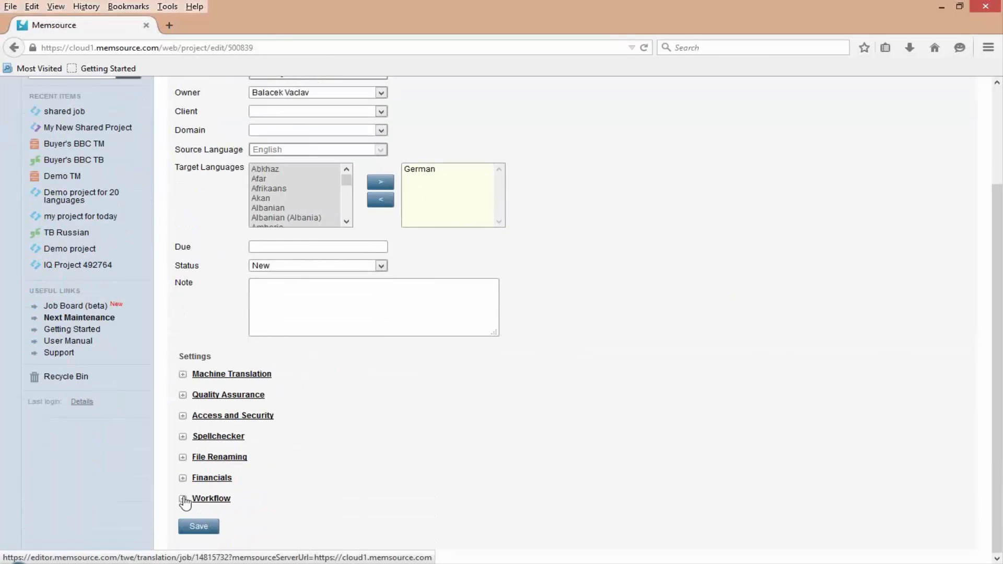
{"action": "left_click", "coordinate": [184, 499]}
{"action": "scroll", "coordinate": [324, 482], "scroll_direction": "down", "scroll_amount": 2}
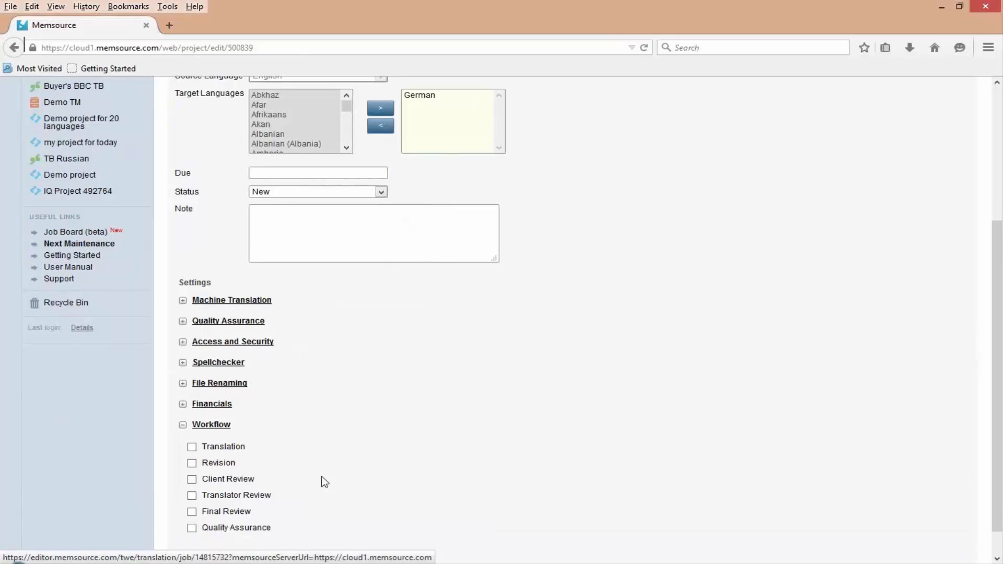
- Search the web for "memsource sharing" in a new browser tab and open the Memsource wiki's Sharing page
{"action": "left_click", "coordinate": [174, 48]}
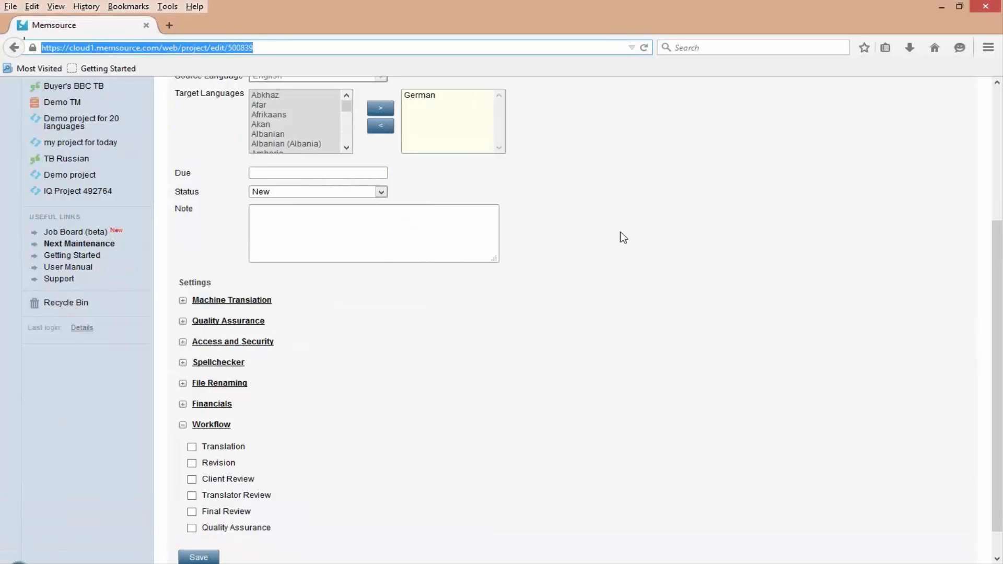
{"action": "key", "text": "ctrl+t"}
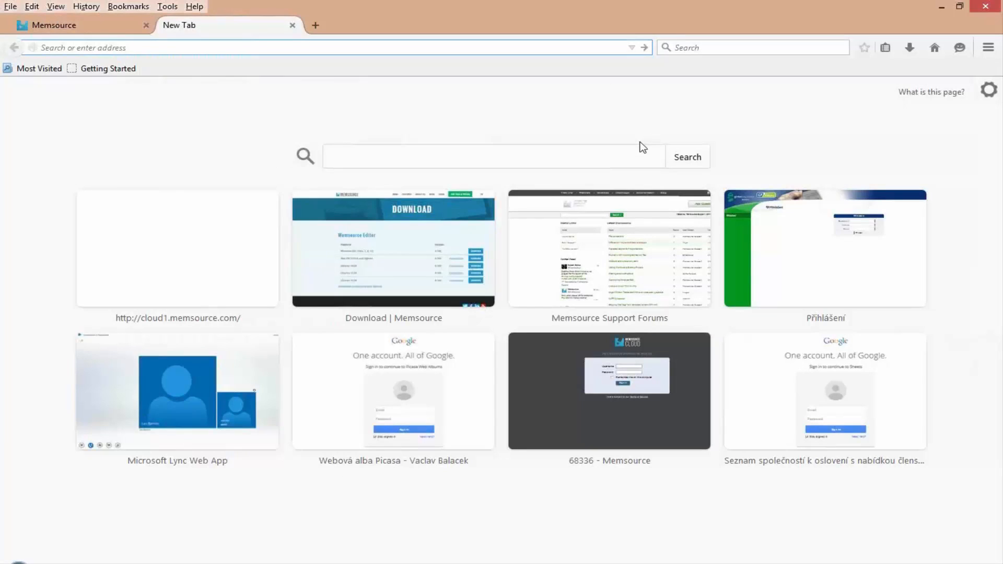
{"action": "type", "text": "wiki"}
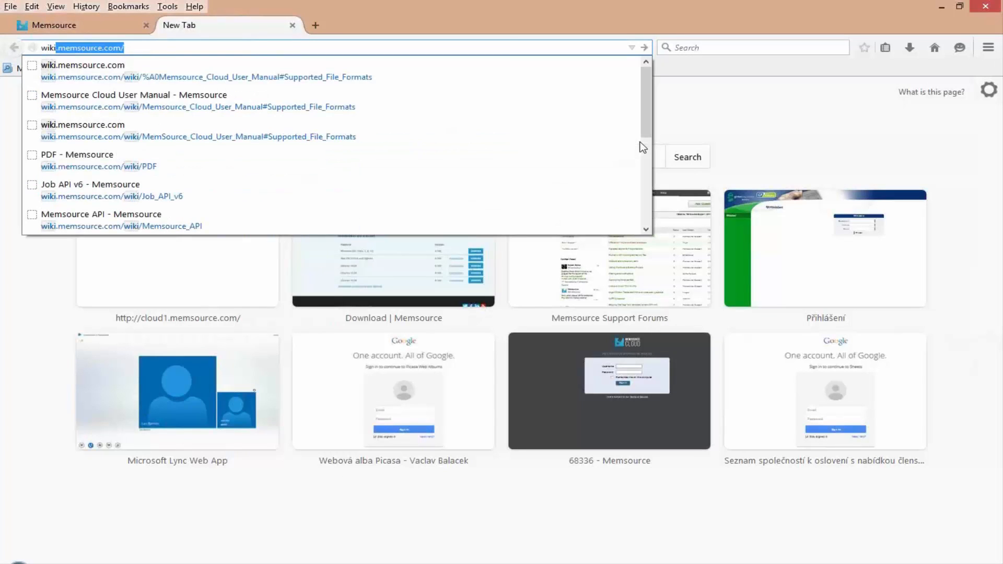
{"action": "key", "text": "Escape"}
{"action": "key", "text": "ctrl+a"}
{"action": "type", "text": "memsour"}
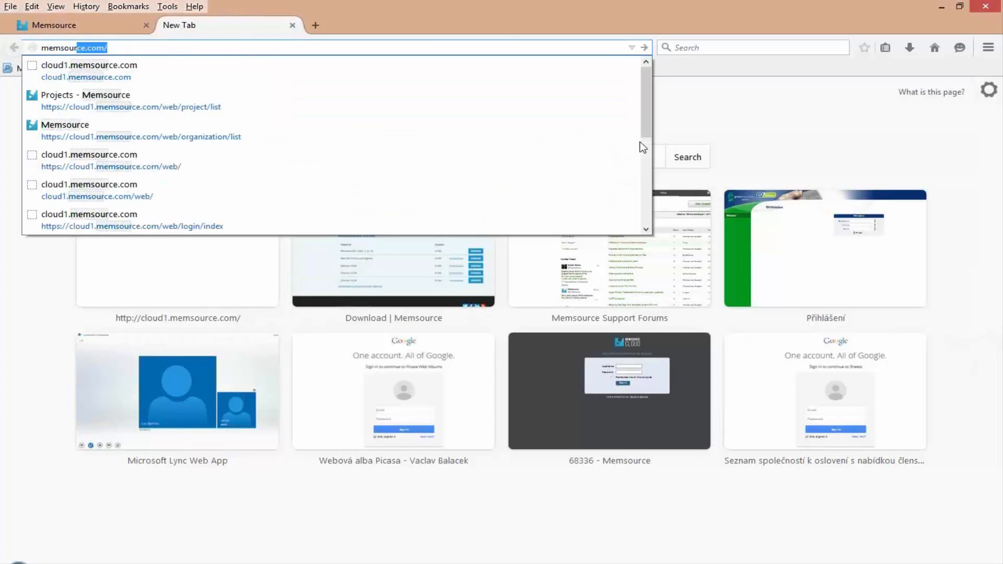
{"action": "type", "text": "ce sharing"}
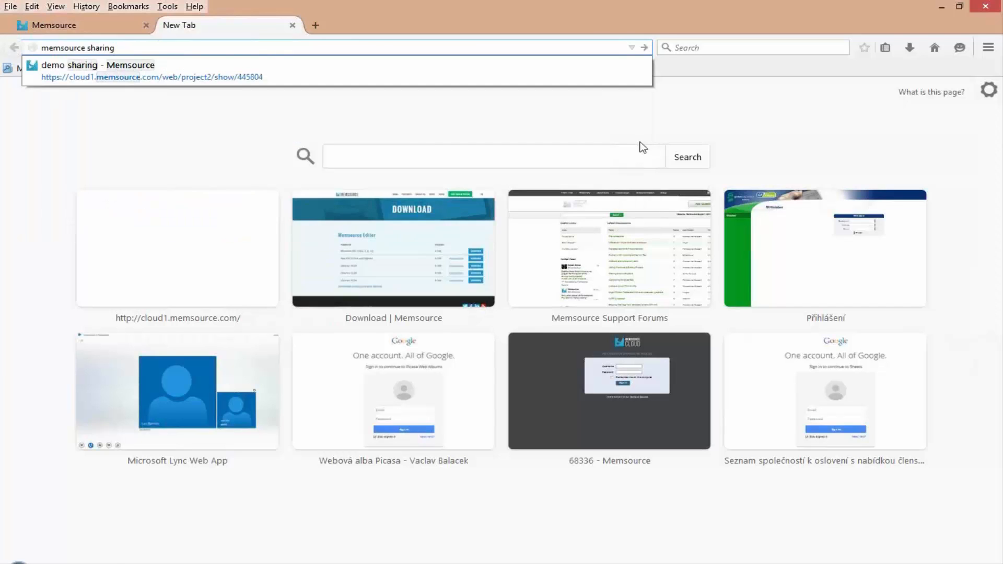
{"action": "key", "text": "Return"}
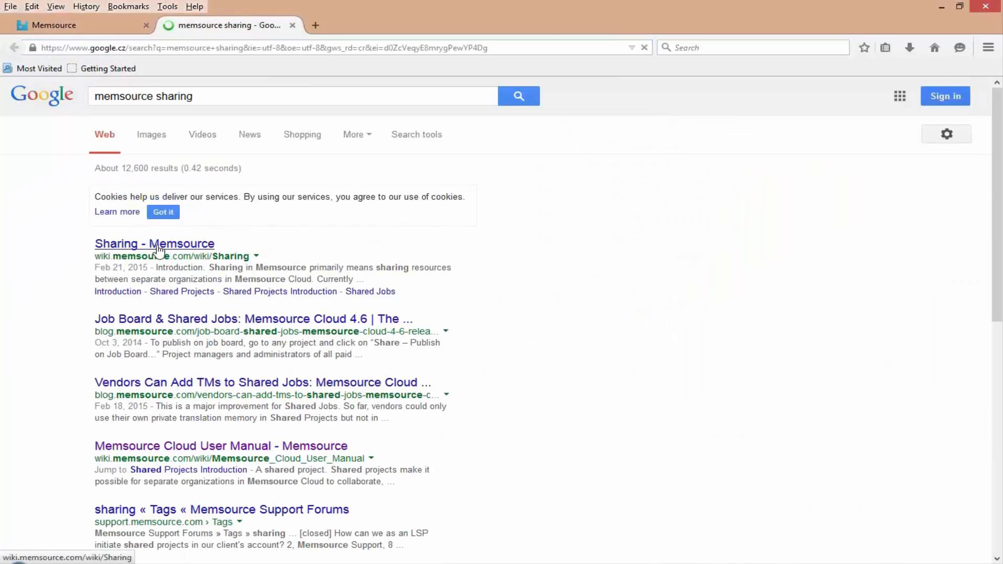
{"action": "left_click", "coordinate": [158, 245]}
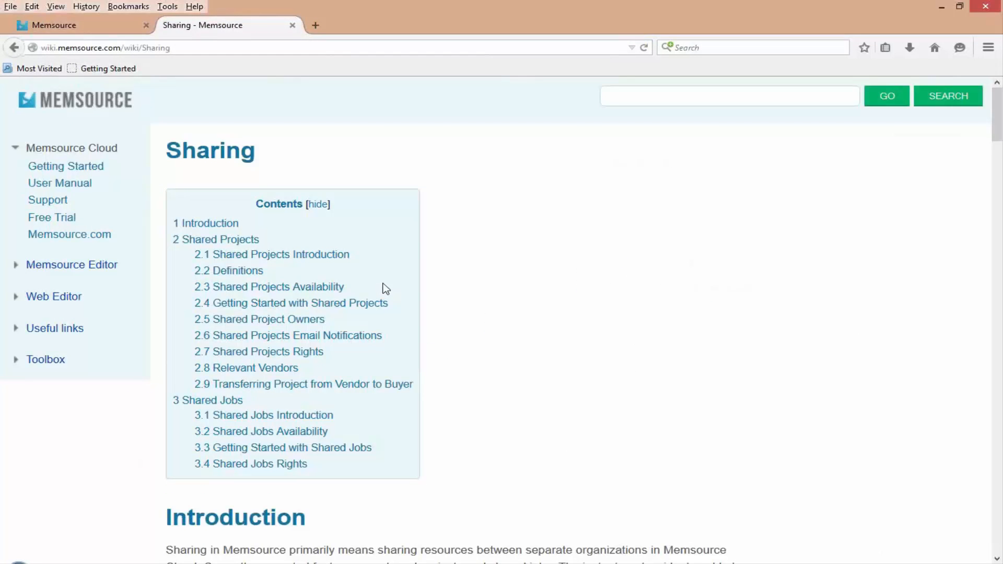
- Examine the wiki's Shared Projects Availability section for the editions that can act as buyer and as vendor
{"action": "left_click", "coordinate": [138, 47]}
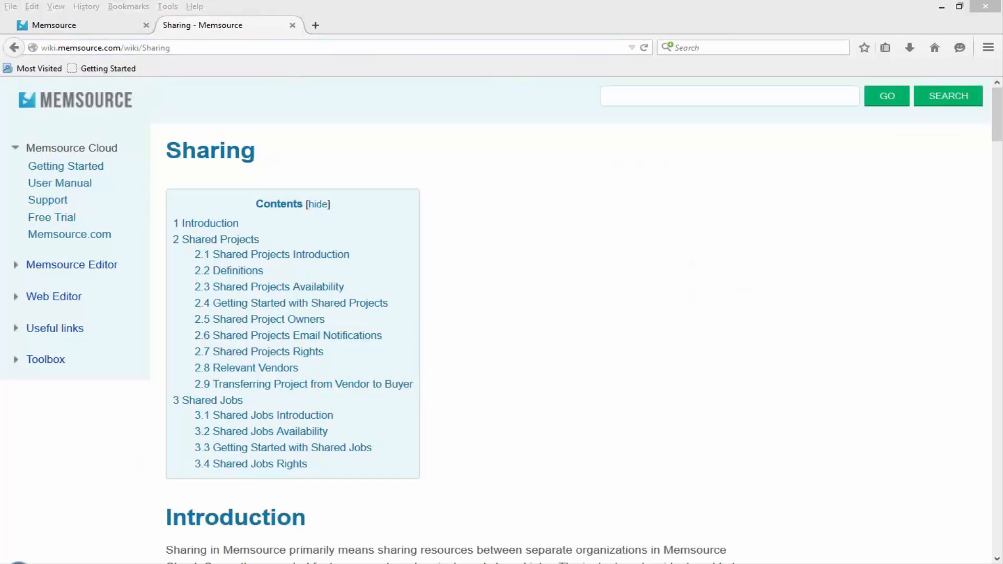
{"action": "left_click", "coordinate": [583, 385]}
{"action": "scroll", "coordinate": [581, 385], "scroll_direction": "down", "scroll_amount": 3}
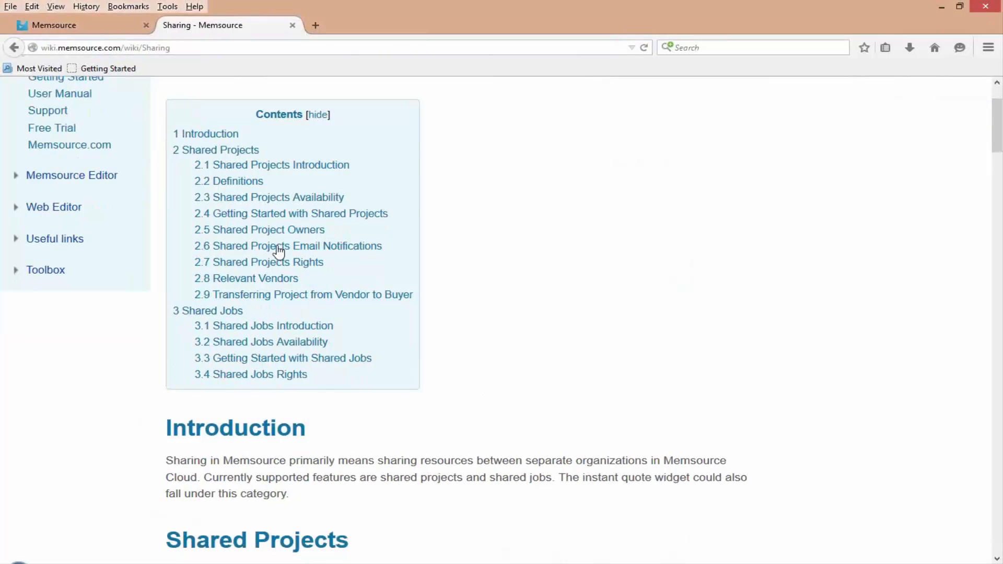
{"action": "scroll", "coordinate": [485, 330], "scroll_direction": "down", "scroll_amount": 1}
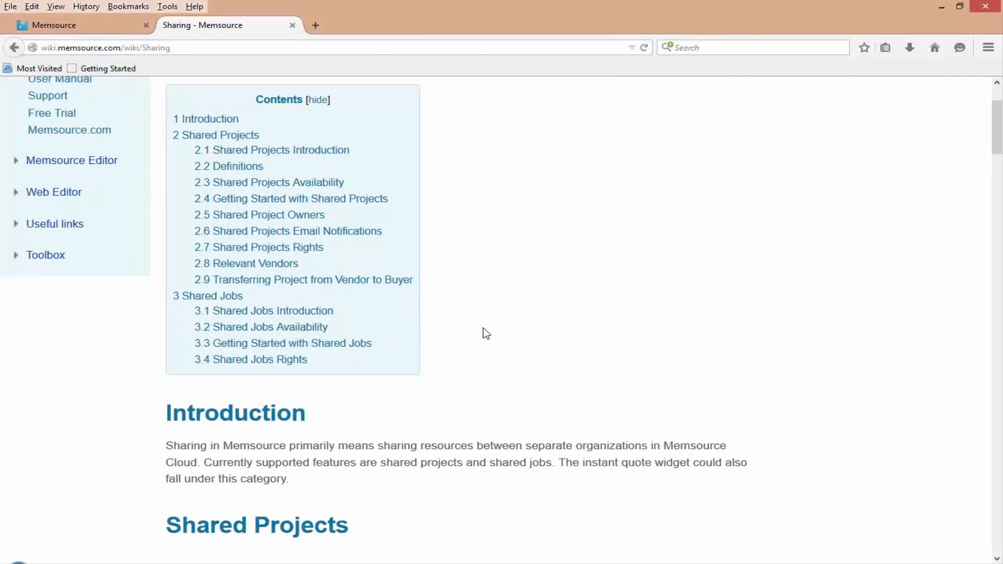
{"action": "scroll", "coordinate": [484, 329], "scroll_direction": "down", "scroll_amount": 10}
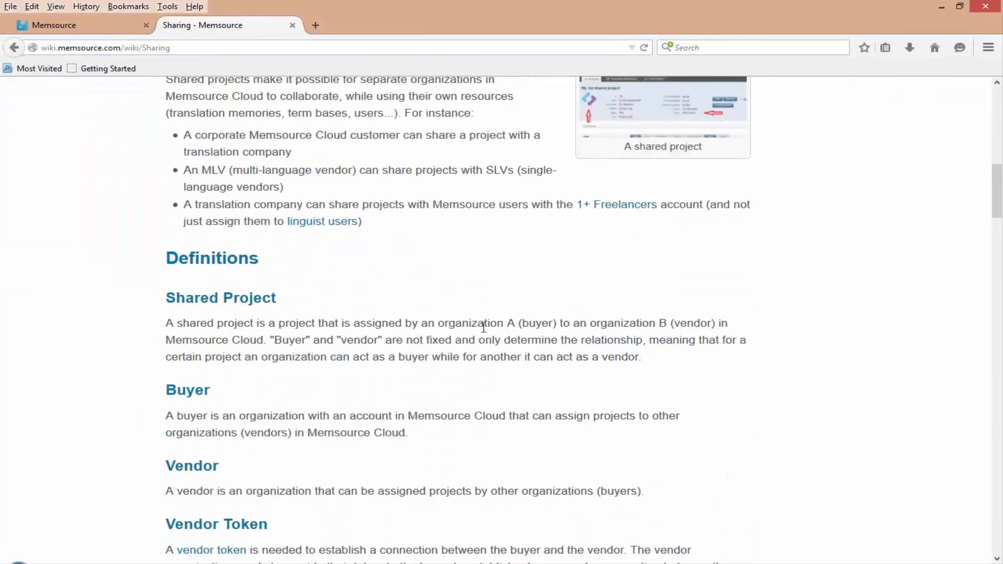
{"action": "scroll", "coordinate": [484, 327], "scroll_direction": "down", "scroll_amount": 8}
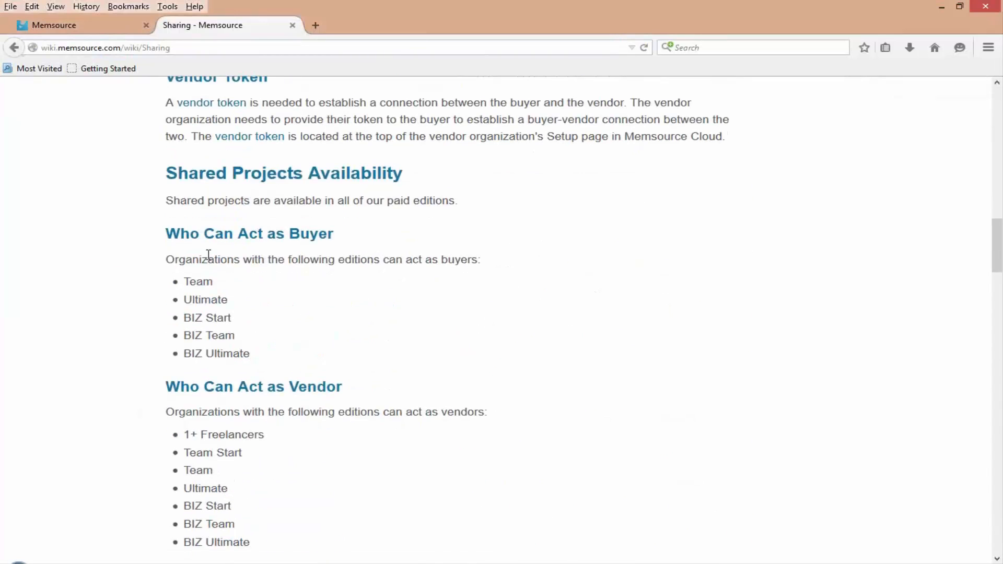
{"action": "left_click_drag", "start_coordinate": [167, 234], "coordinate": [335, 239]}
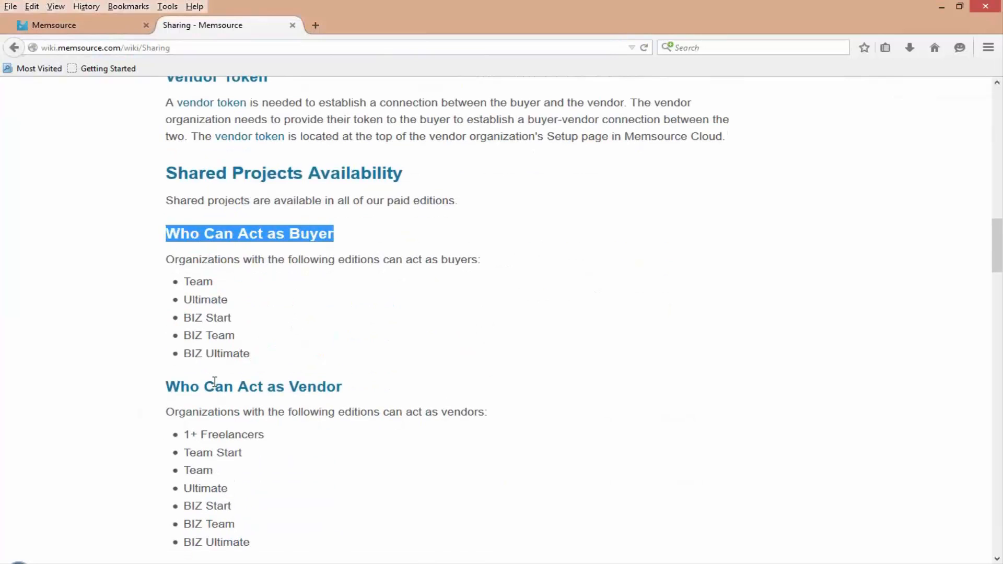
{"action": "left_click_drag", "start_coordinate": [167, 386], "coordinate": [369, 395]}
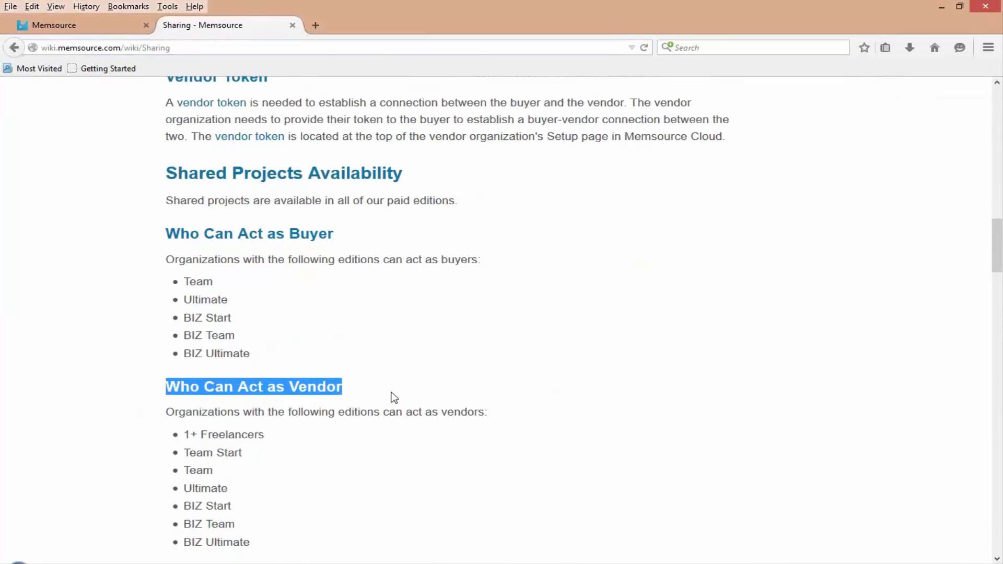
{"action": "scroll", "coordinate": [395, 399], "scroll_direction": "down", "scroll_amount": 2}
{"action": "left_click_drag", "start_coordinate": [184, 345], "coordinate": [317, 435]}
{"action": "left_click", "coordinate": [373, 425]}
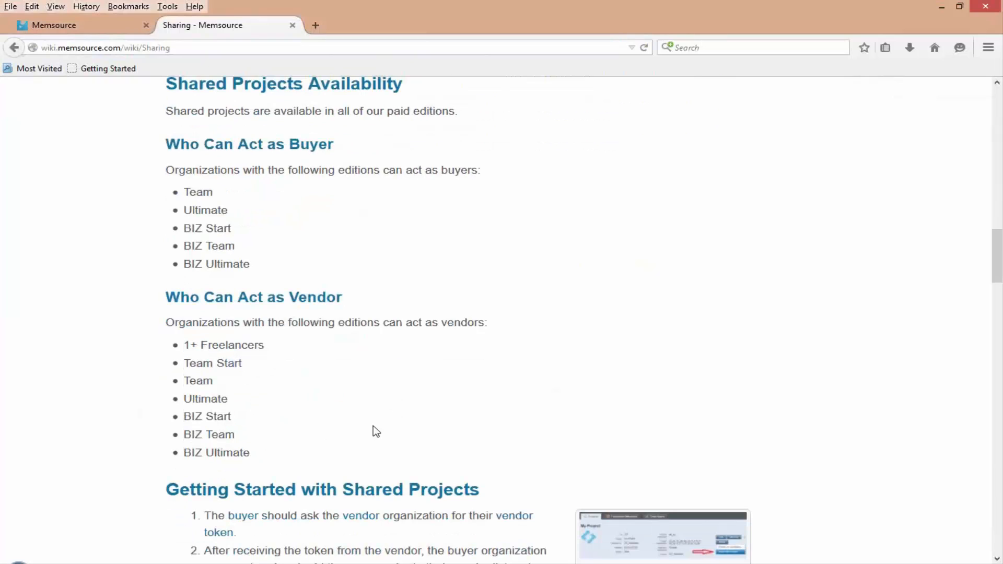
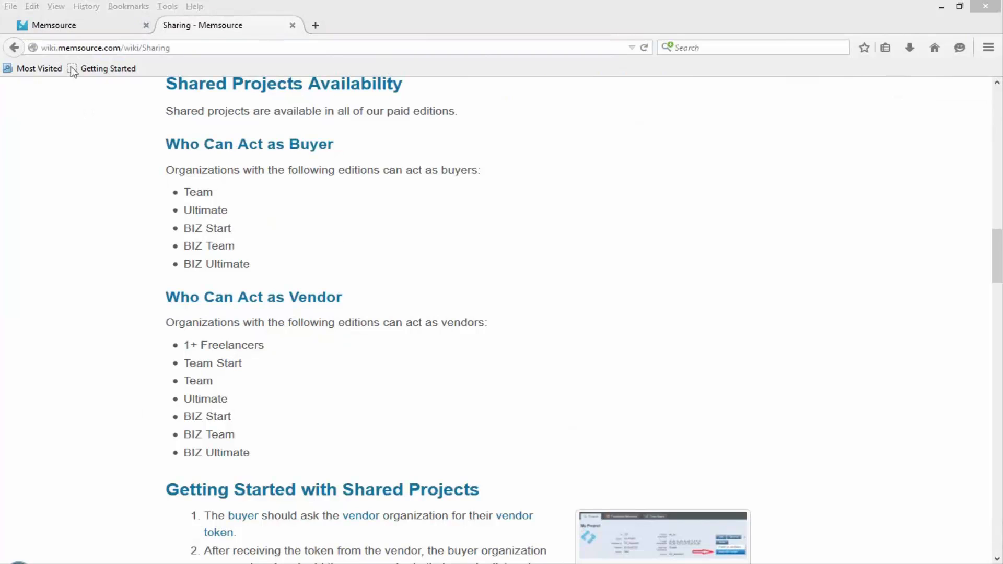
- Switch back to Memsource Cloud in the buyer's browser window and open the list of all projects
{"action": "left_click", "coordinate": [68, 27]}
{"action": "scroll", "coordinate": [228, 138], "scroll_direction": "up", "scroll_amount": 4}
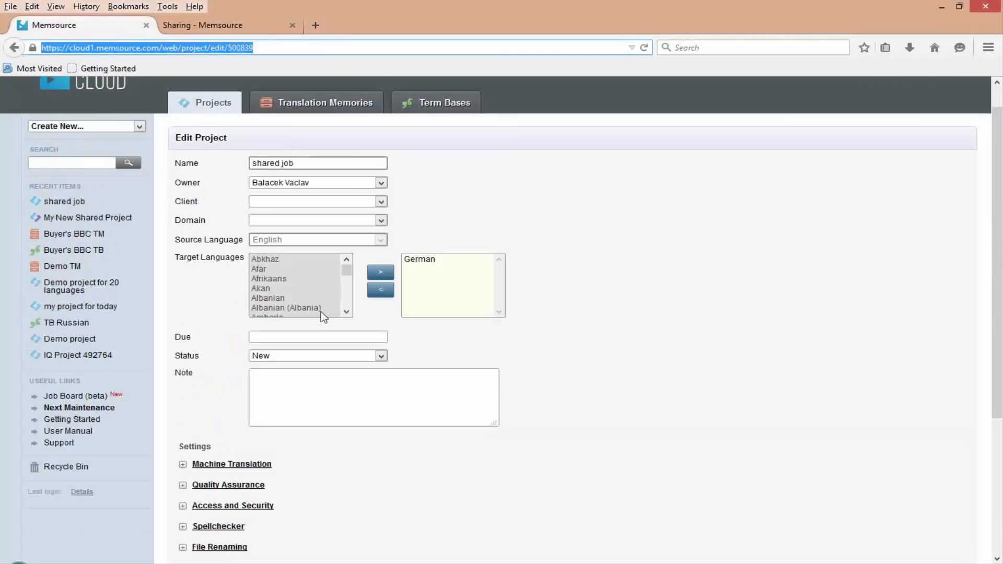
{"action": "left_click", "coordinate": [195, 136]}
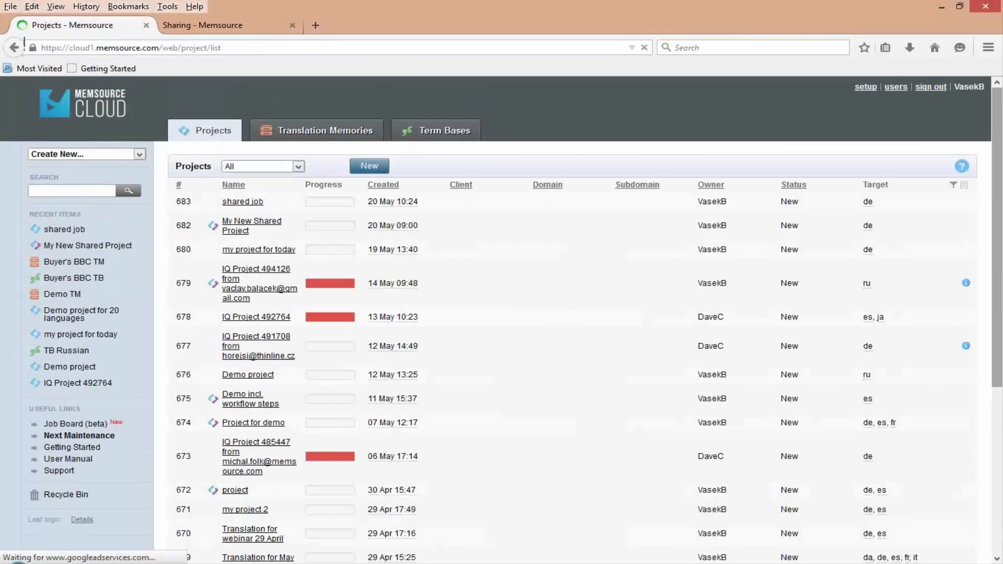
{"action": "left_click_drag", "start_coordinate": [955, 86], "coordinate": [985, 87]}
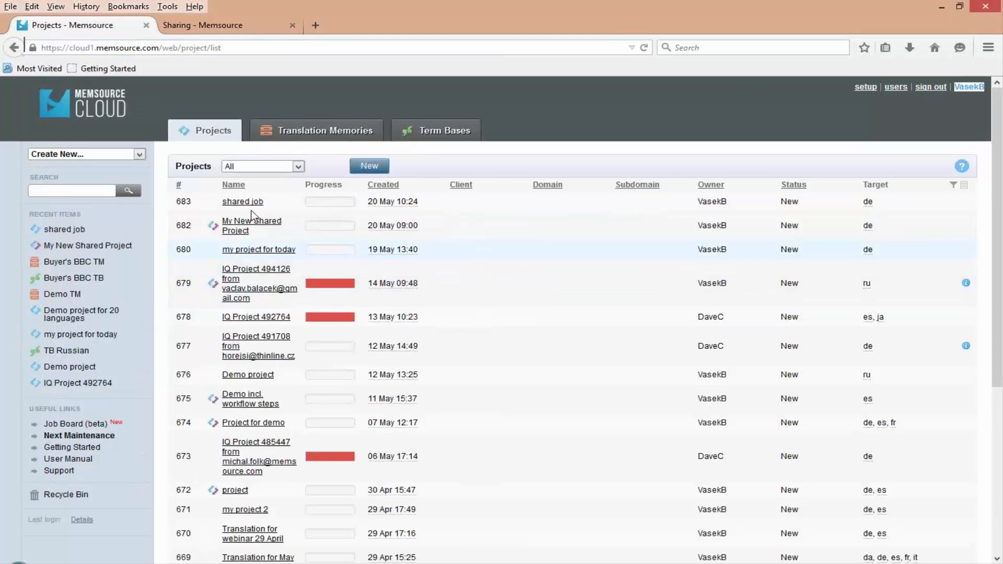
- Open "Demo project" from the project list for editing and expand its Workflow settings
{"action": "left_click", "coordinate": [253, 376]}
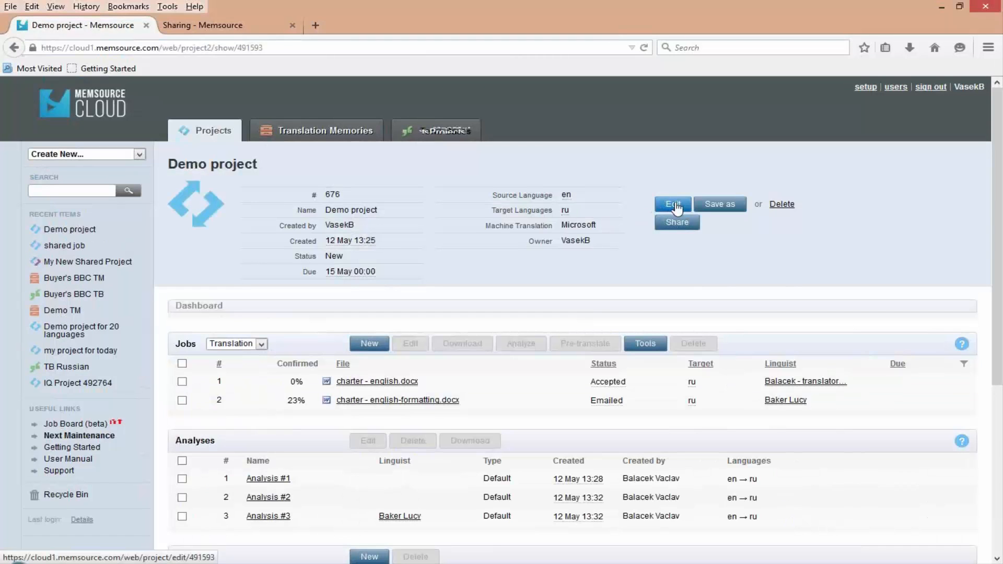
{"action": "left_click", "coordinate": [673, 204]}
{"action": "scroll", "coordinate": [271, 559], "scroll_direction": "down", "scroll_amount": 3}
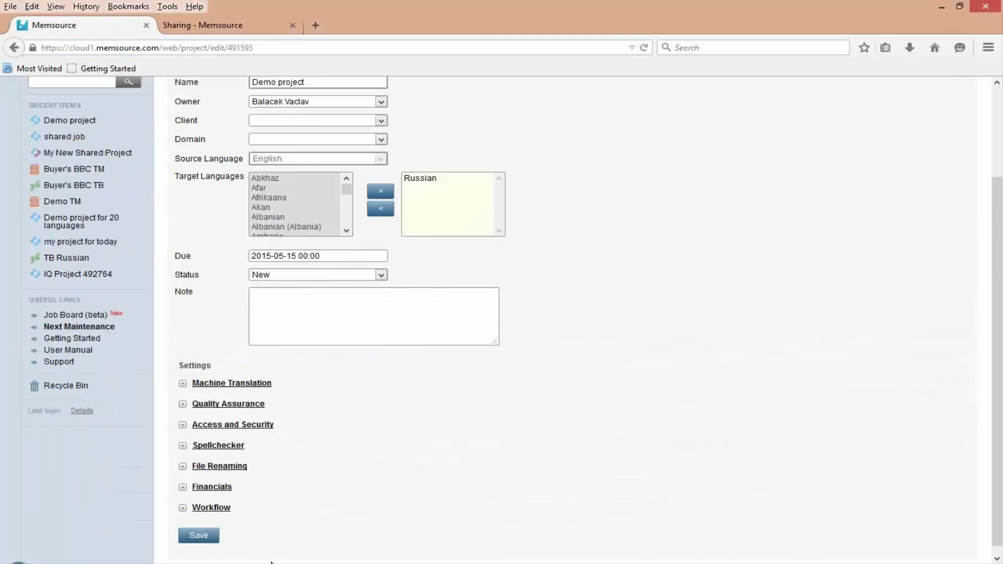
{"action": "left_click", "coordinate": [182, 507]}
{"action": "scroll", "coordinate": [394, 494], "scroll_direction": "down", "scroll_amount": 2}
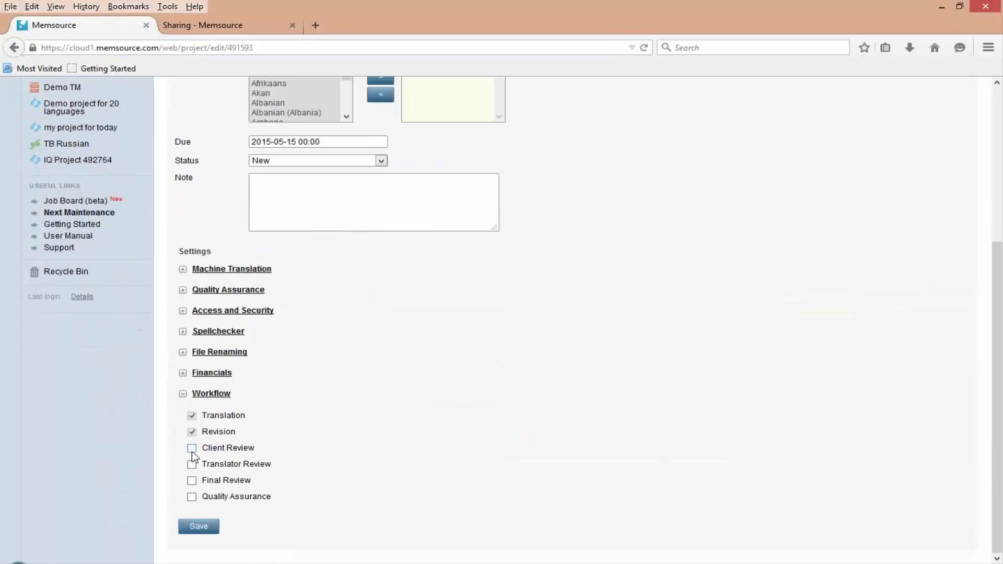
- Try selecting the Client Review, Translator Review and Final Review workflow steps and clear them again
{"action": "left_click", "coordinate": [192, 448]}
{"action": "left_click", "coordinate": [192, 465]}
{"action": "left_click", "coordinate": [192, 480]}
{"action": "left_click", "coordinate": [192, 464]}
{"action": "left_click", "coordinate": [192, 481]}
{"action": "left_click", "coordinate": [191, 448]}
- Leave the project's settings and open the Workflow Steps list in the account setup
{"action": "scroll", "coordinate": [497, 458], "scroll_direction": "up", "scroll_amount": 3}
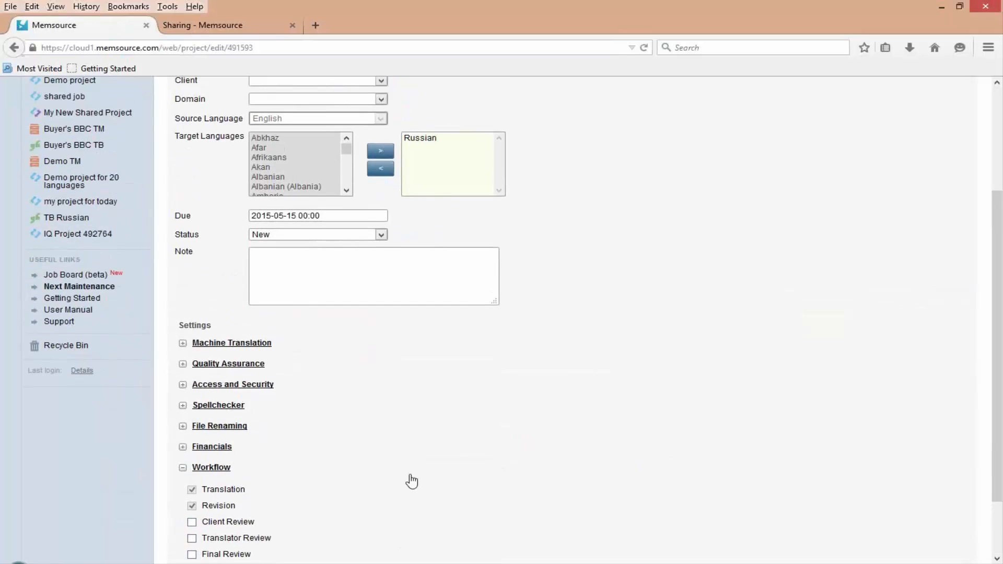
{"action": "scroll", "coordinate": [411, 478], "scroll_direction": "down", "scroll_amount": 2}
{"action": "scroll", "coordinate": [402, 476], "scroll_direction": "up", "scroll_amount": 6}
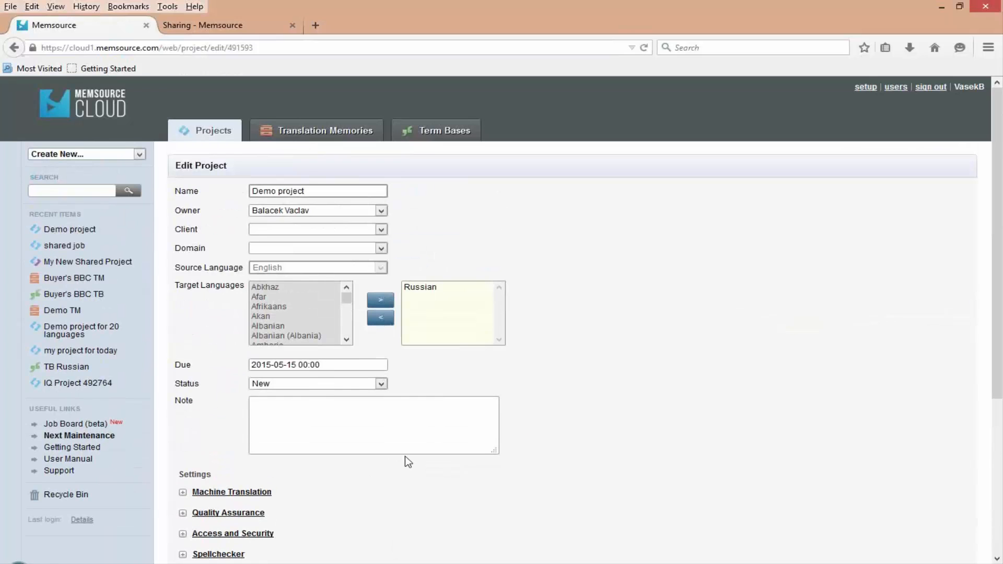
{"action": "left_click", "coordinate": [866, 87]}
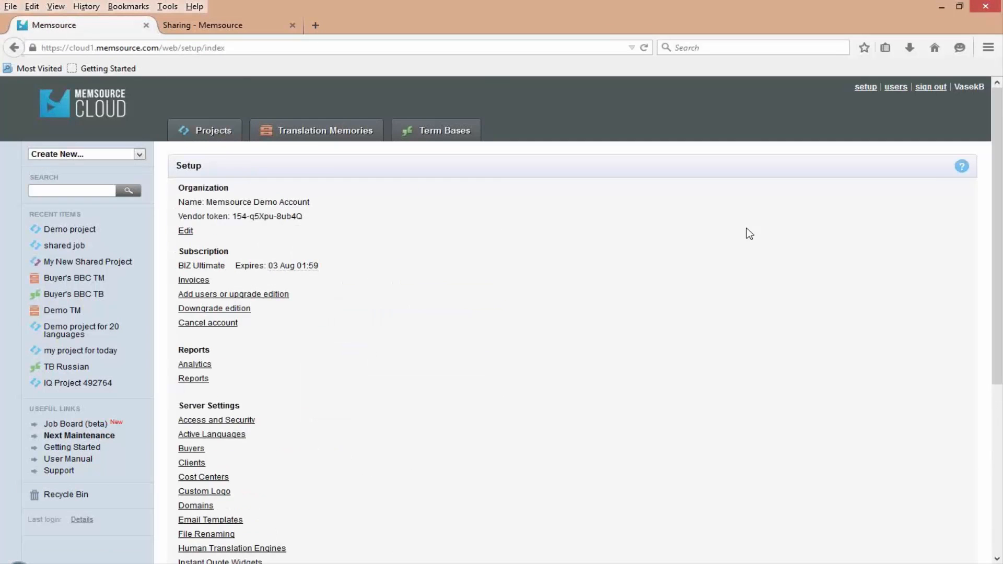
{"action": "scroll", "coordinate": [470, 280], "scroll_direction": "down", "scroll_amount": 5}
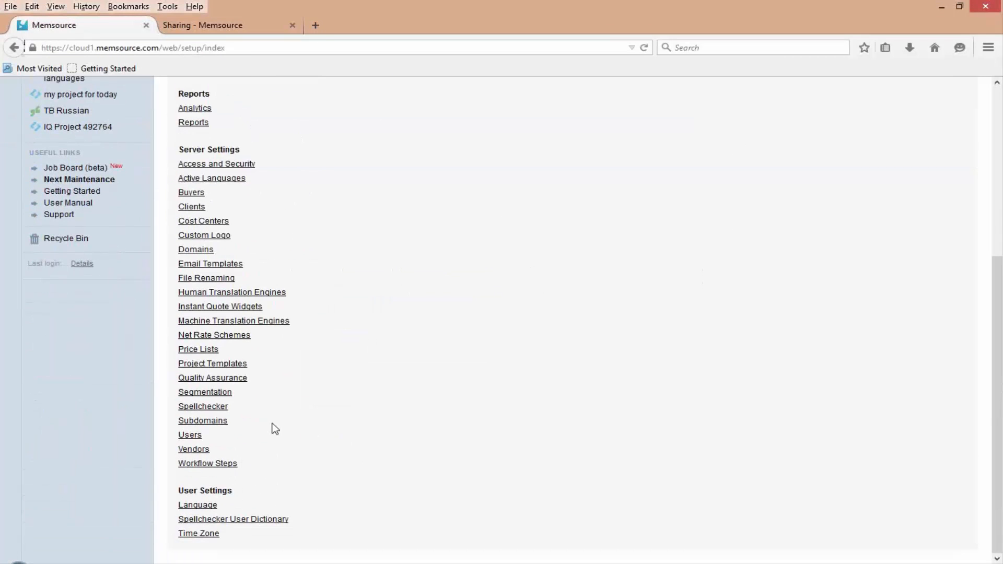
{"action": "left_click", "coordinate": [199, 465]}
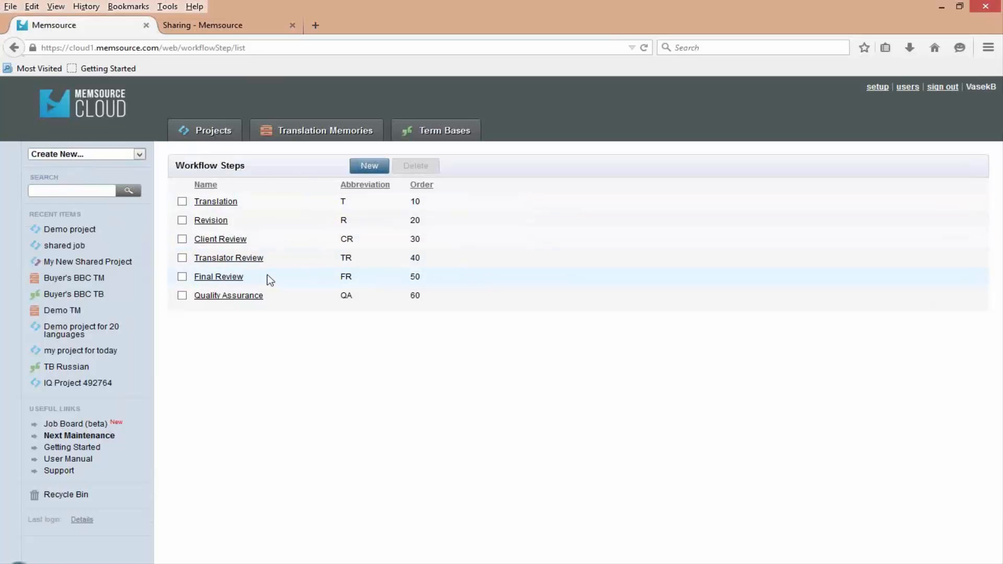
- Check the Client Review abbreviation in the Workflow Steps list, and reopen that list from the account setup
{"action": "left_click_drag", "start_coordinate": [341, 236], "coordinate": [367, 238]}
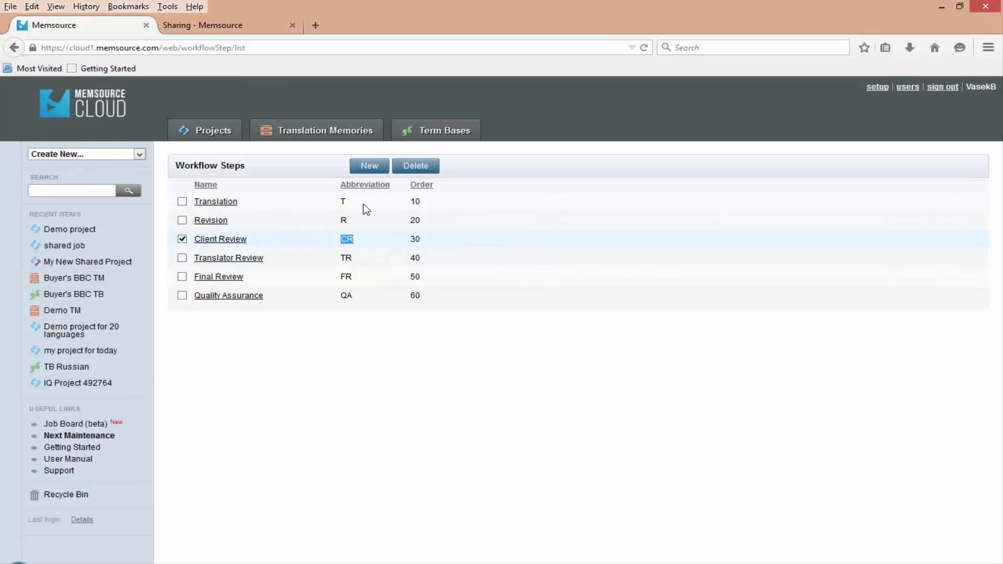
{"action": "left_click", "coordinate": [182, 238]}
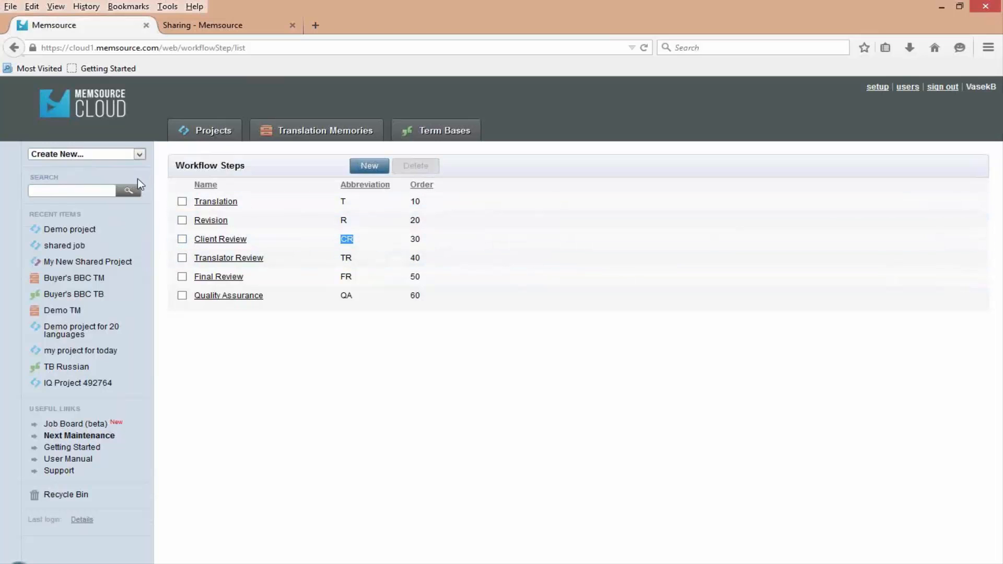
{"action": "left_click", "coordinate": [14, 48]}
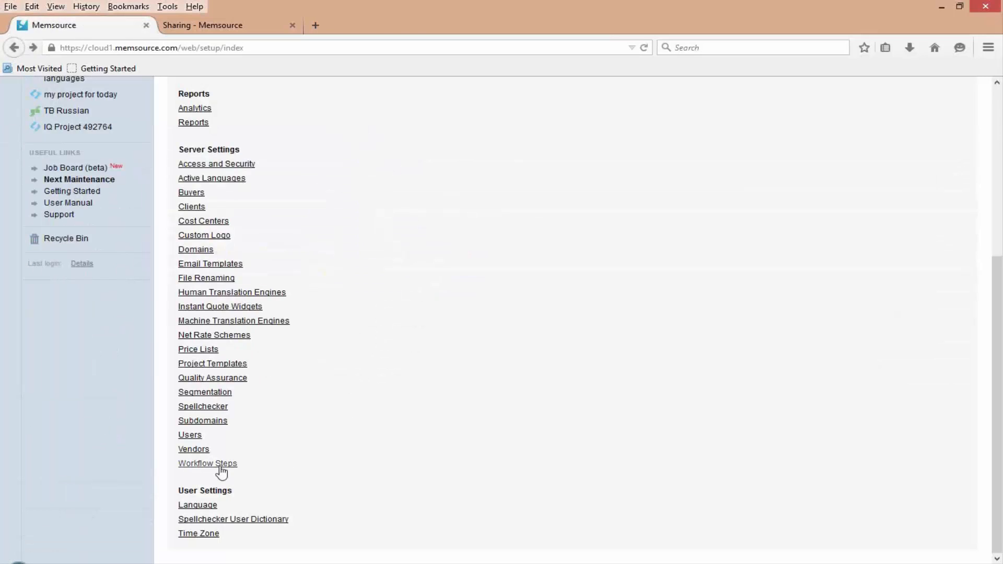
{"action": "left_click", "coordinate": [216, 470]}
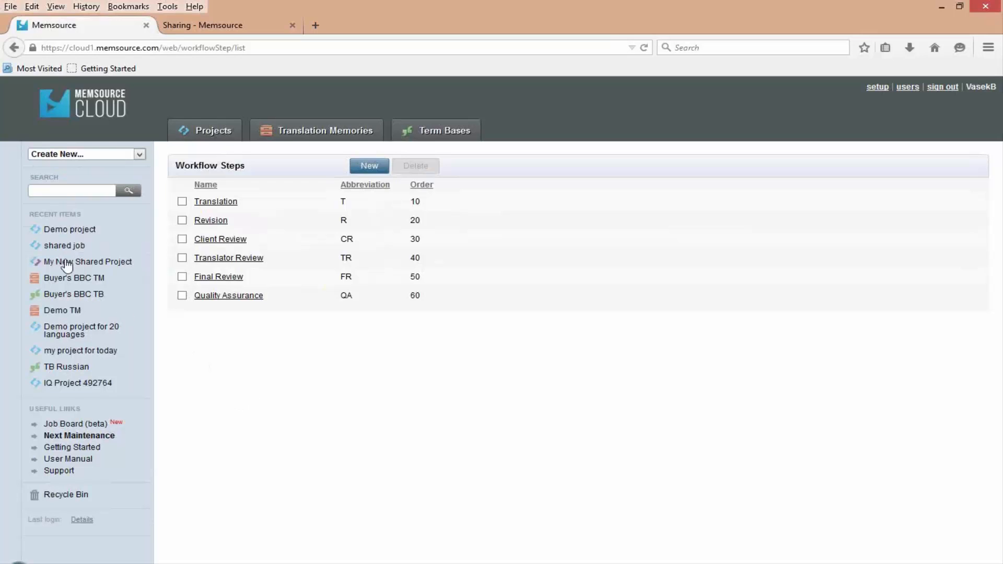
- Add the Translator Review step to the workflow of "Demo project" and save the project
{"action": "left_click", "coordinate": [62, 235]}
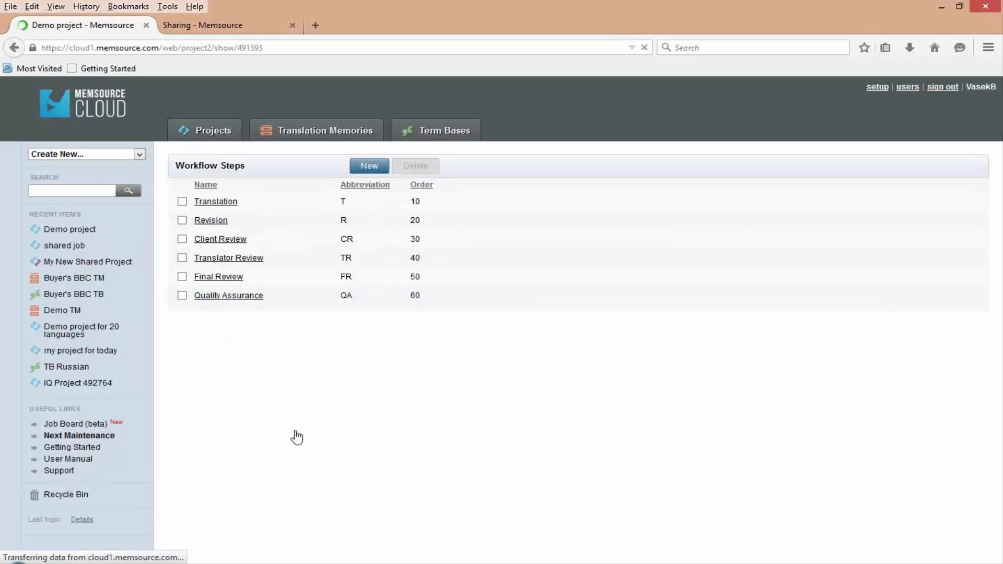
{"action": "scroll", "coordinate": [257, 459], "scroll_direction": "down", "scroll_amount": 3}
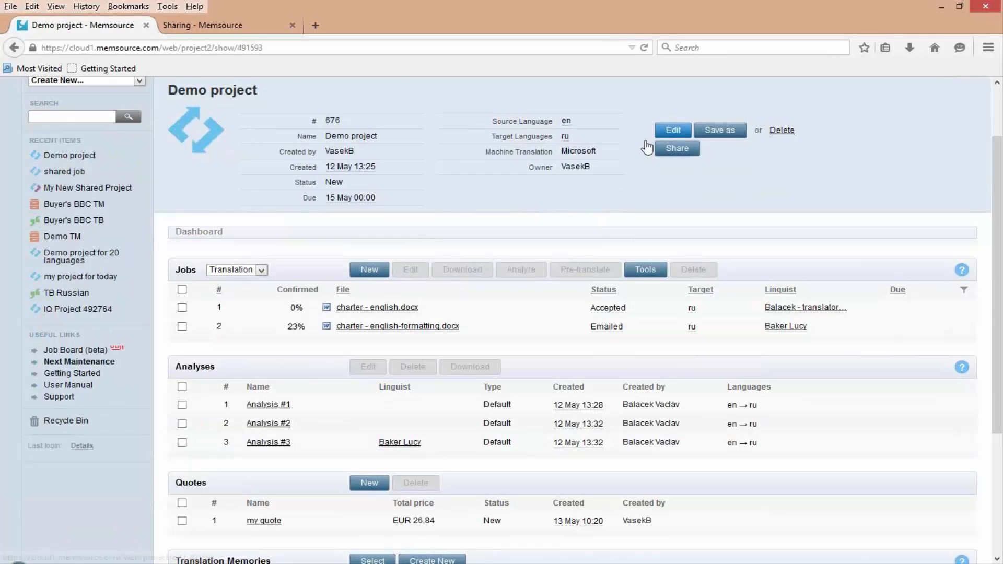
{"action": "left_click", "coordinate": [670, 130]}
{"action": "scroll", "coordinate": [285, 384], "scroll_direction": "down", "scroll_amount": 3}
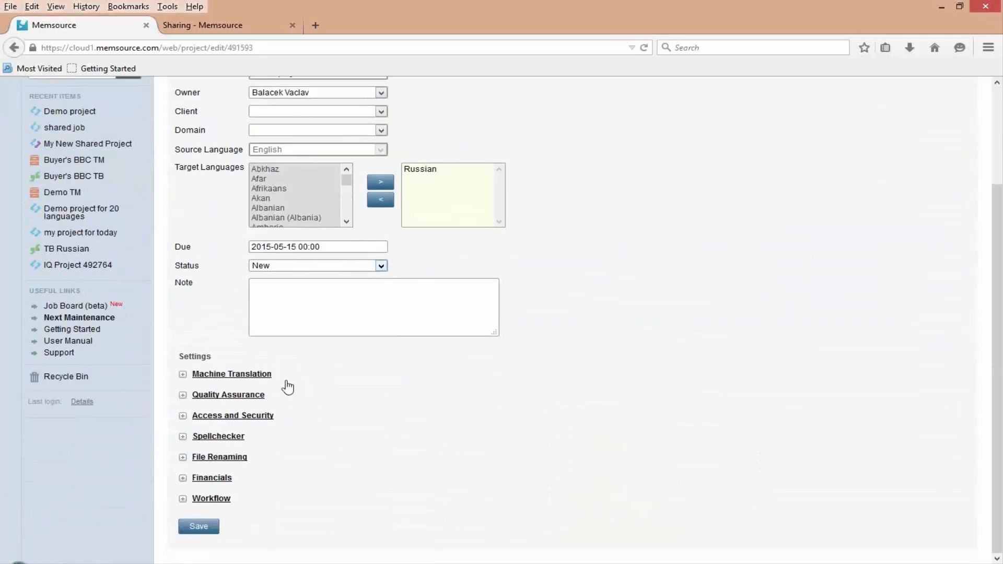
{"action": "left_click", "coordinate": [184, 499]}
{"action": "scroll", "coordinate": [201, 473], "scroll_direction": "down", "scroll_amount": 3}
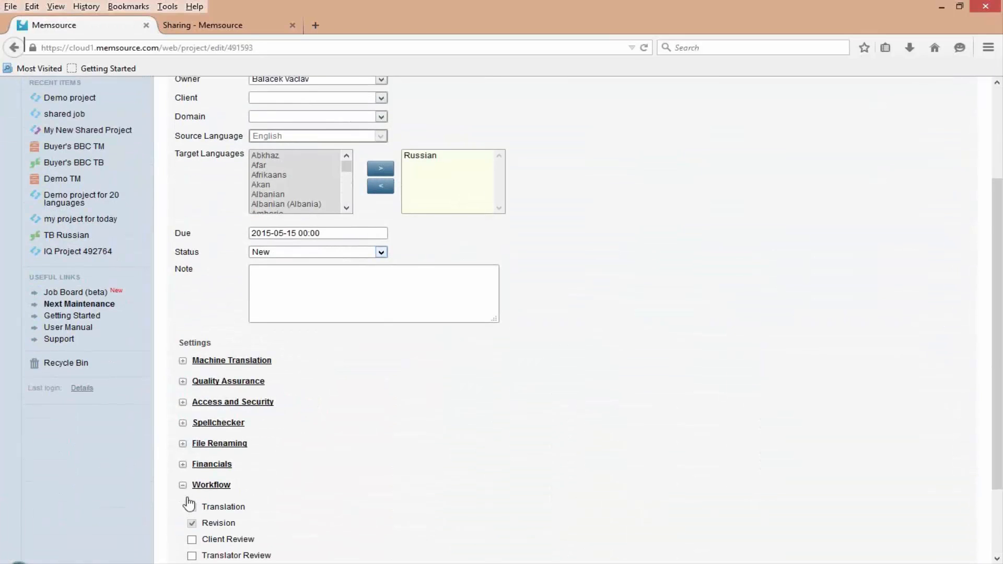
{"action": "left_click", "coordinate": [192, 465]}
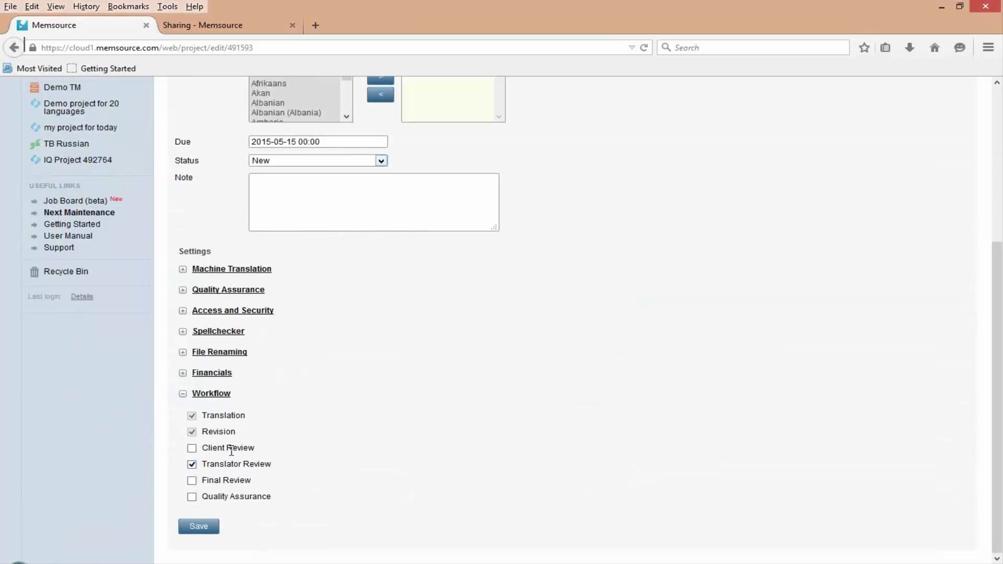
{"action": "left_click", "coordinate": [194, 528]}
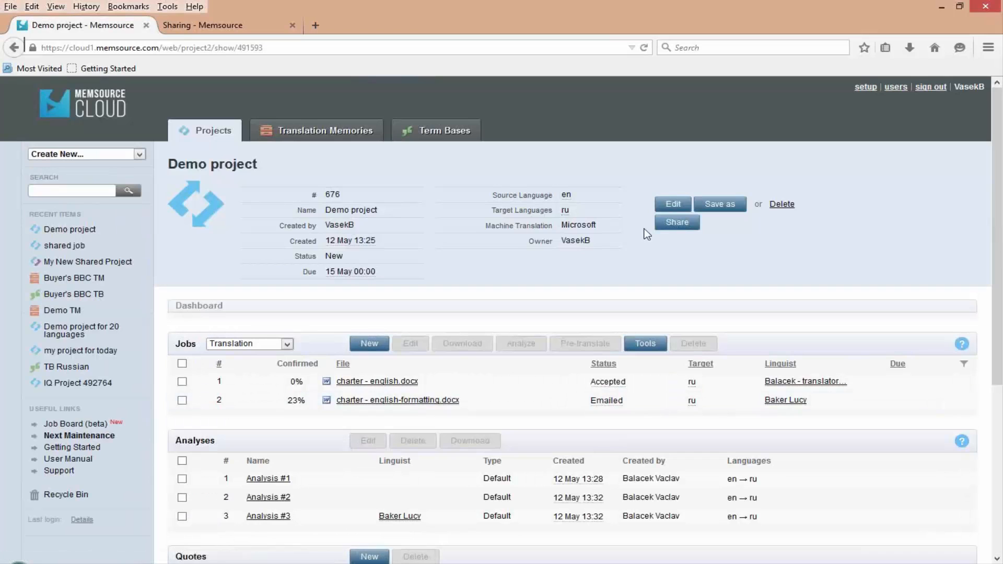
- Reopen the Workflow settings of "Demo project" and try selecting Client Review, Final Review and Quality Assurance
{"action": "left_click", "coordinate": [671, 205]}
{"action": "scroll", "coordinate": [393, 345], "scroll_direction": "down", "scroll_amount": 4}
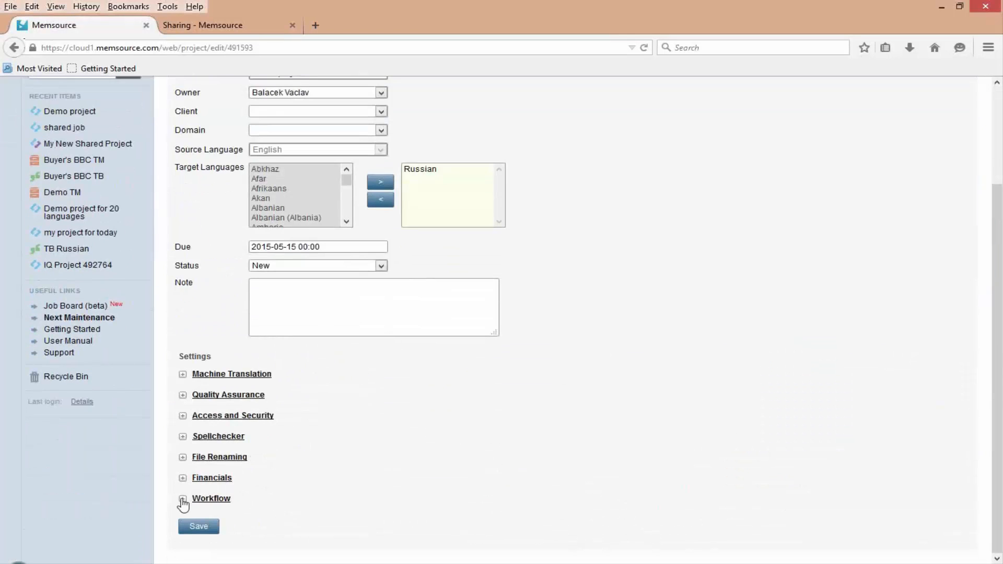
{"action": "left_click", "coordinate": [196, 500]}
{"action": "scroll", "coordinate": [196, 503], "scroll_direction": "down", "scroll_amount": 3}
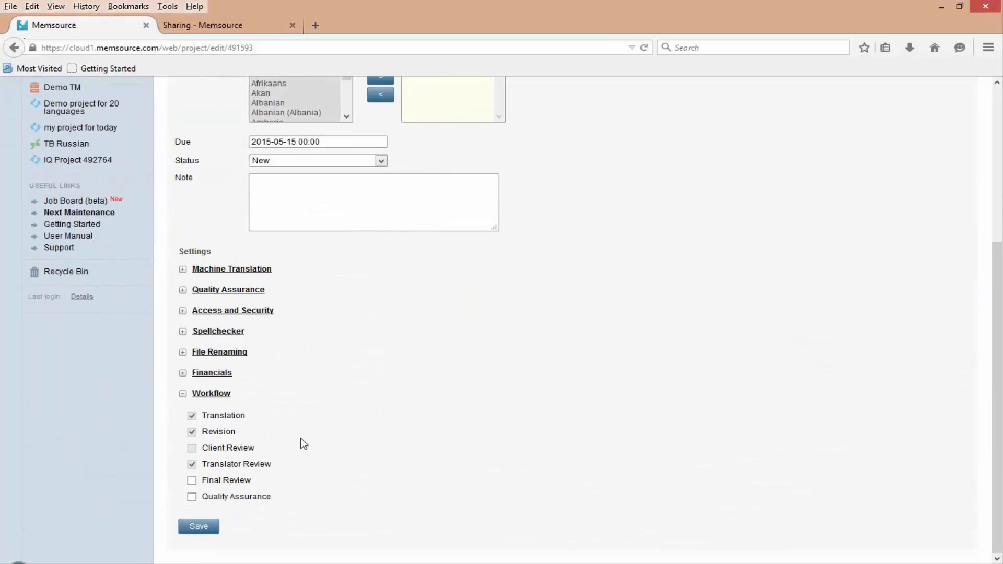
{"action": "double_click", "coordinate": [192, 449]}
{"action": "left_click", "coordinate": [191, 481]}
{"action": "left_click", "coordinate": [192, 497]}
{"action": "scroll", "coordinate": [418, 423], "scroll_direction": "up", "scroll_amount": 5}
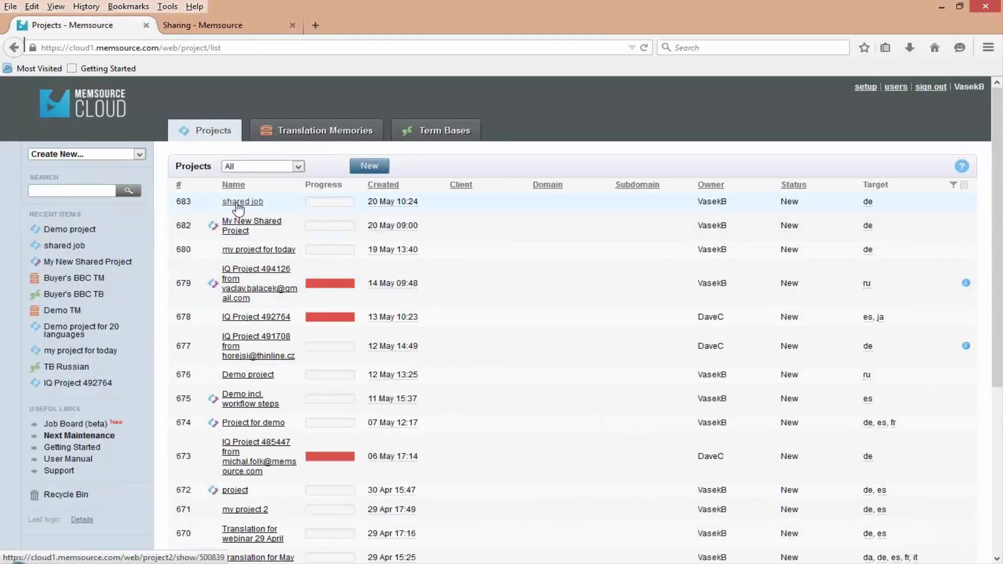
- Open "The truth about giant tortoises.html" from the "shared job" project in the web editor, view its original in Google Chrome and close the page
{"action": "left_click", "coordinate": [238, 204]}
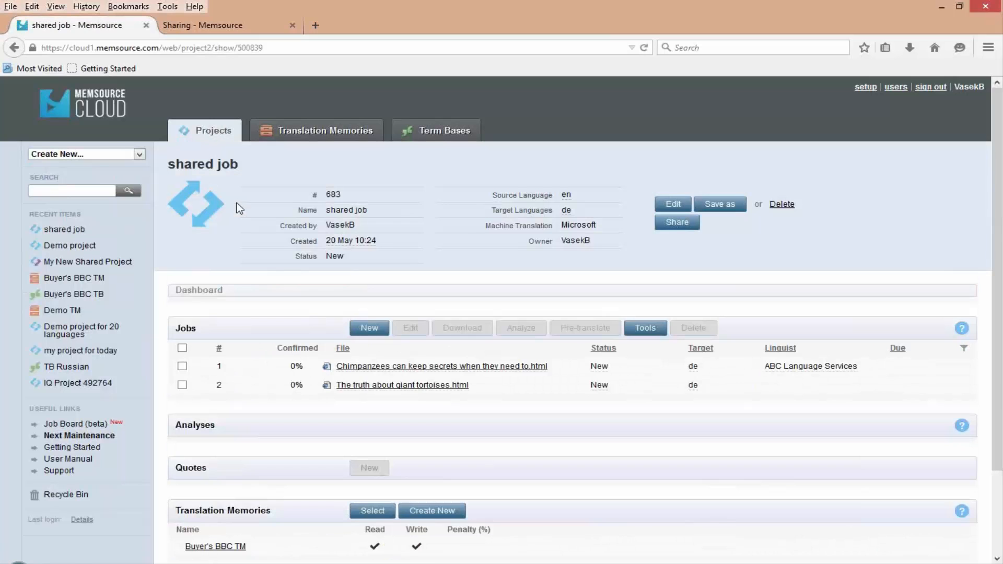
{"action": "left_click", "coordinate": [405, 385]}
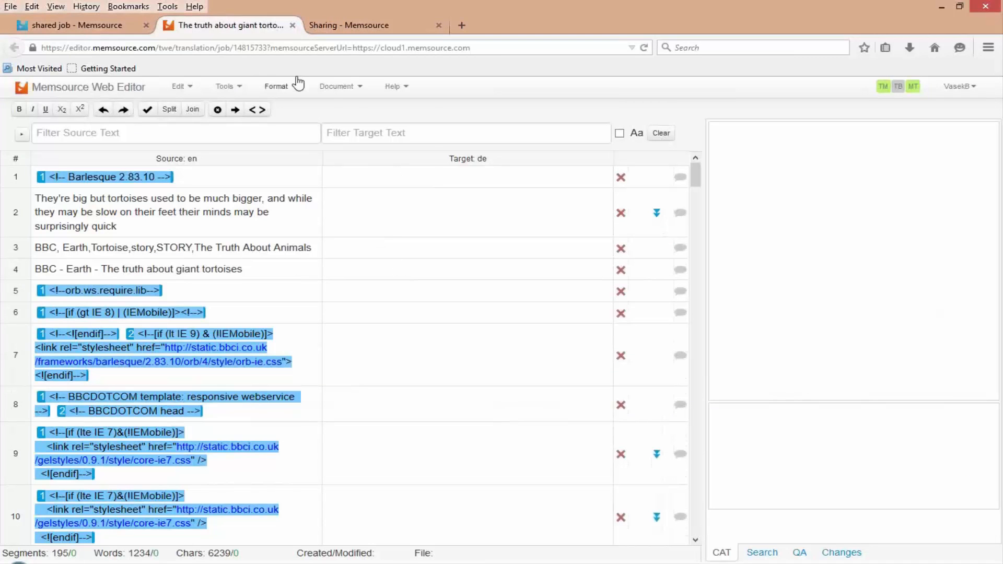
{"action": "left_click", "coordinate": [335, 88]}
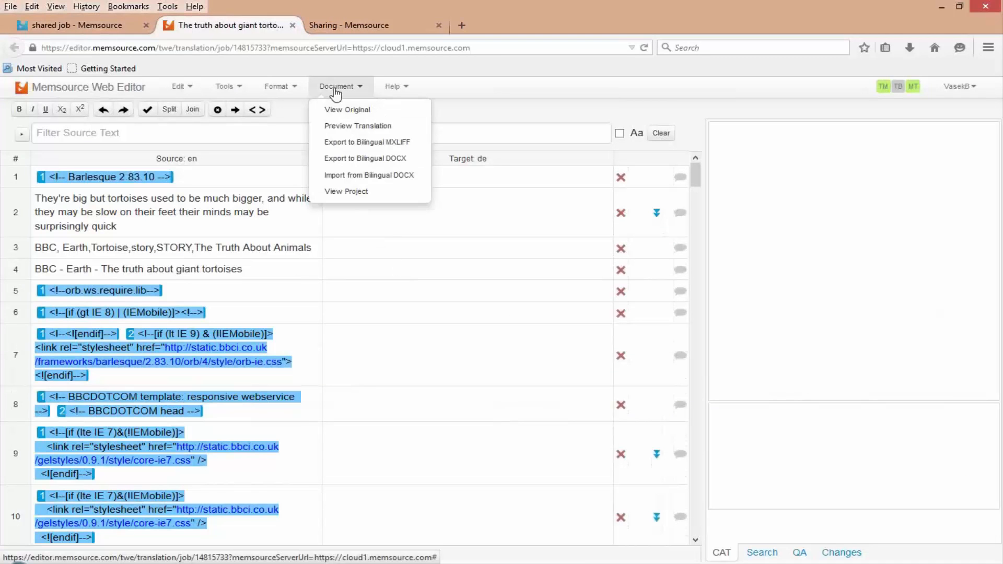
{"action": "left_click", "coordinate": [364, 110]}
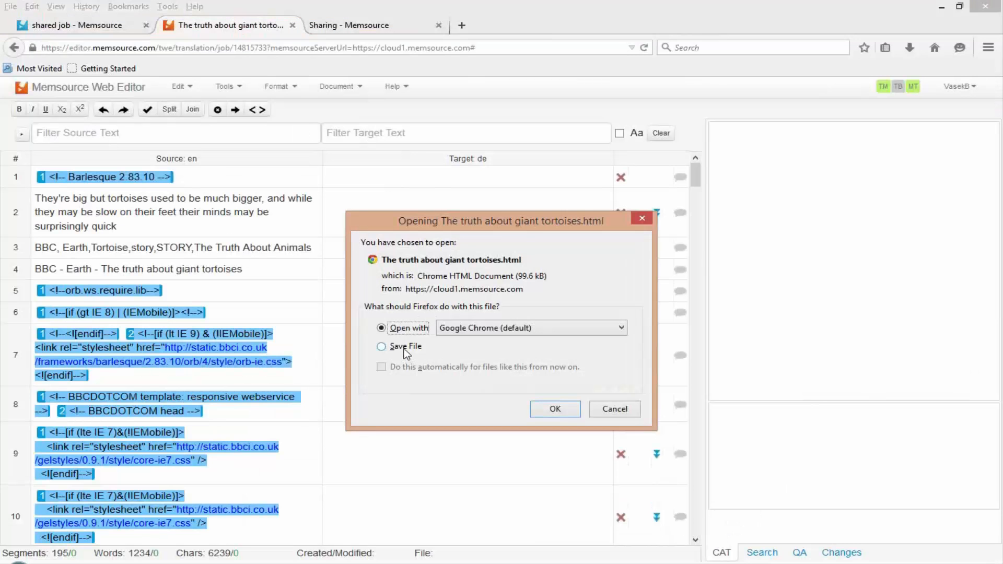
{"action": "left_click", "coordinate": [405, 347]}
{"action": "left_click", "coordinate": [544, 406]}
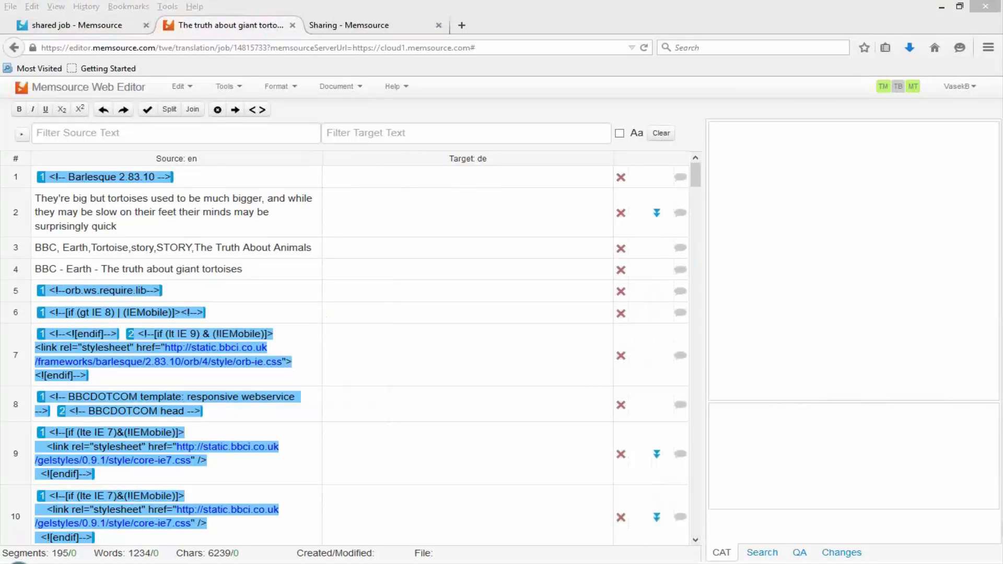
{"action": "double_click", "coordinate": [344, 75]}
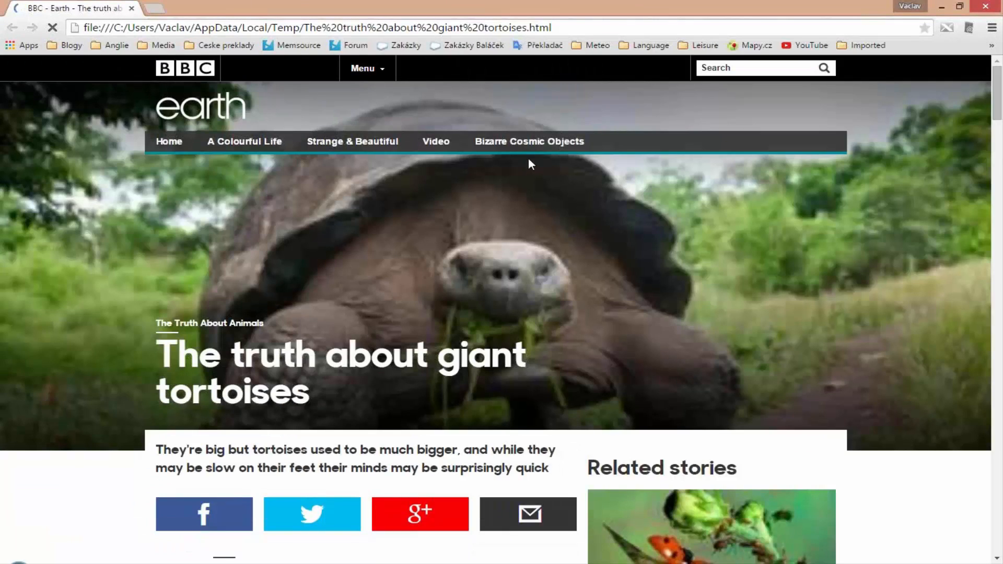
{"action": "scroll", "coordinate": [572, 317], "scroll_direction": "down", "scroll_amount": 1}
{"action": "scroll", "coordinate": [572, 315], "scroll_direction": "up", "scroll_amount": 1}
{"action": "left_click", "coordinate": [985, 5]}
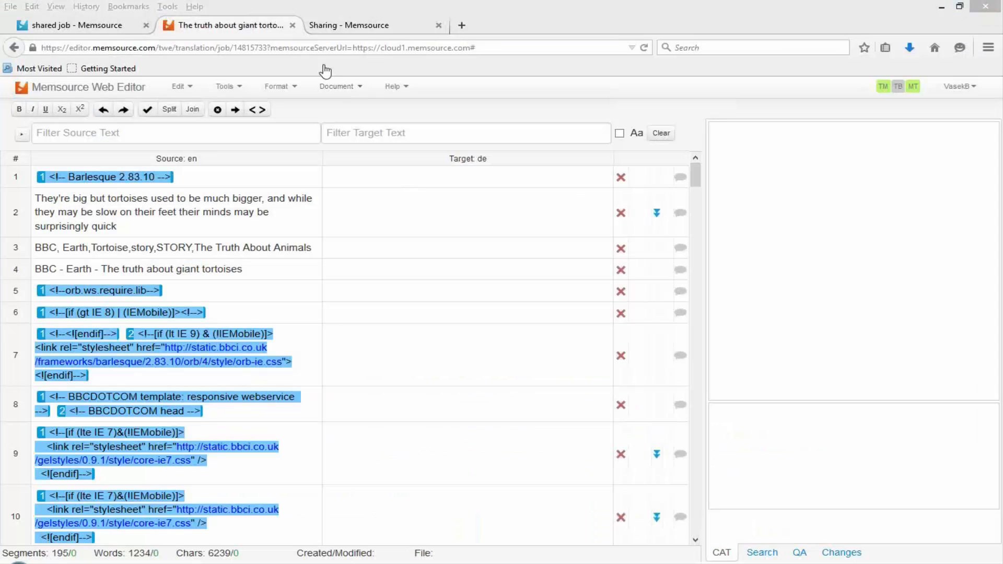
- Look over the editor's document export options, close the editor and return to the tortoise job in the "shared job" project
{"action": "left_click", "coordinate": [339, 86]}
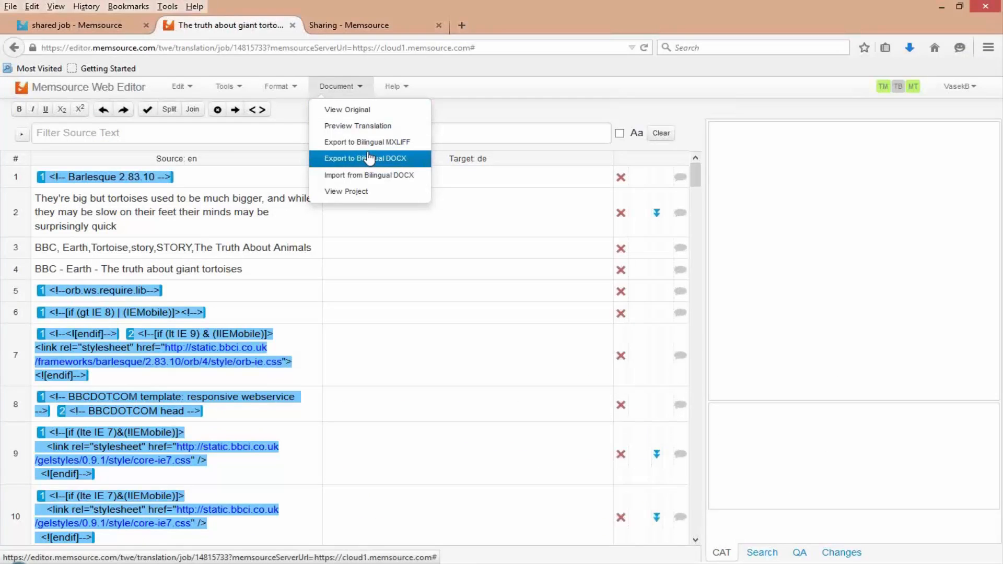
{"action": "left_click", "coordinate": [409, 268]}
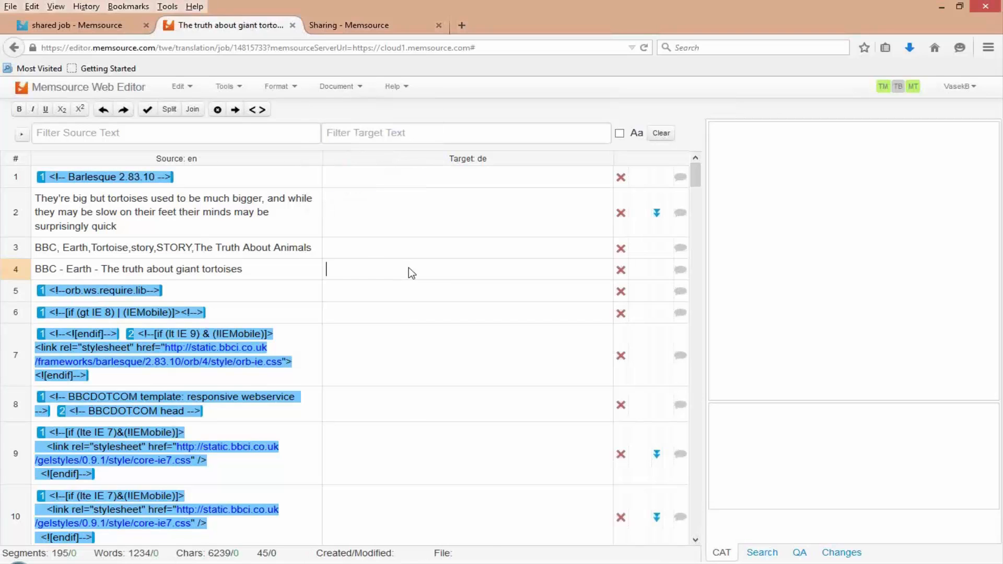
{"action": "left_click", "coordinate": [292, 25]}
{"action": "left_click", "coordinate": [85, 31]}
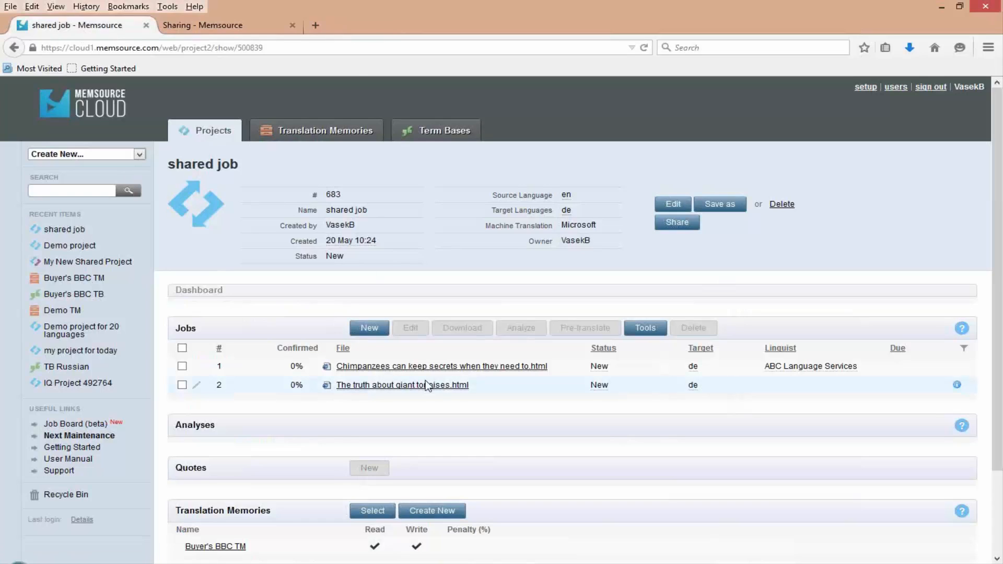
{"action": "left_click_drag", "start_coordinate": [474, 388], "coordinate": [333, 384]}
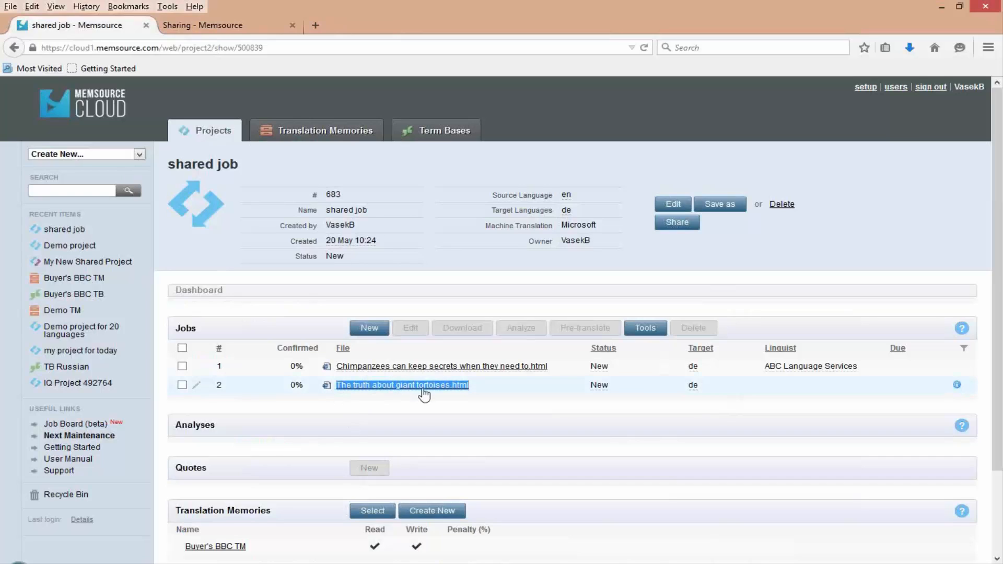
- Open "The truth about giant tortoises.html" in the web editor, check the translation matches for segment 7 and close the editor
{"action": "left_click", "coordinate": [376, 390]}
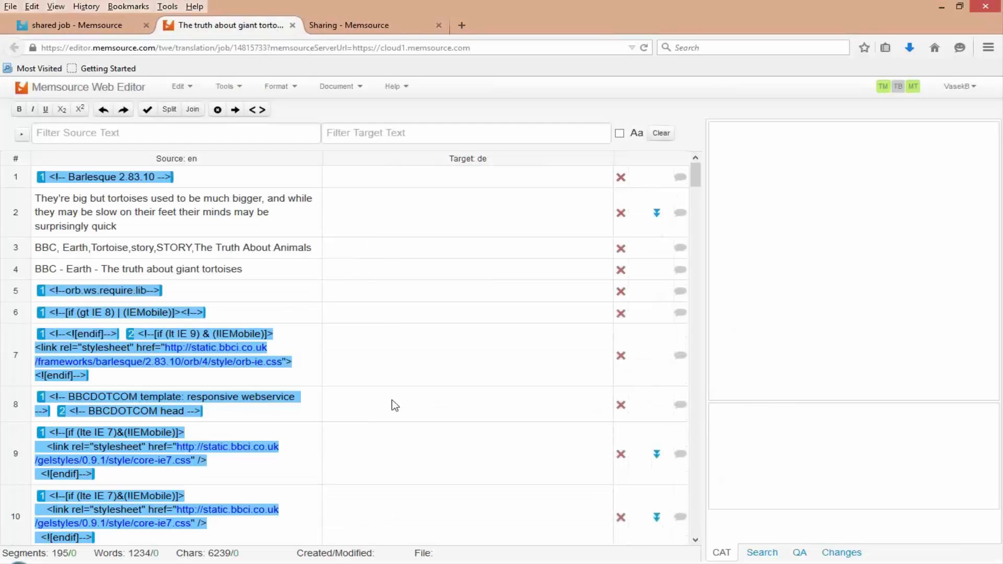
{"action": "left_click", "coordinate": [441, 345]}
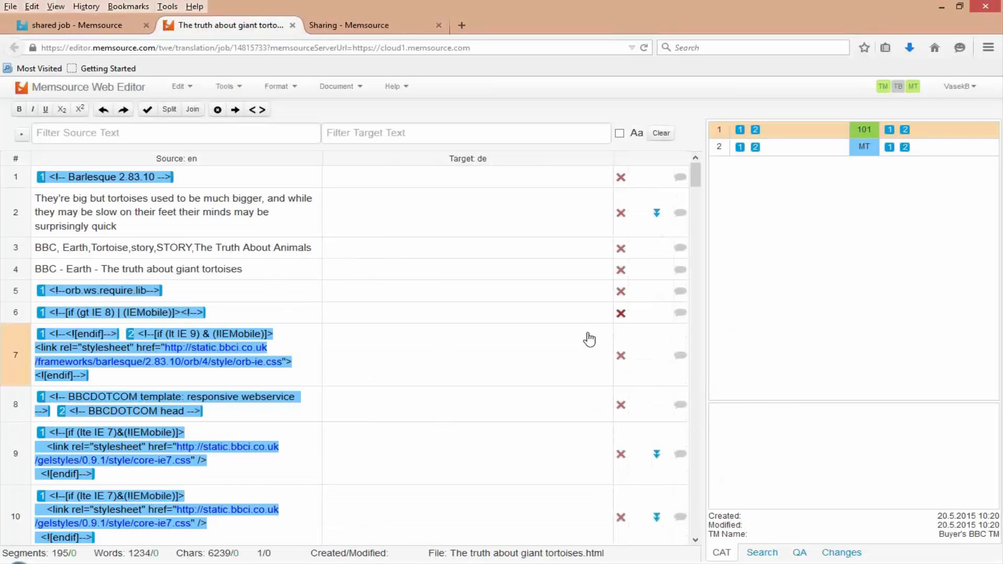
{"action": "left_click", "coordinate": [294, 26]}
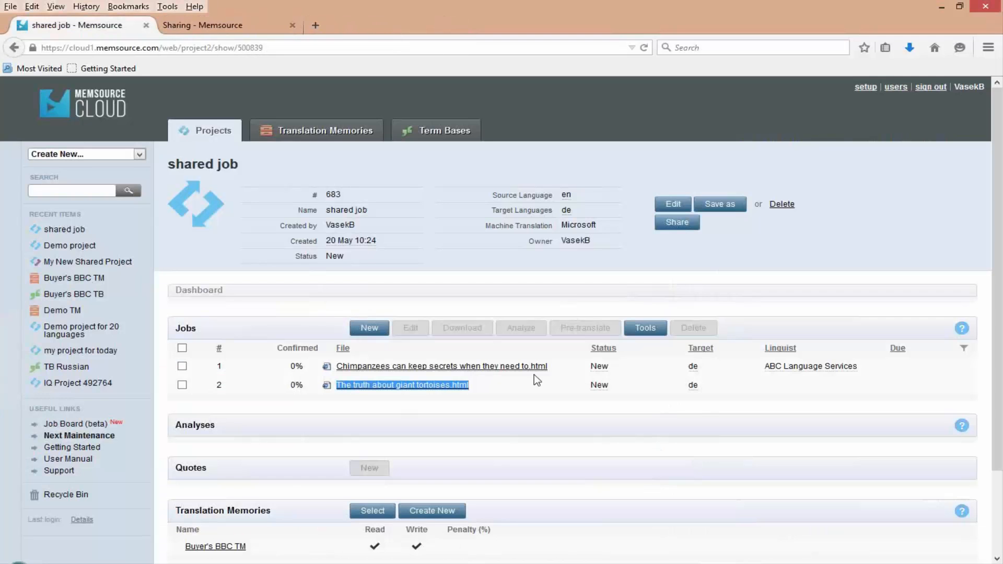
- Download the giant tortoises job as an MXLIFF file and save it as "The truth about giant tortoises-en-de-T" in the __support folder
{"action": "left_click", "coordinate": [182, 385]}
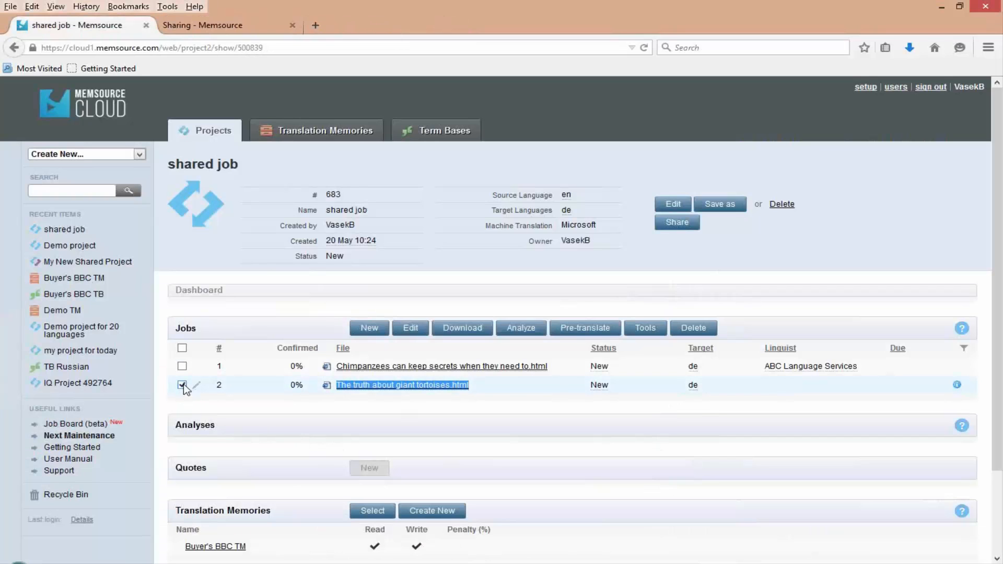
{"action": "left_click", "coordinate": [470, 332]}
{"action": "left_click", "coordinate": [487, 365]}
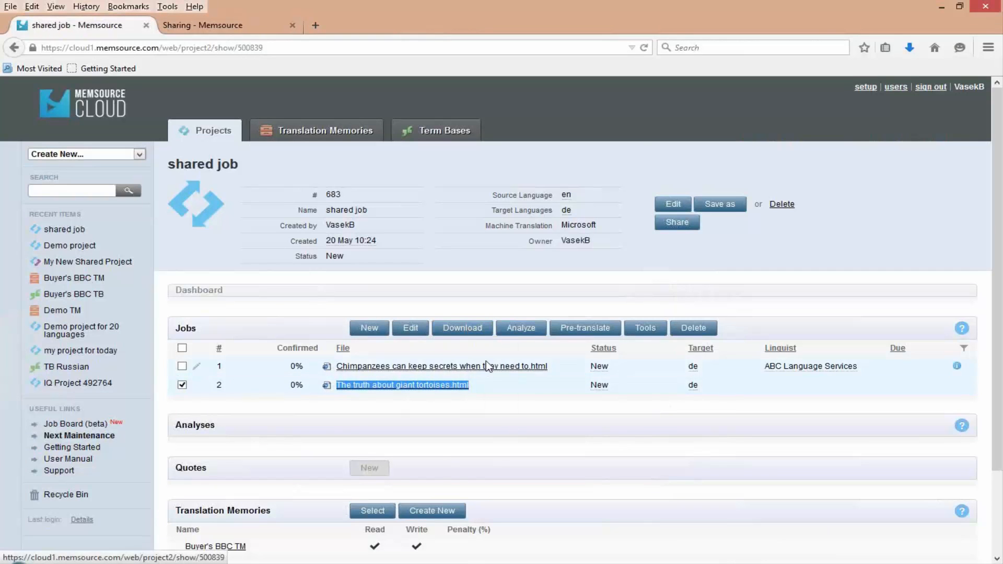
{"action": "left_click", "coordinate": [412, 347]}
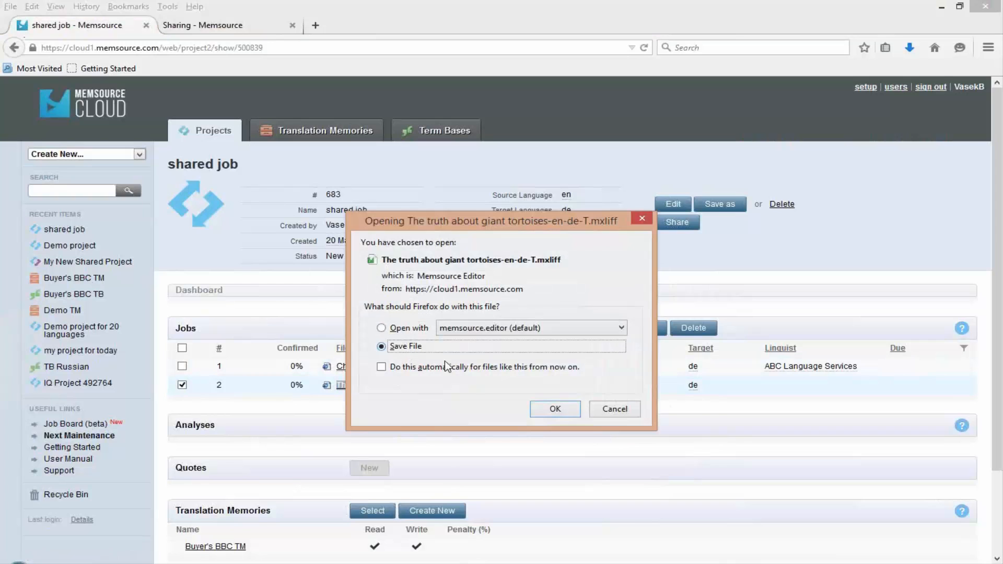
{"action": "left_click", "coordinate": [553, 416]}
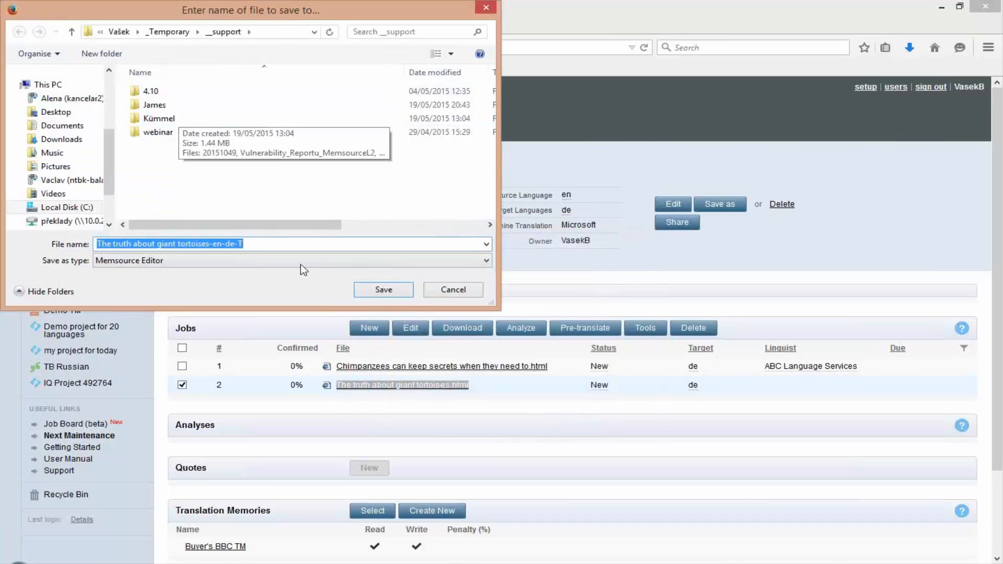
{"action": "left_click", "coordinate": [383, 289]}
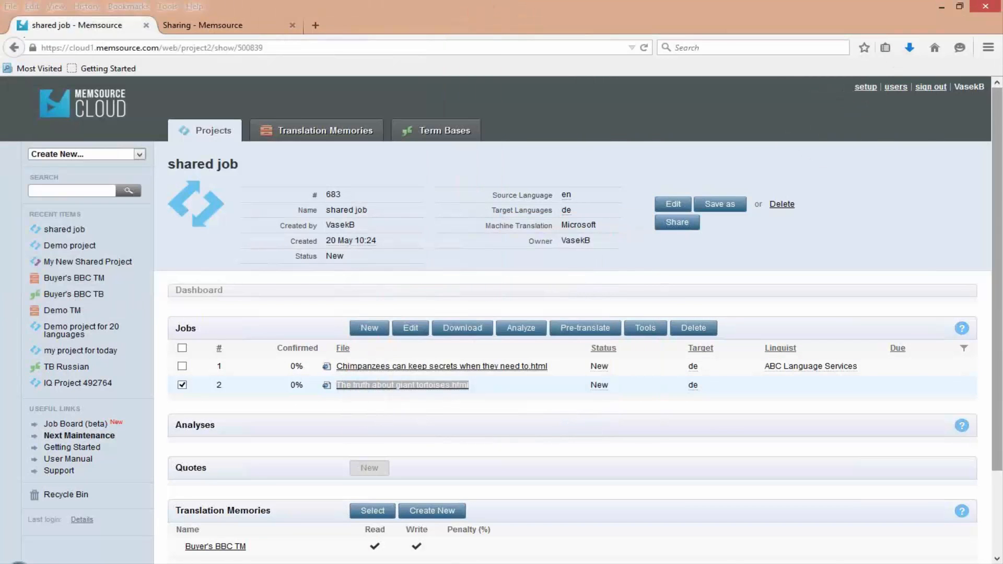
- Open the downloaded "The truth about giant tortoises-en-de-T.mxliff" in the desktop Memsource Editor and reposition its window over the browser
{"action": "left_click", "coordinate": [910, 48]}
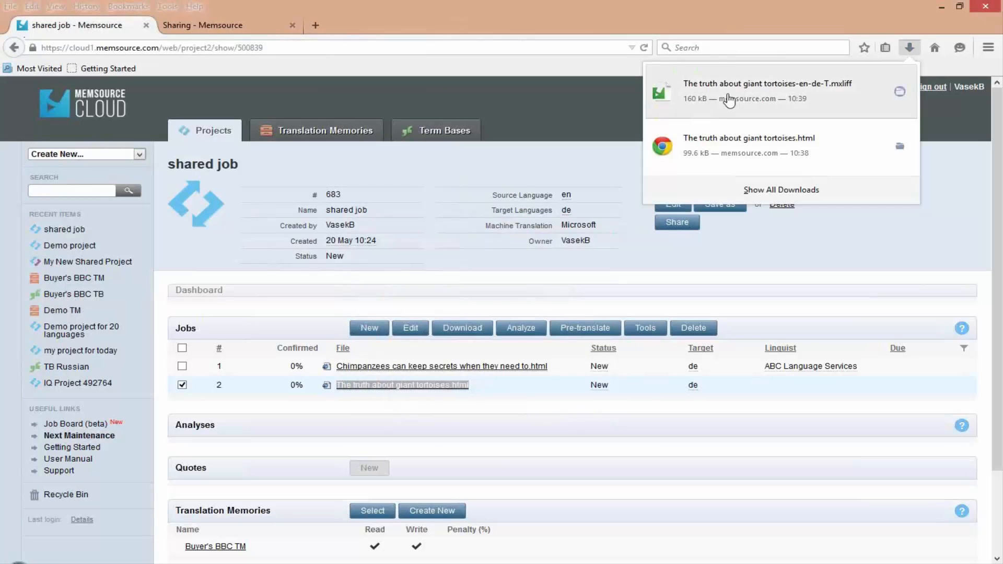
{"action": "left_click", "coordinate": [729, 100]}
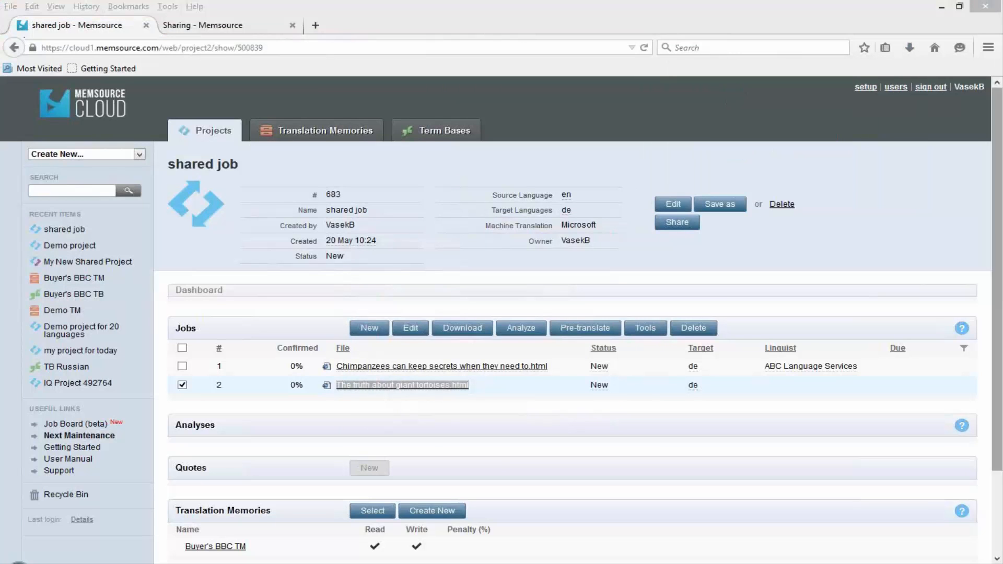
{"action": "left_click_drag", "start_coordinate": [580, 106], "coordinate": [363, 55]}
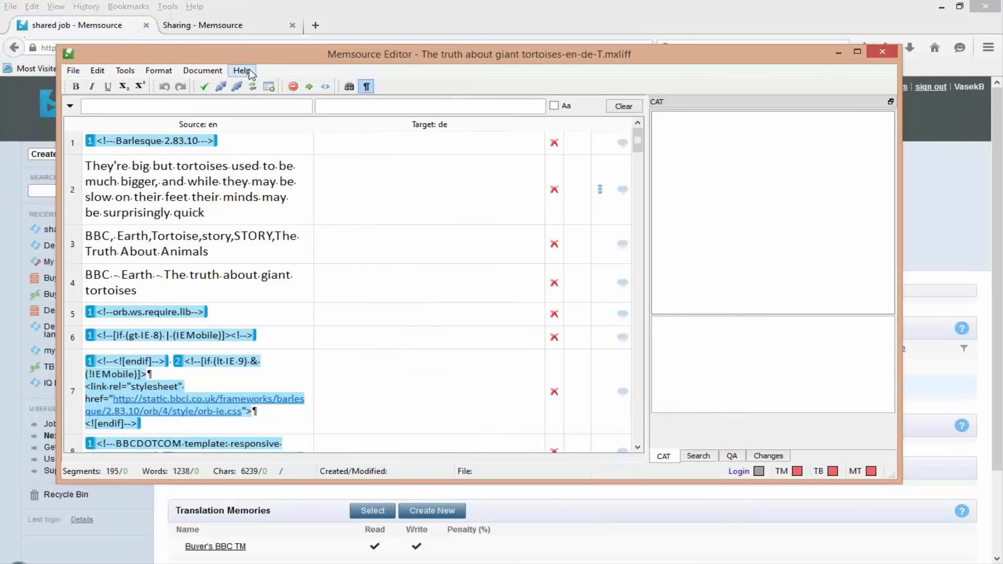
- Return to the browser, search the web for "download memsource" in a new tab and open the Memsource Download page
{"action": "left_click", "coordinate": [392, 28]}
{"action": "left_click", "coordinate": [312, 46]}
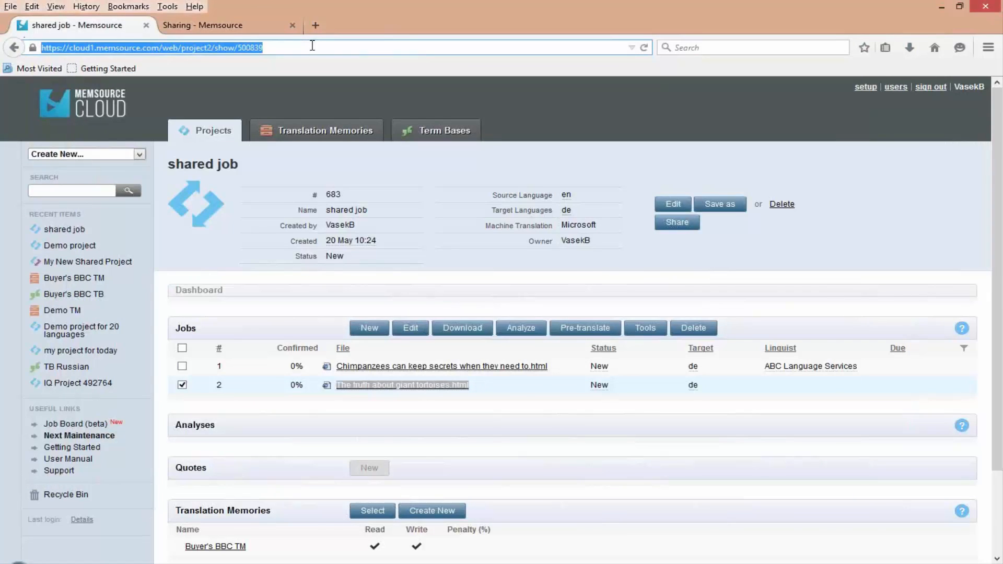
{"action": "key", "text": "ctrl+t"}
{"action": "type", "text": "download "}
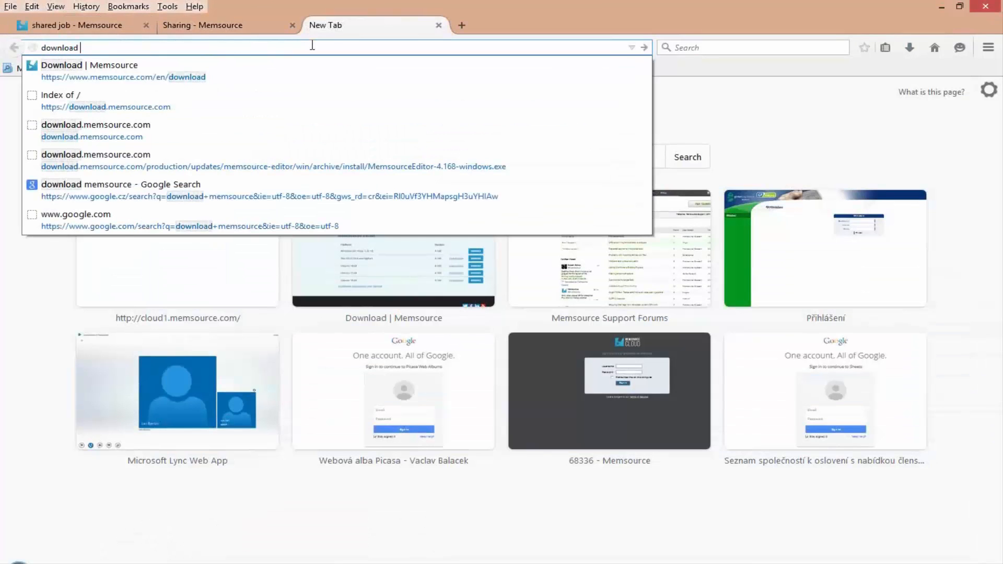
{"action": "type", "text": "memsource"}
{"action": "key", "text": "Return"}
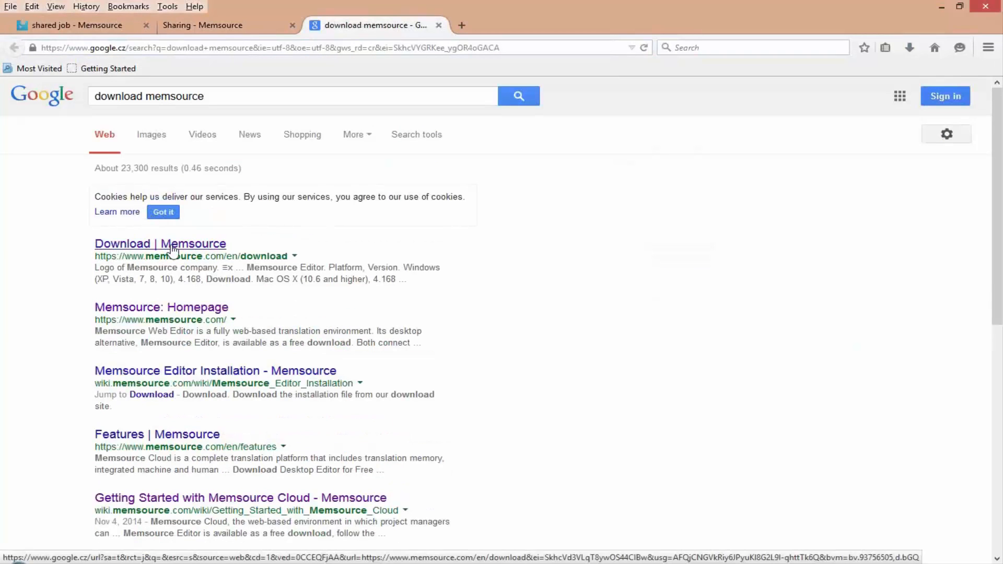
{"action": "left_click", "coordinate": [157, 243]}
- Examine the Memsource Editor section of the Download page and the platforms it lists, including Windows, Mac OS X and Ubuntu
{"action": "scroll", "coordinate": [563, 294], "scroll_direction": "down", "scroll_amount": 3}
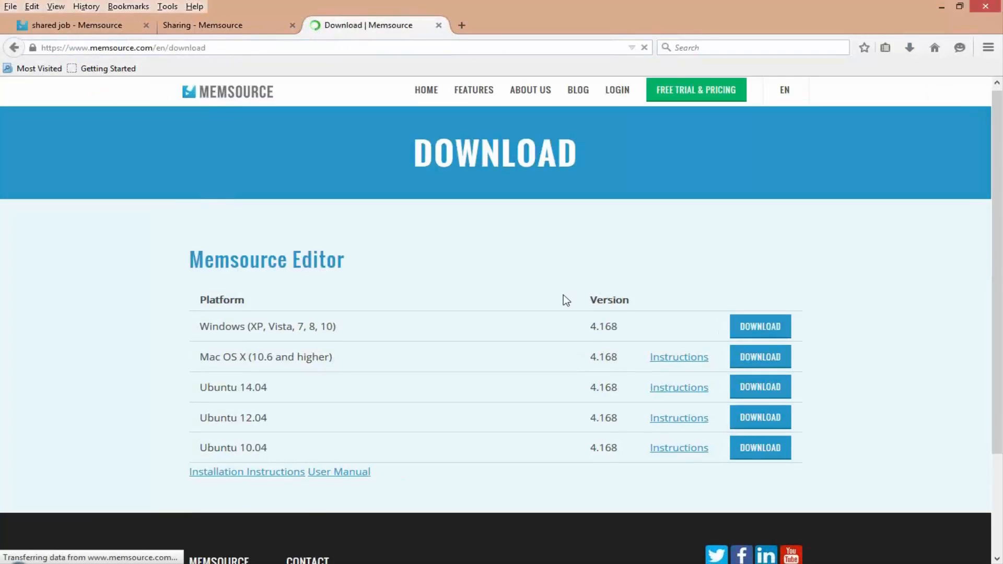
{"action": "left_click_drag", "start_coordinate": [196, 189], "coordinate": [386, 213]}
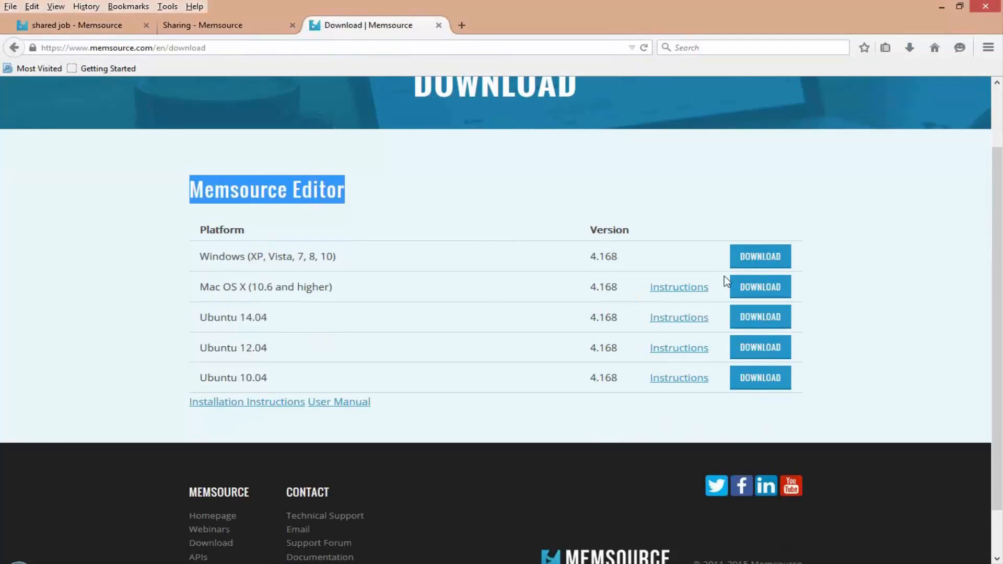
{"action": "left_click_drag", "start_coordinate": [210, 256], "coordinate": [246, 324]}
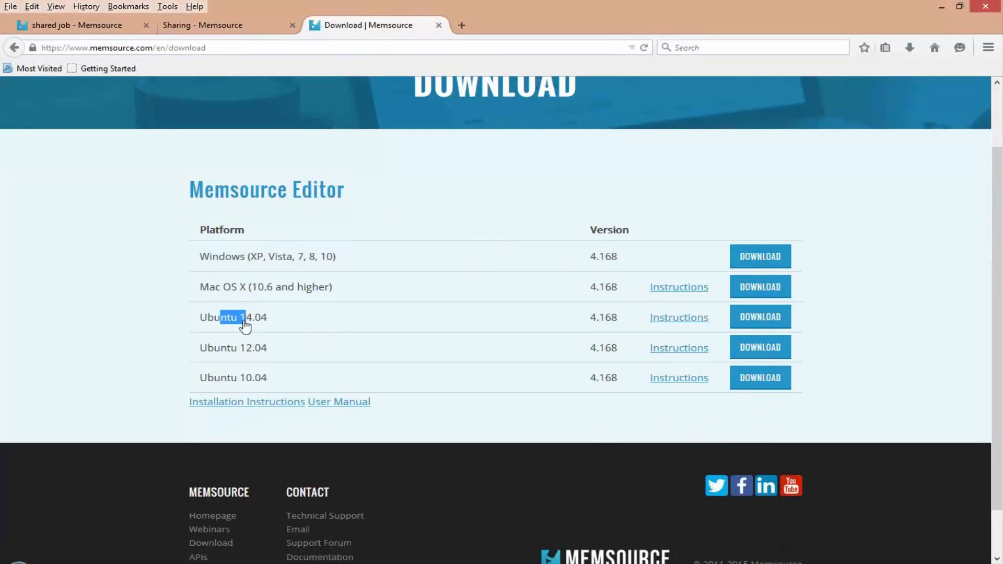
- Switch back to the desktop Memsource Editor and select the target of segment 4, "BBC - Earth - The truth about giant tortoises"
{"action": "left_click", "coordinate": [214, 51]}
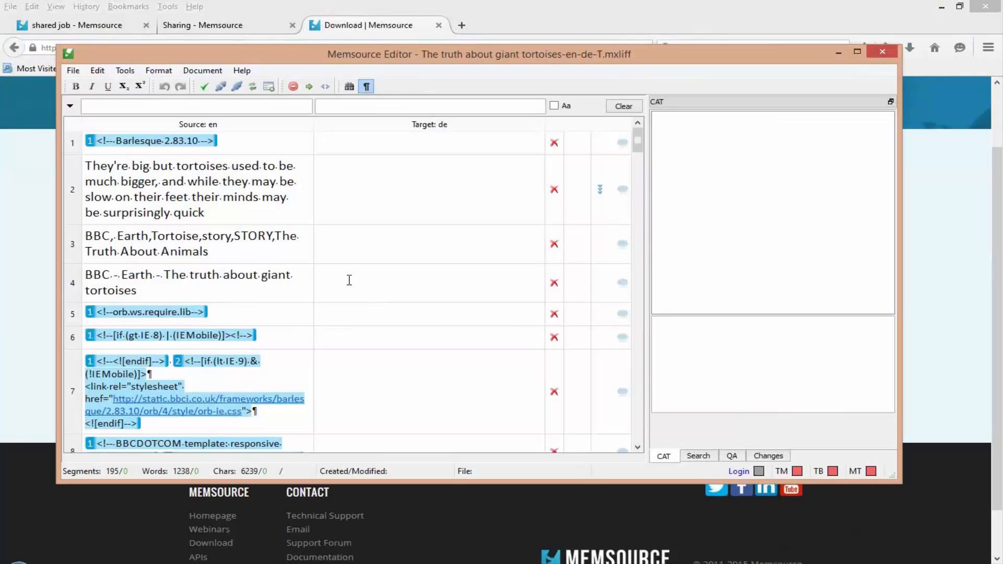
{"action": "left_click", "coordinate": [349, 280]}
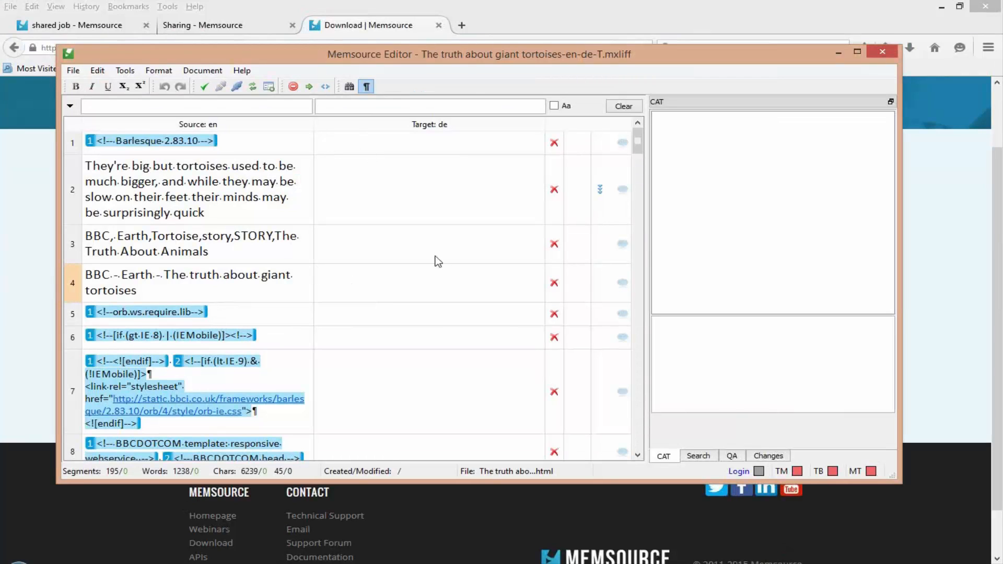
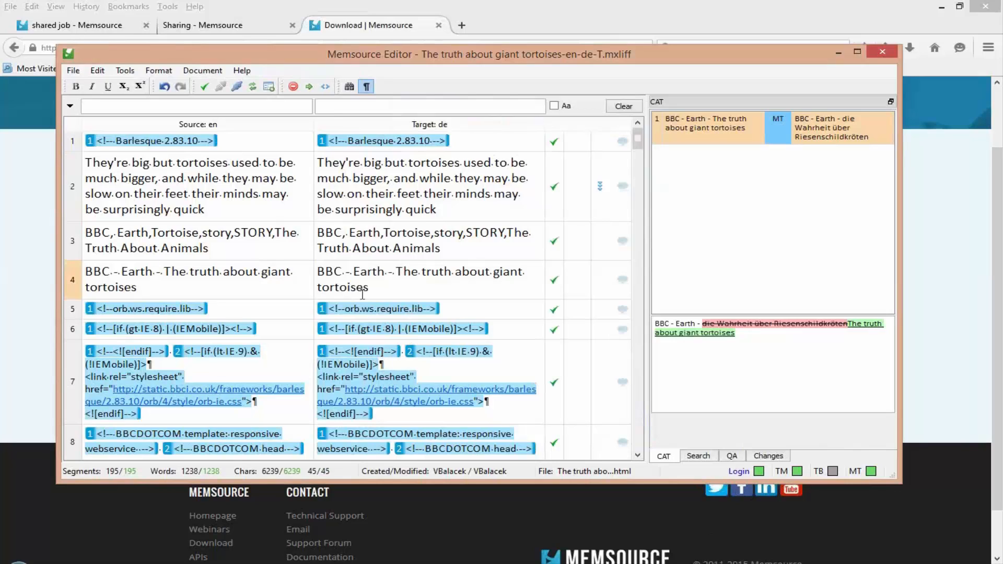
- Upload the edited giant tortoises document to the server and reload the shared job project page in the browser
{"action": "left_click", "coordinate": [202, 70]}
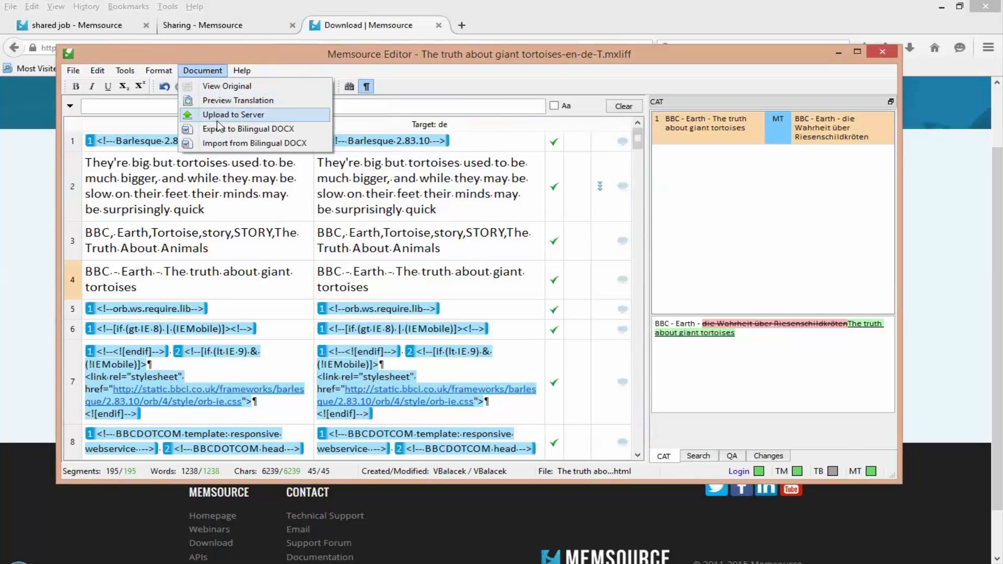
{"action": "left_click", "coordinate": [252, 117]}
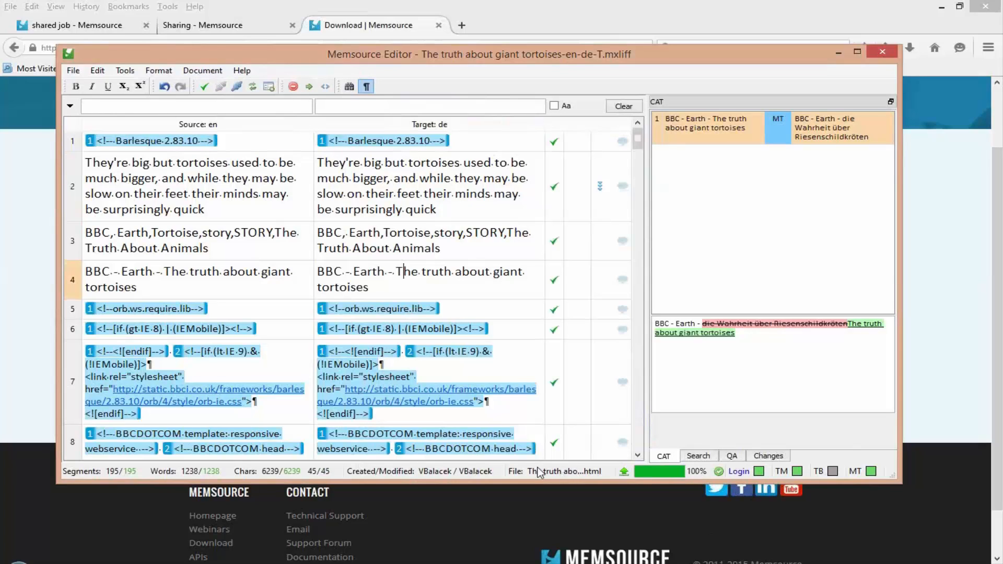
{"action": "key", "text": "ctrl+i"}
{"action": "left_click", "coordinate": [97, 27]}
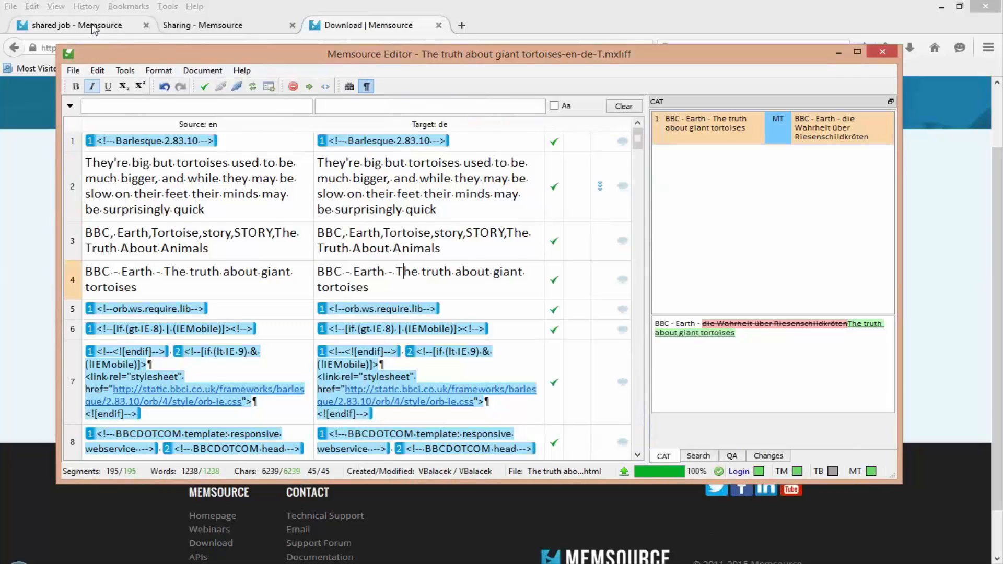
{"action": "key", "text": "F5"}
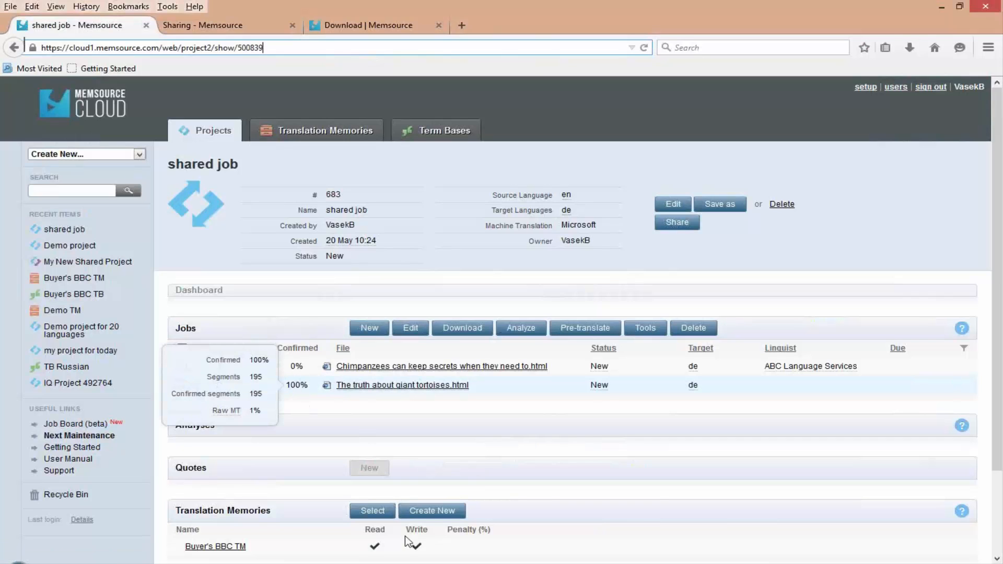
- Switch back to the desktop Memsource Editor and look through the segments of the giant tortoises document, ending near its beginning
{"action": "left_click", "coordinate": [183, 563]}
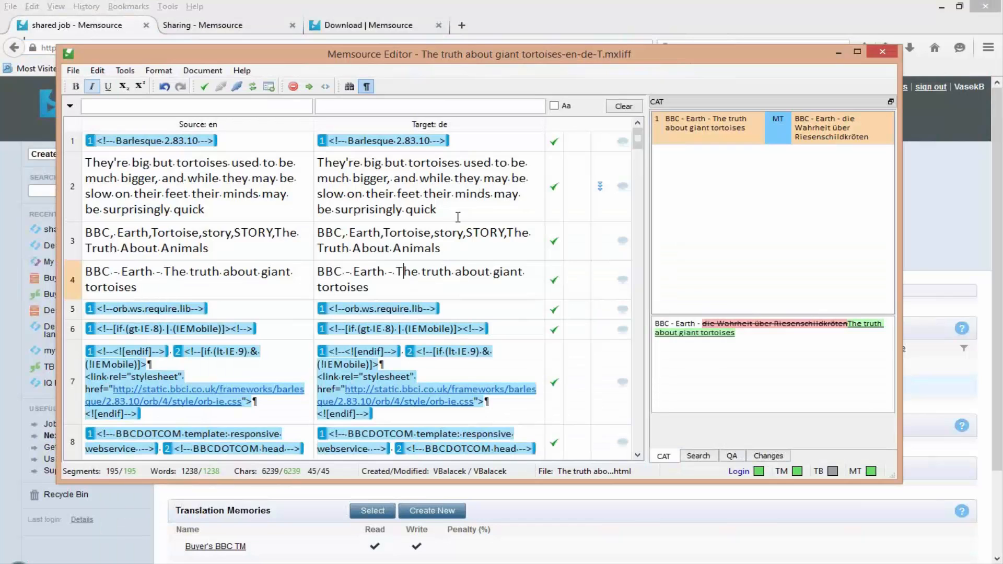
{"action": "scroll", "coordinate": [636, 192], "scroll_direction": "down", "scroll_amount": 3}
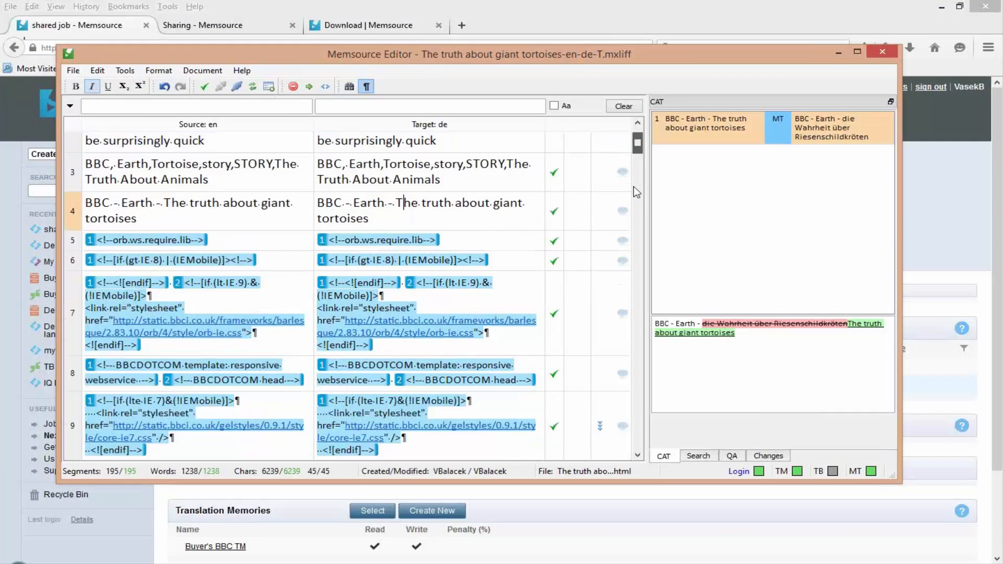
{"action": "left_click_drag", "start_coordinate": [633, 187], "coordinate": [640, 380]}
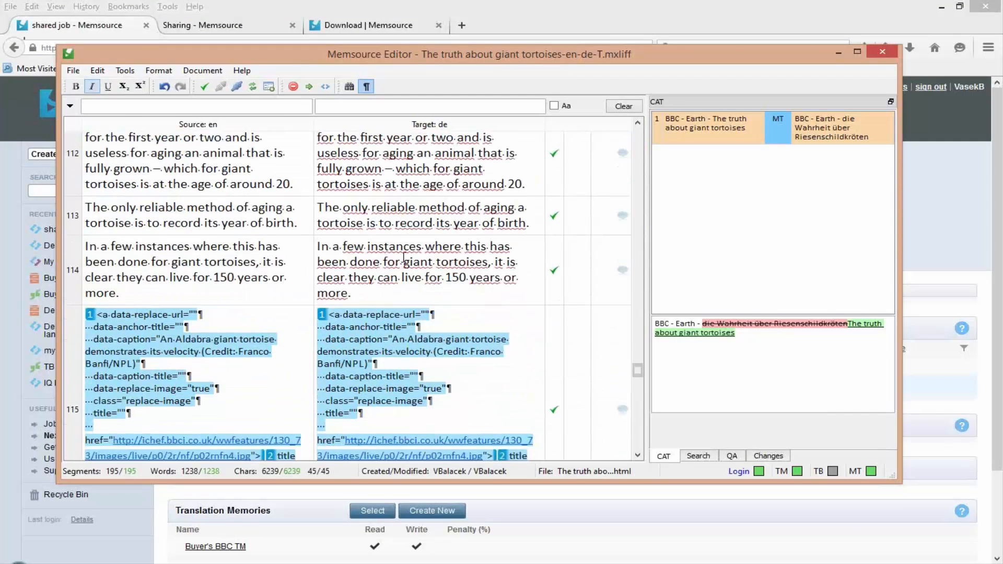
{"action": "scroll", "coordinate": [397, 237], "scroll_direction": "up", "scroll_amount": 10}
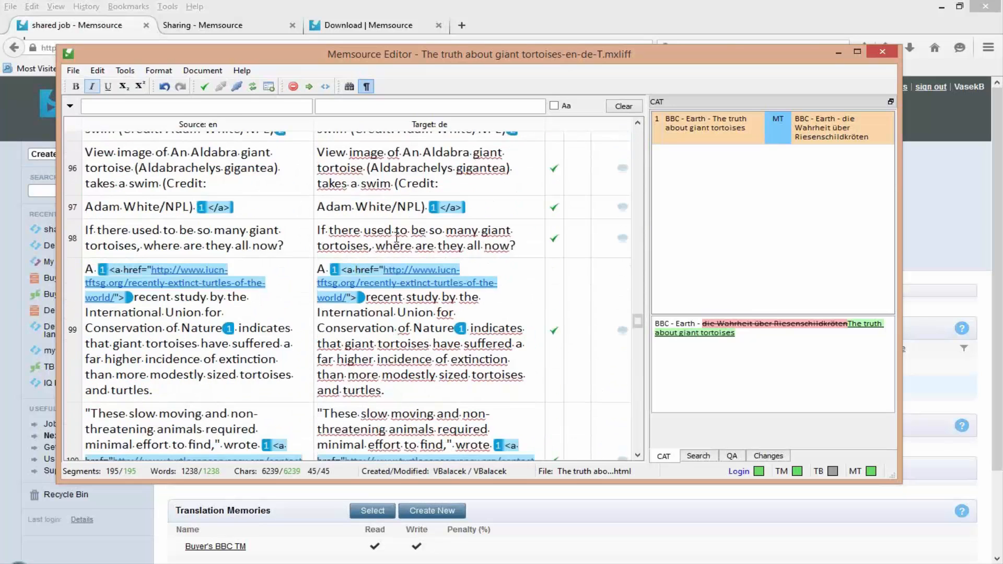
{"action": "scroll", "coordinate": [396, 237], "scroll_direction": "up", "scroll_amount": 6}
{"action": "left_click_drag", "start_coordinate": [638, 294], "coordinate": [633, 137]}
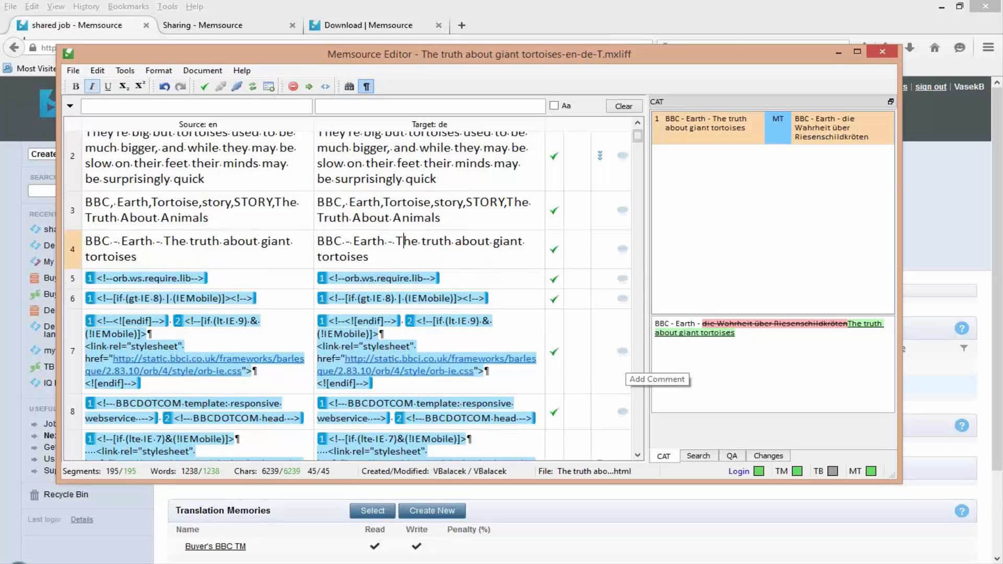
- Delete characters from the account password in the editor's login preferences, confirm, and select the target of segment 2
{"action": "left_click", "coordinate": [737, 471]}
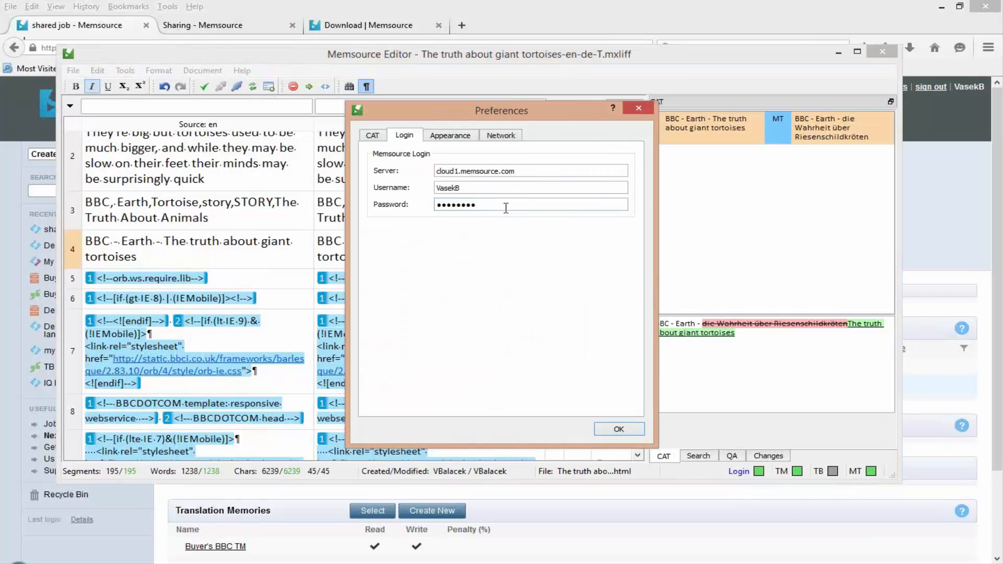
{"action": "key", "text": "BackSpace"}
{"action": "key", "text": "BackSpace"}
{"action": "key", "text": "BackSpace"}
{"action": "key", "text": "BackSpace"}
{"action": "key", "text": "BackSpace"}
{"action": "key", "text": "Return"}
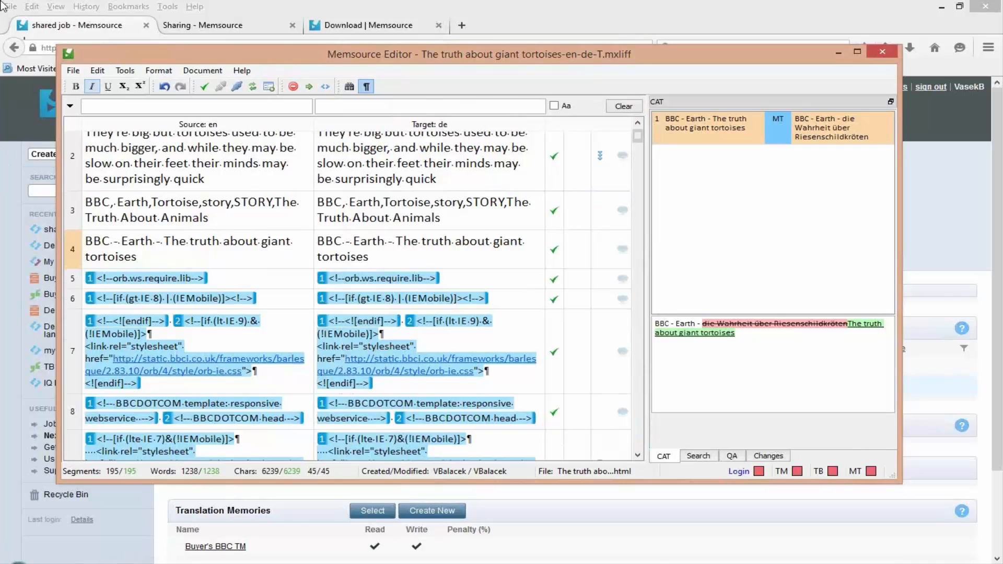
{"action": "left_click", "coordinate": [478, 164]}
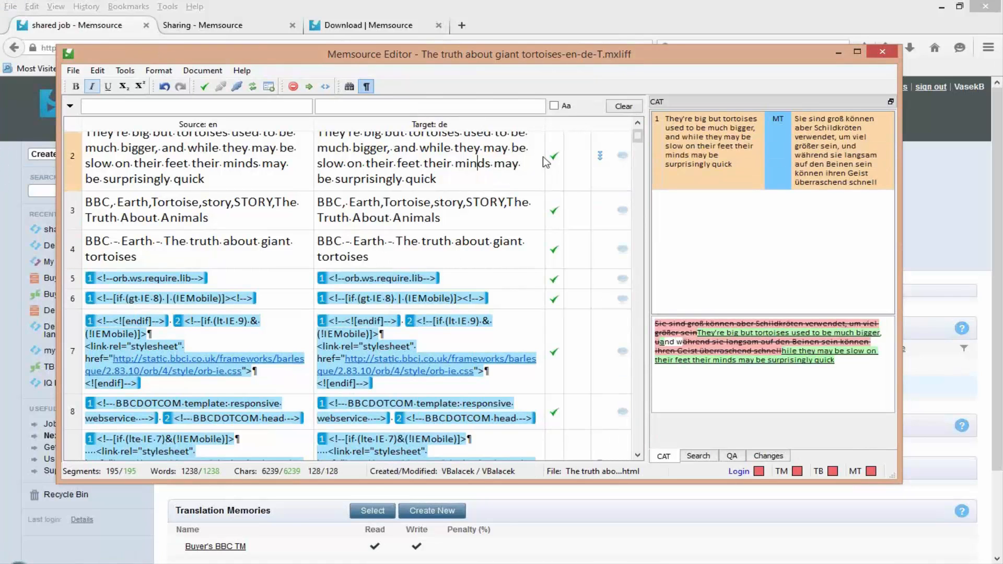
- Minimize the desktop editor, select only the Chimpanzees job in the shared job project and view its download formats
{"action": "left_click", "coordinate": [838, 52]}
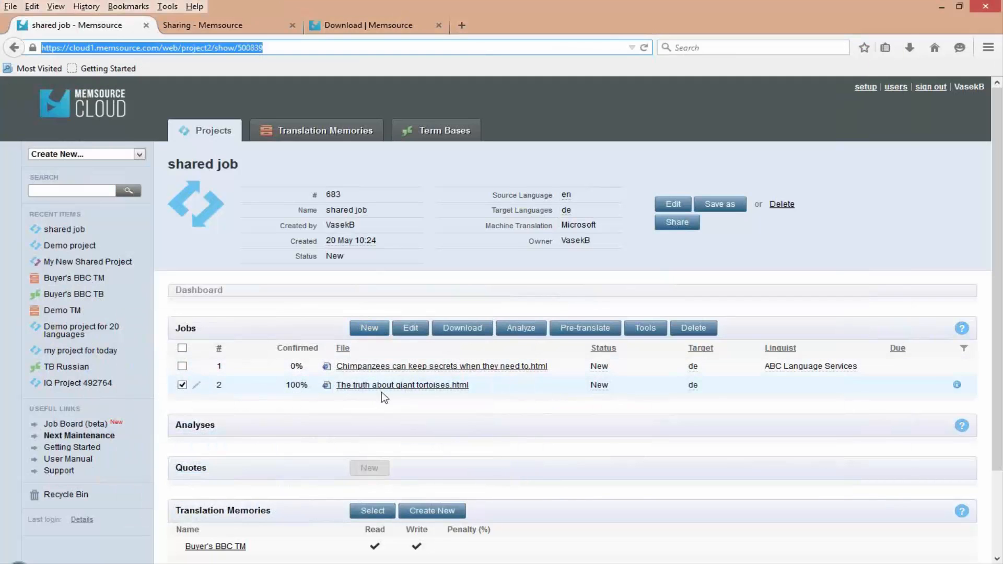
{"action": "scroll", "coordinate": [574, 418], "scroll_direction": "down", "scroll_amount": 3}
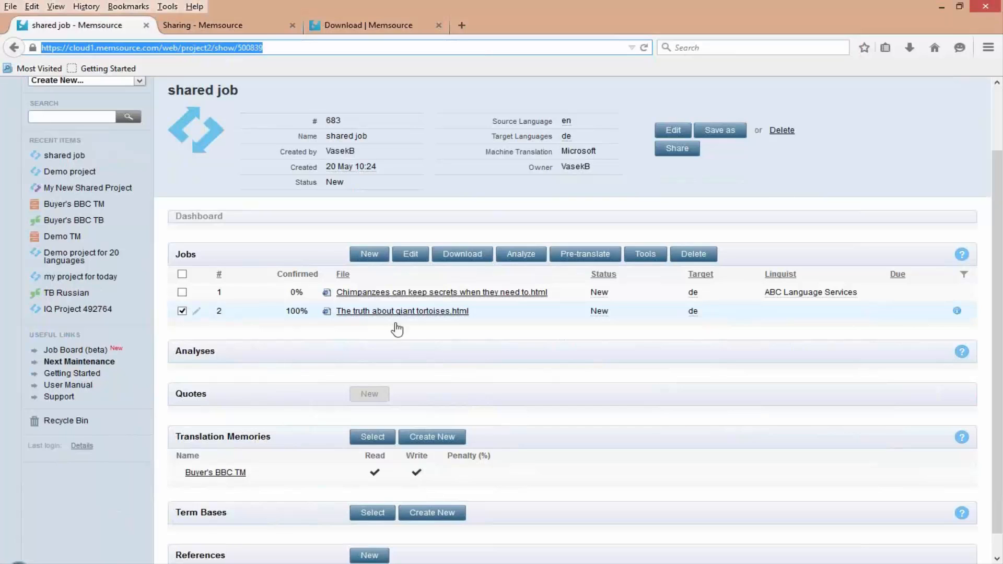
{"action": "left_click", "coordinate": [184, 312]}
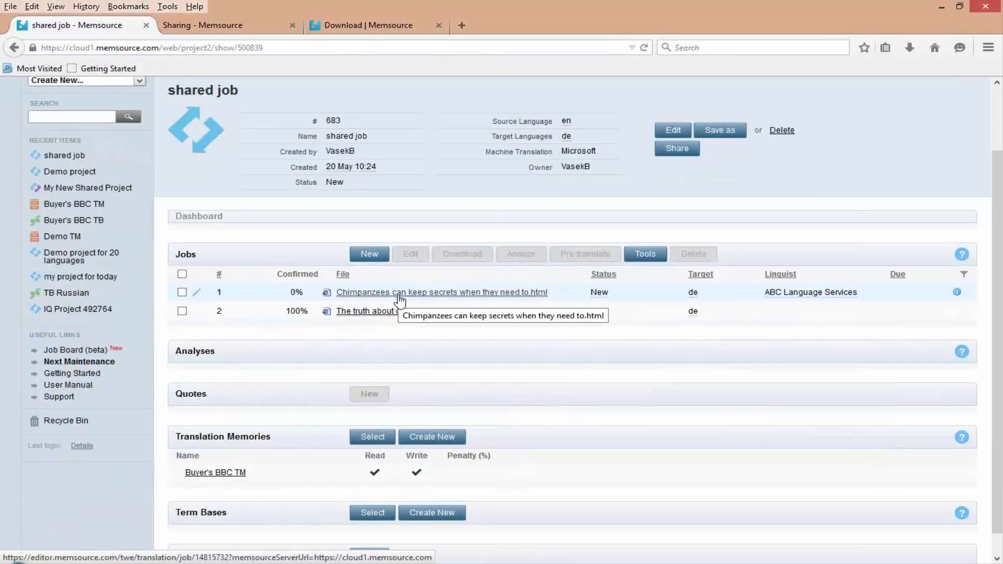
{"action": "left_click", "coordinate": [182, 292]}
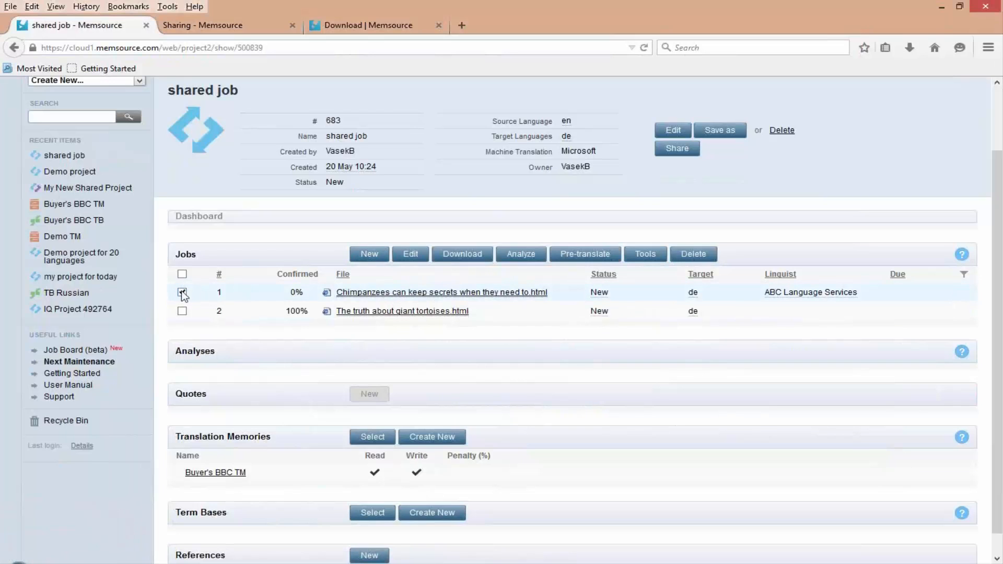
{"action": "left_click", "coordinate": [458, 260]}
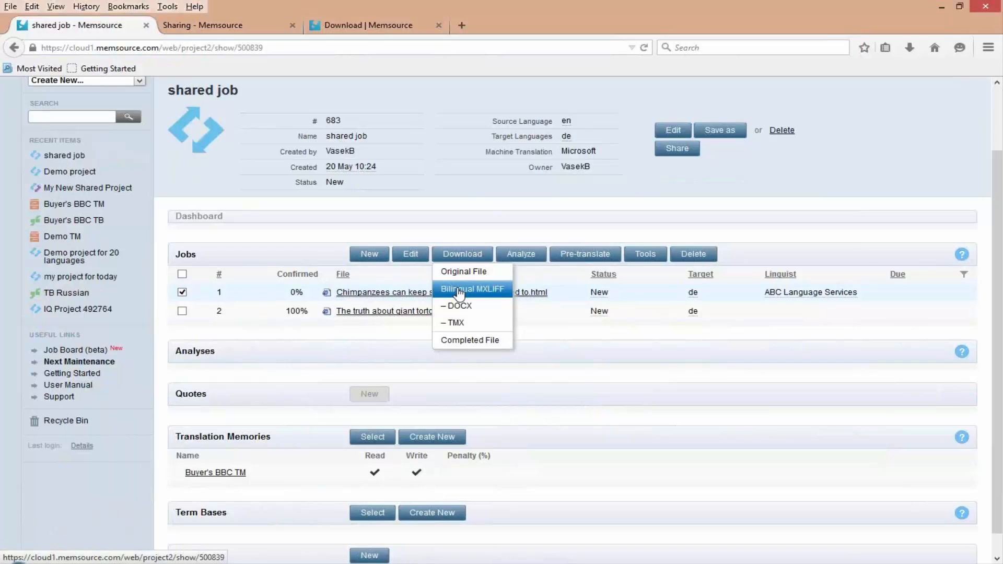
{"action": "left_click", "coordinate": [563, 334]}
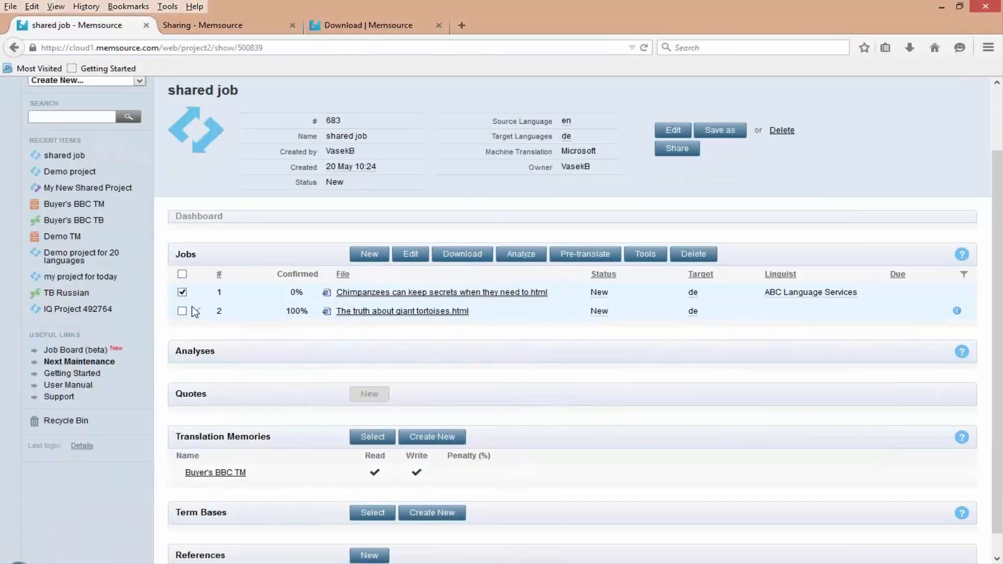
- Add the giant tortoises job to the selection and view the bilingual MXLIFF download options, including Join files, without downloading
{"action": "left_click", "coordinate": [184, 310]}
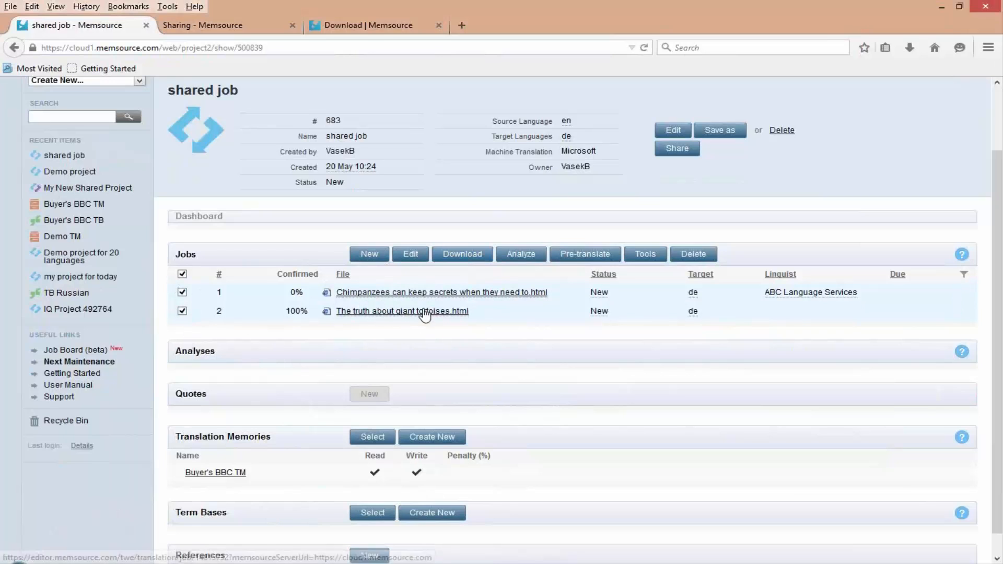
{"action": "left_click", "coordinate": [463, 258]}
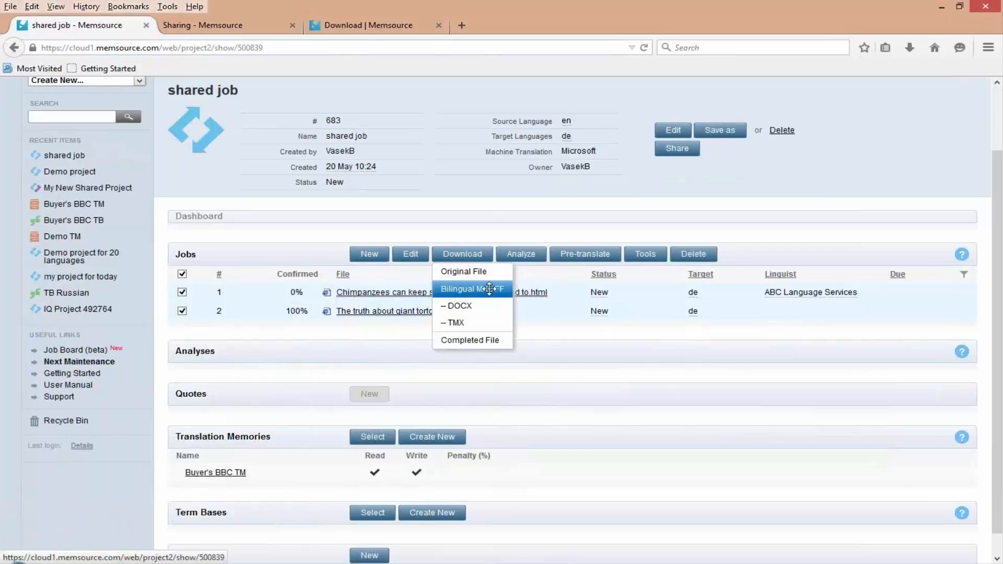
{"action": "left_click", "coordinate": [485, 291]}
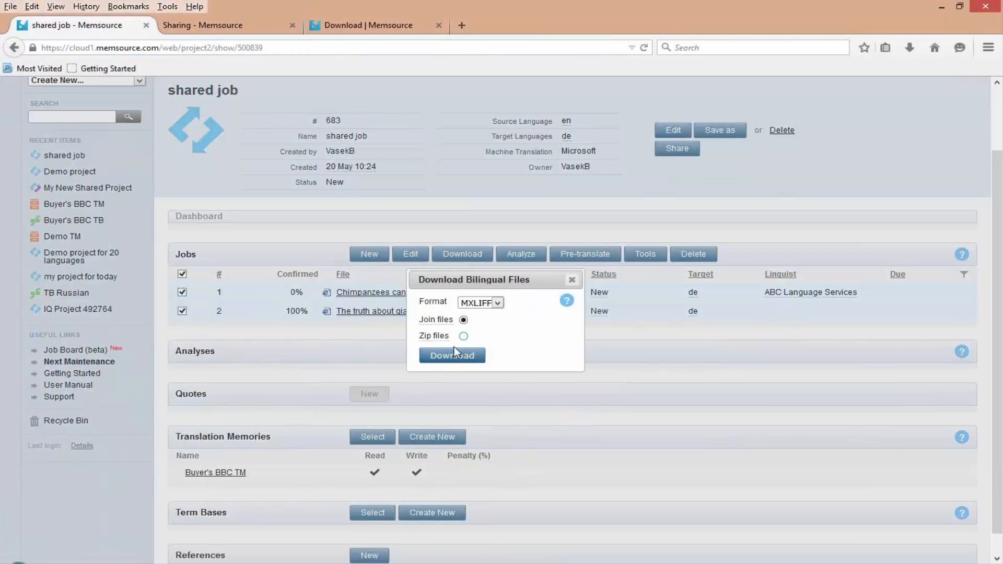
{"action": "left_click_drag", "start_coordinate": [423, 320], "coordinate": [448, 324]}
{"action": "left_click", "coordinate": [572, 280]}
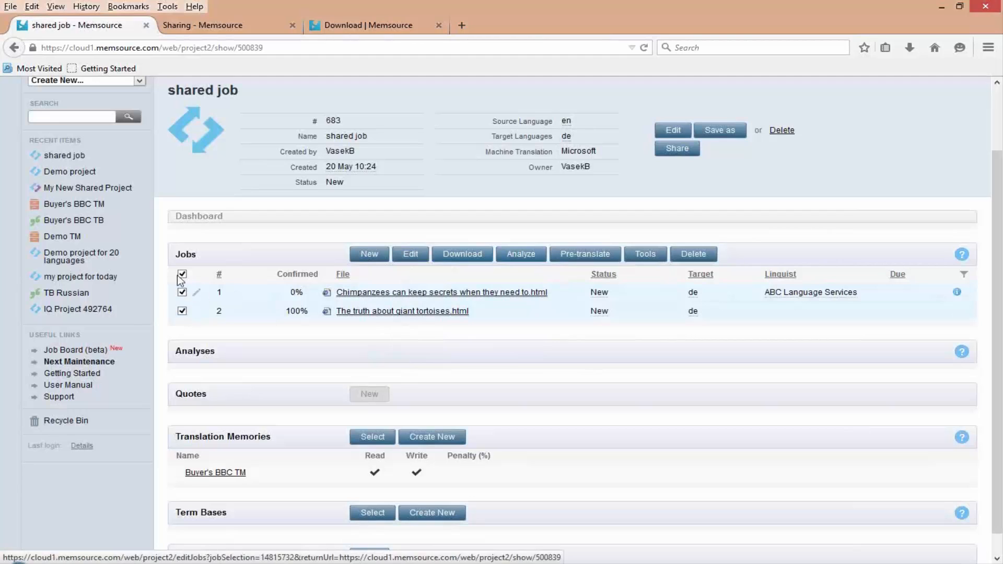
- Open both selected jobs as one joined document in the Memsource Web Editor and examine where one file's segments follow the other's
{"action": "left_click", "coordinate": [385, 297]}
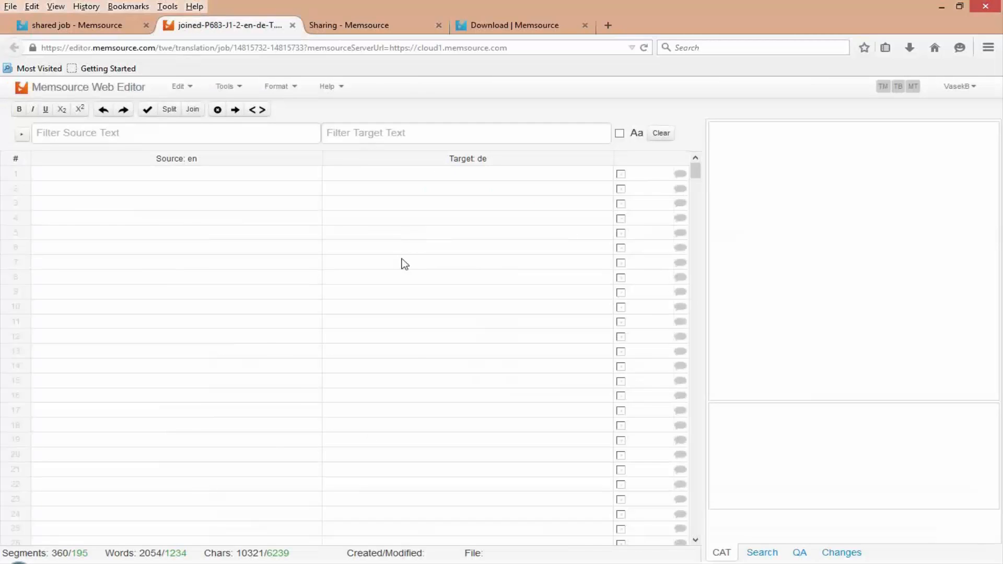
{"action": "scroll", "coordinate": [416, 346], "scroll_direction": "down", "scroll_amount": 15}
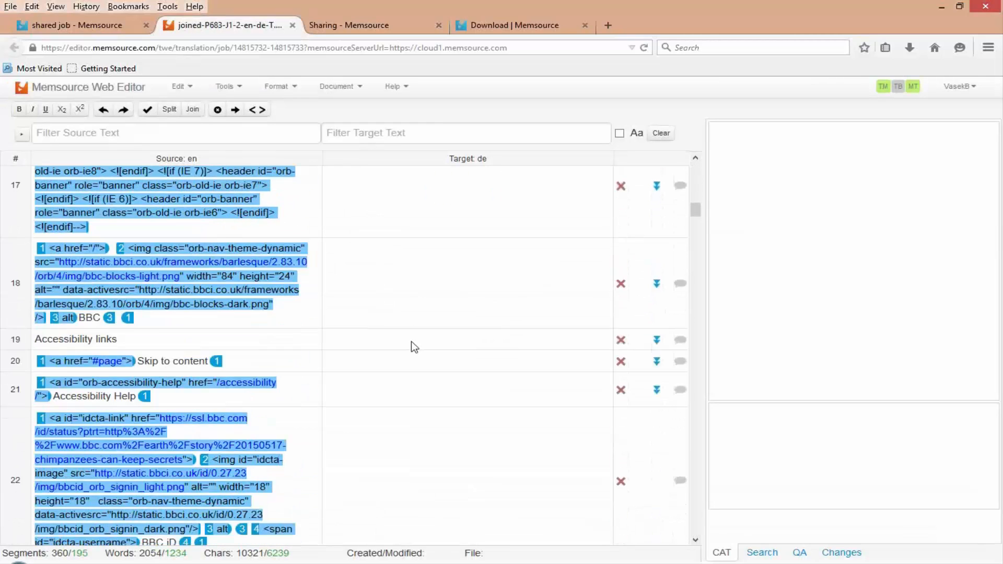
{"action": "scroll", "coordinate": [414, 348], "scroll_direction": "down", "scroll_amount": 6}
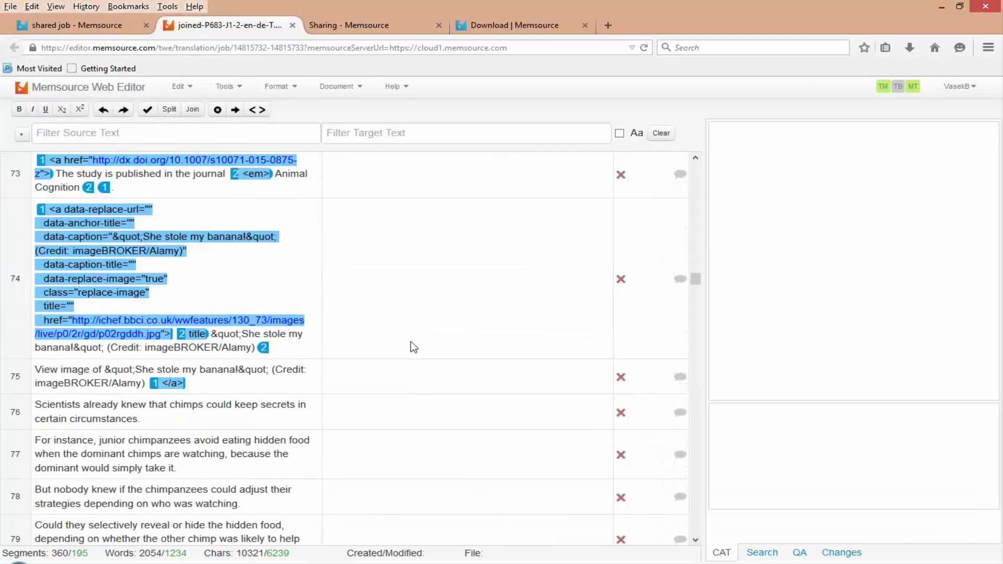
{"action": "scroll", "coordinate": [414, 347], "scroll_direction": "down", "scroll_amount": 10}
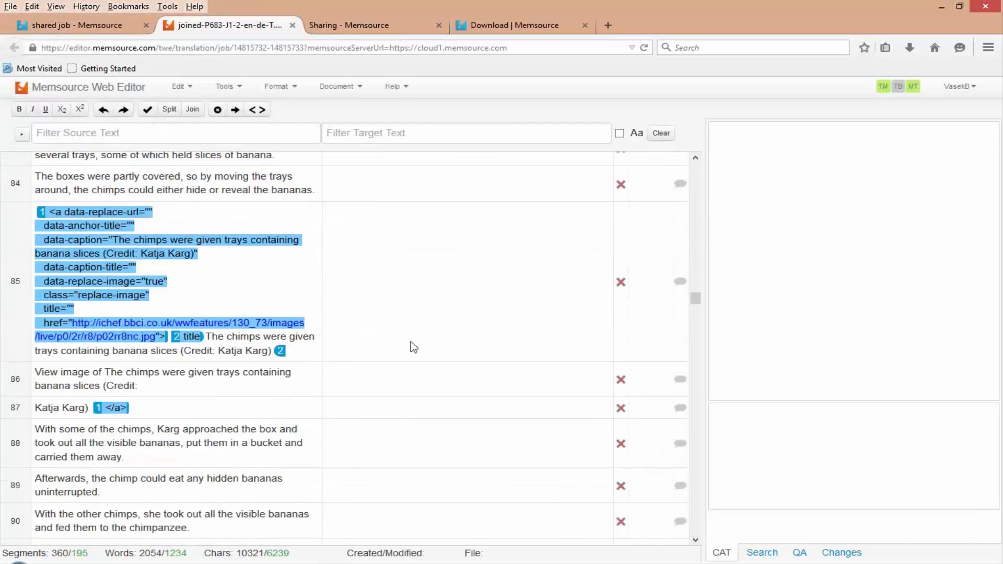
{"action": "scroll", "coordinate": [414, 347], "scroll_direction": "down", "scroll_amount": 10}
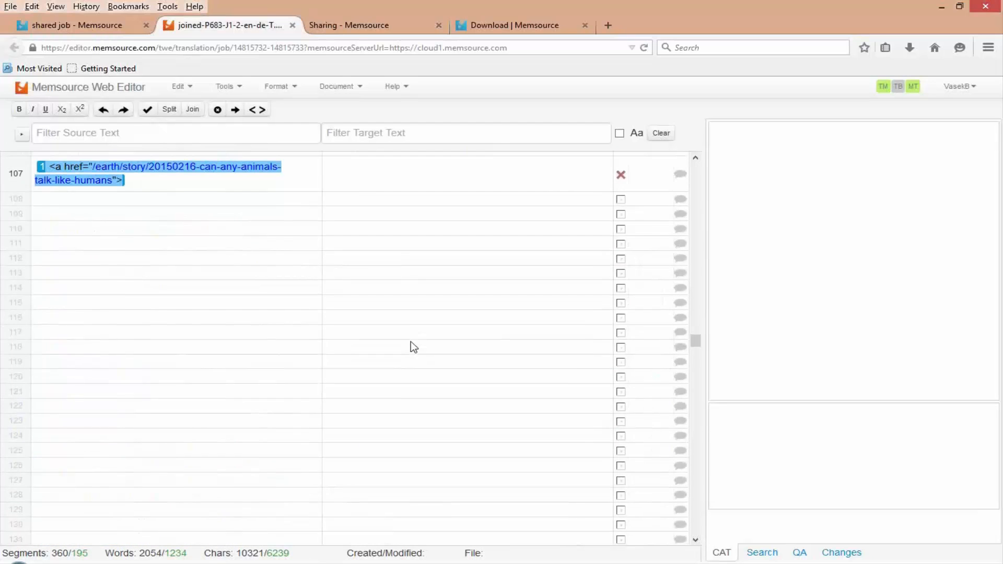
{"action": "scroll", "coordinate": [414, 347], "scroll_direction": "down", "scroll_amount": 10}
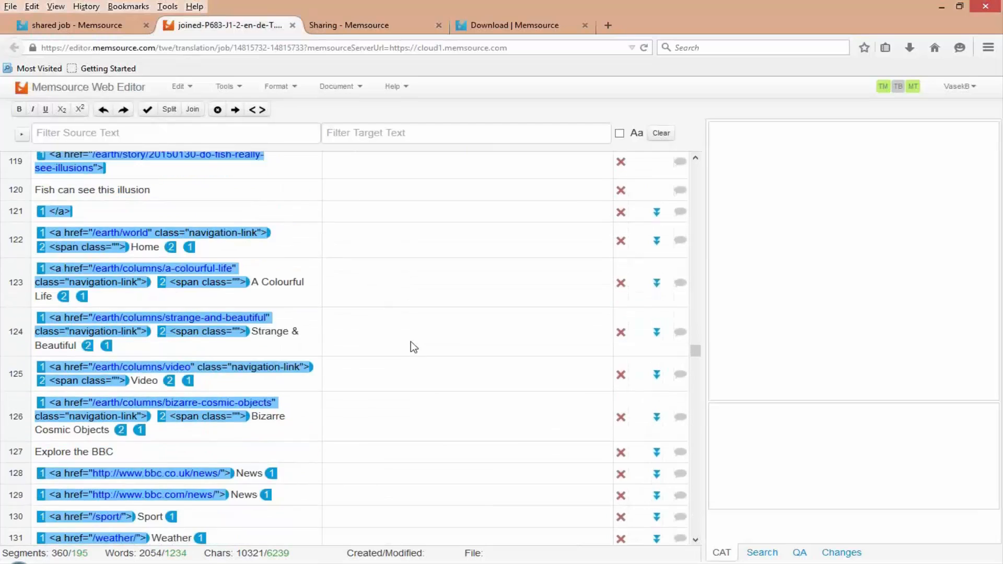
{"action": "scroll", "coordinate": [413, 348], "scroll_direction": "down", "scroll_amount": 10}
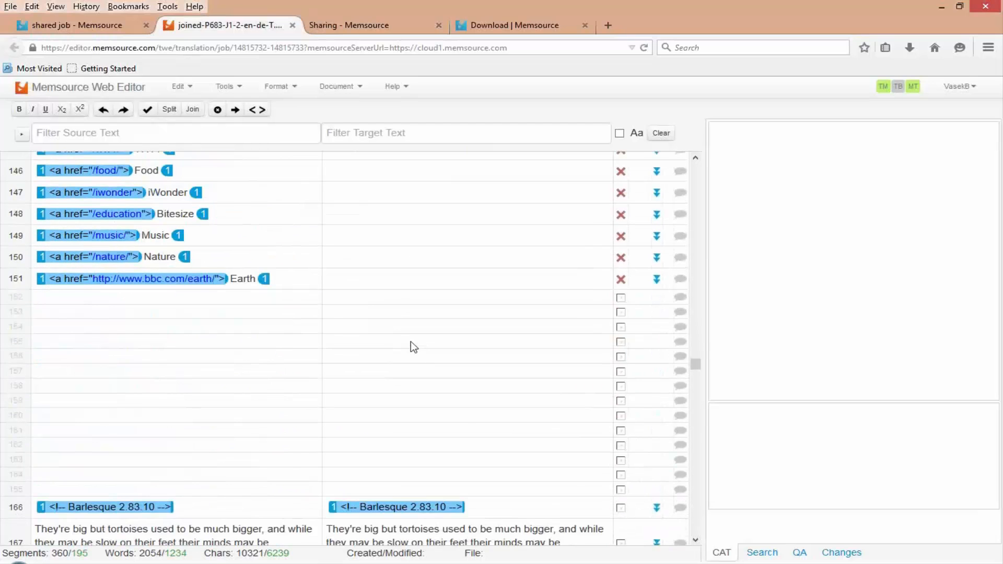
{"action": "scroll", "coordinate": [410, 341], "scroll_direction": "down", "scroll_amount": 5}
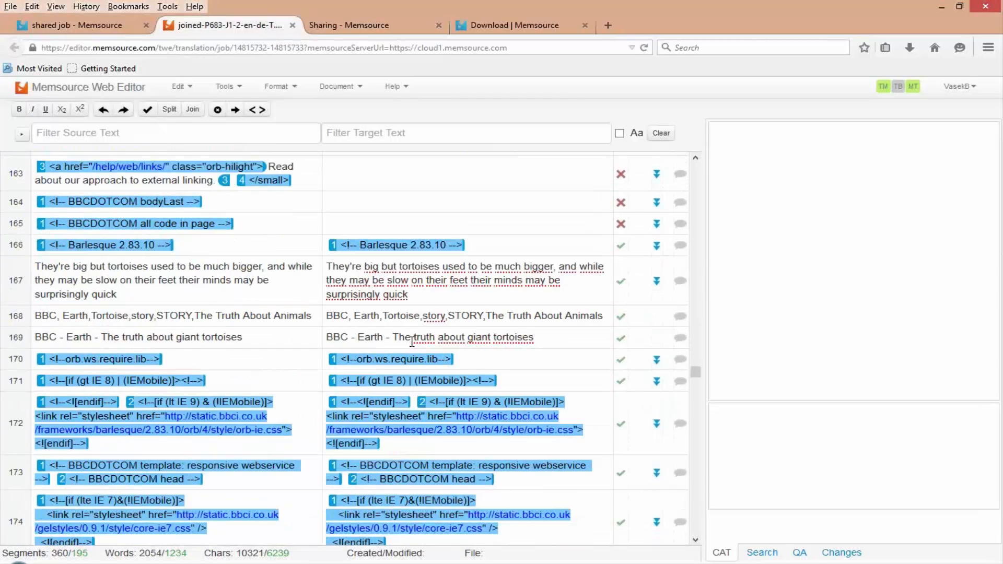
{"action": "scroll", "coordinate": [411, 341], "scroll_direction": "down", "scroll_amount": 6}
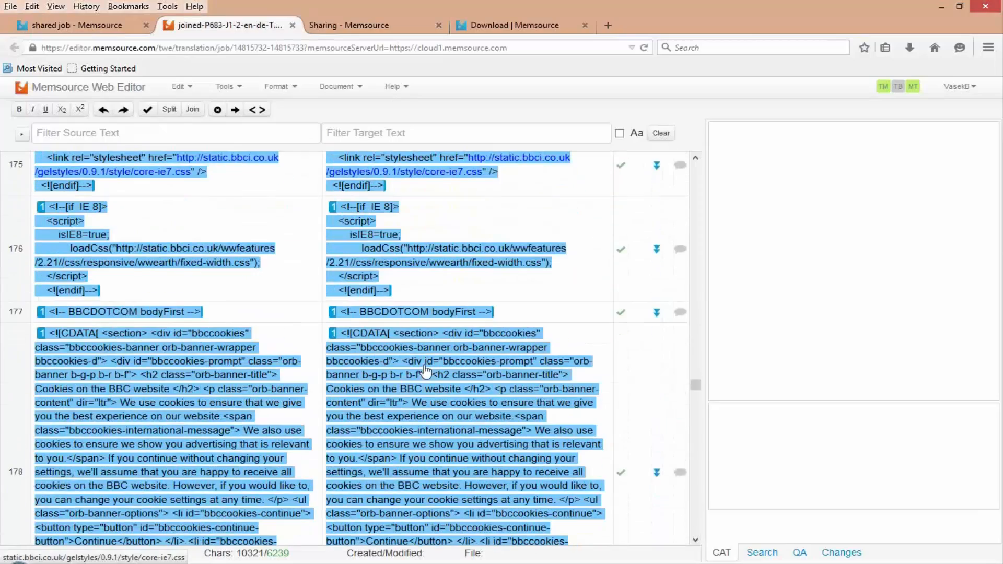
{"action": "scroll", "coordinate": [491, 454], "scroll_direction": "down", "scroll_amount": 6}
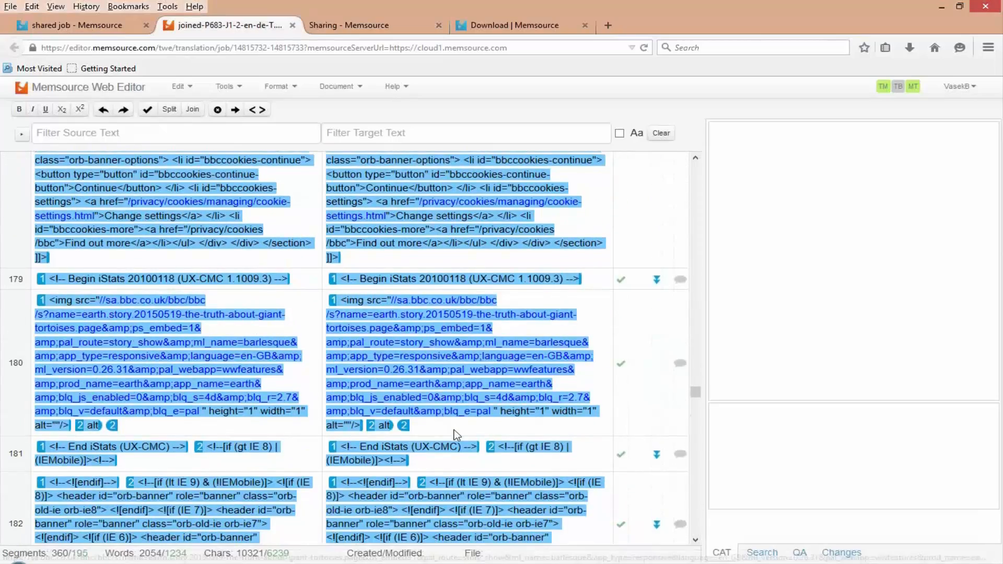
{"action": "scroll", "coordinate": [449, 434], "scroll_direction": "down", "scroll_amount": 8}
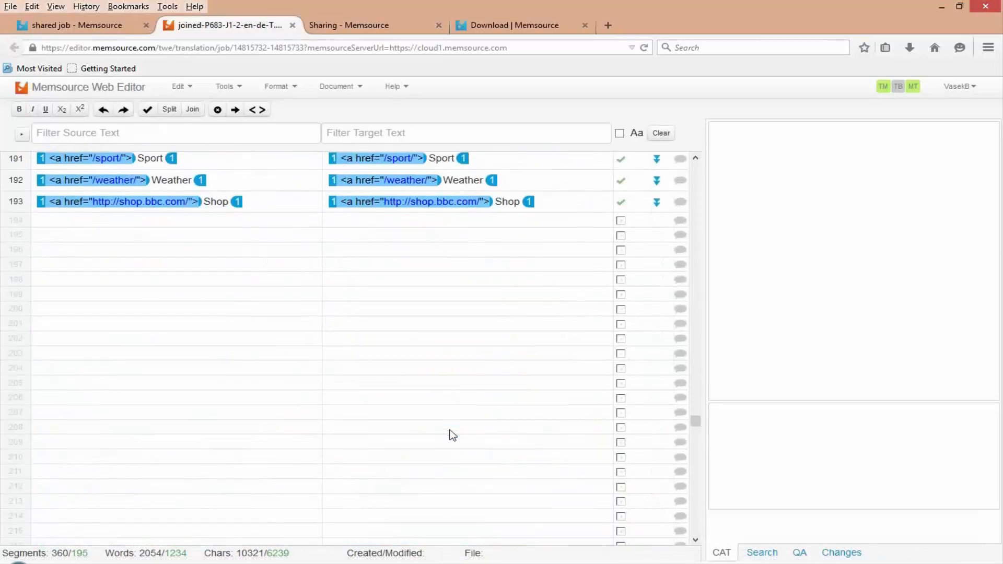
- Close the joined document and clear the selection of both jobs in the shared job project
{"action": "left_click", "coordinate": [292, 25]}
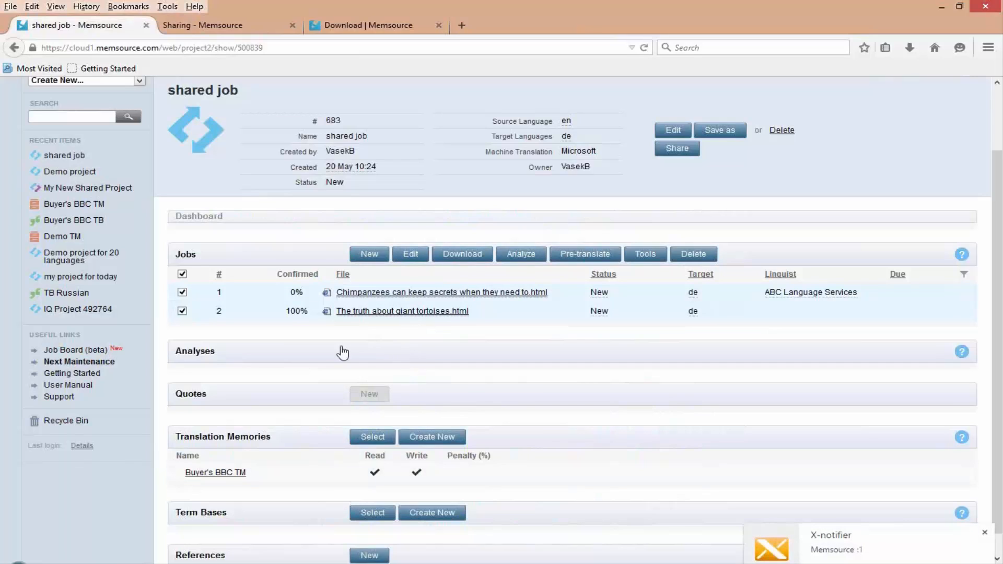
{"action": "left_click", "coordinate": [182, 274]}
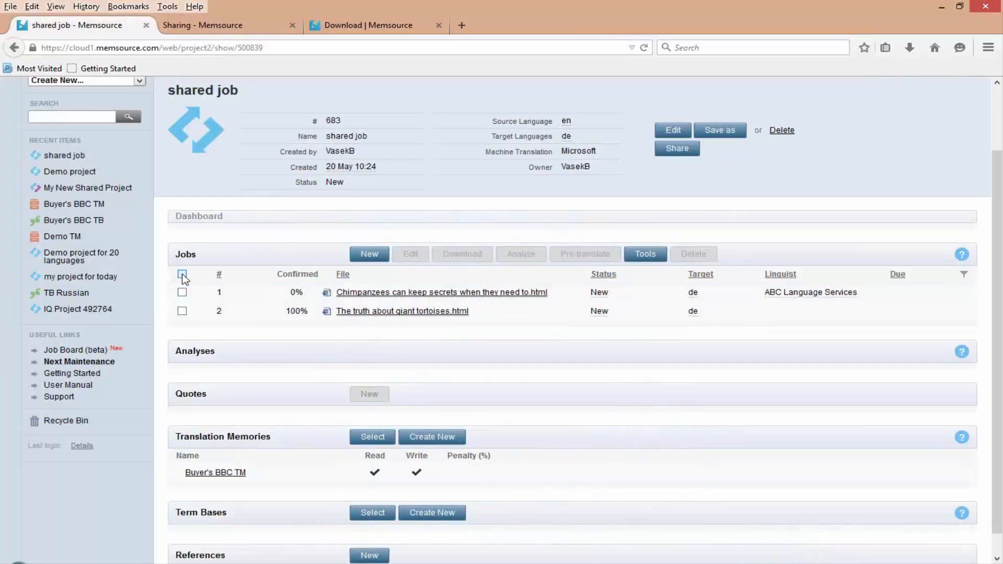
- Select both jobs in the shared job project and view their download formats
{"action": "left_click", "coordinate": [182, 274]}
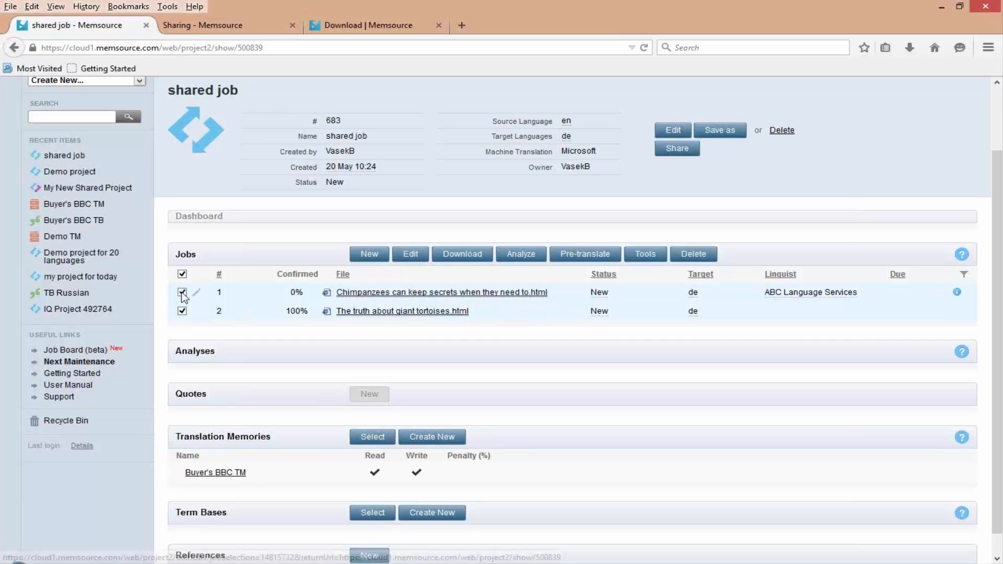
{"action": "left_click", "coordinate": [466, 255]}
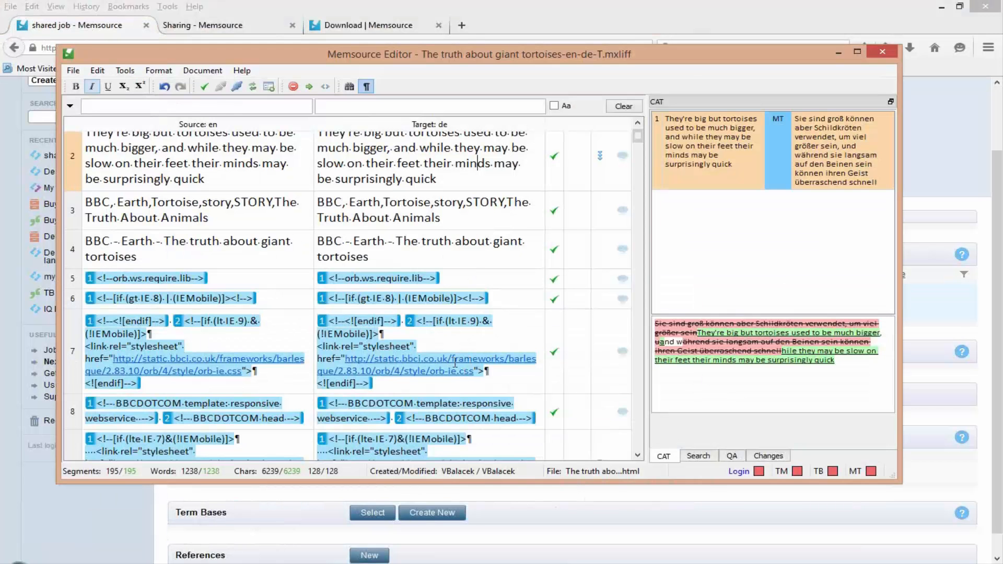
- Append "edit" to segment 4's German target in the giant tortoises file in the desktop editor and minimize the editor
{"action": "left_click", "coordinate": [379, 257]}
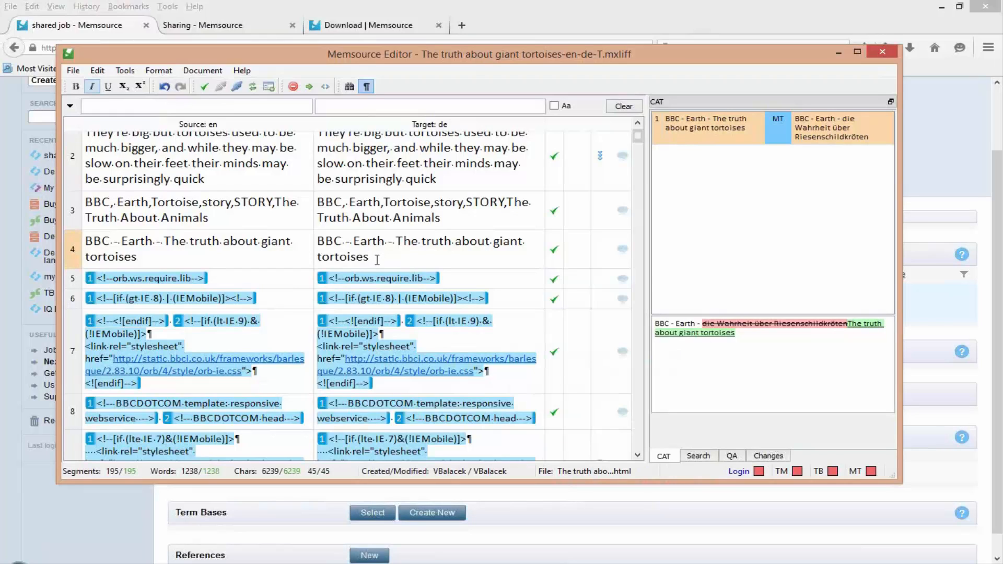
{"action": "type", "text": "edi"}
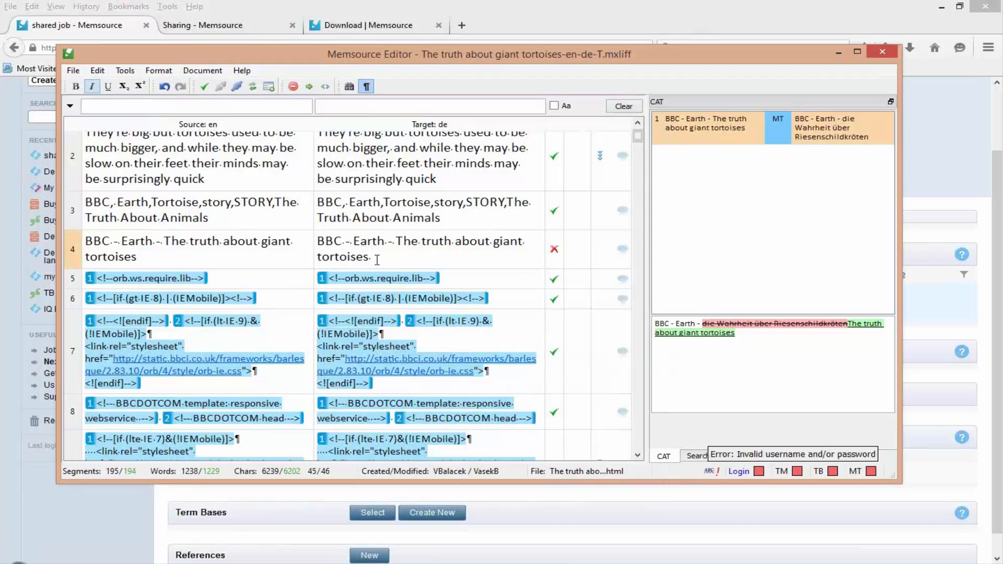
{"action": "type", "text": "t"}
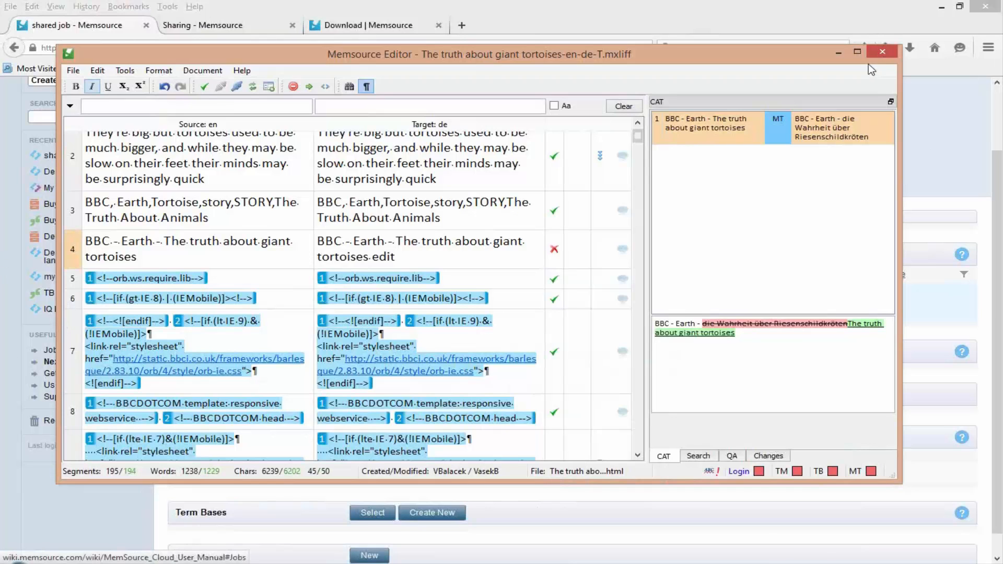
{"action": "left_click", "coordinate": [838, 53]}
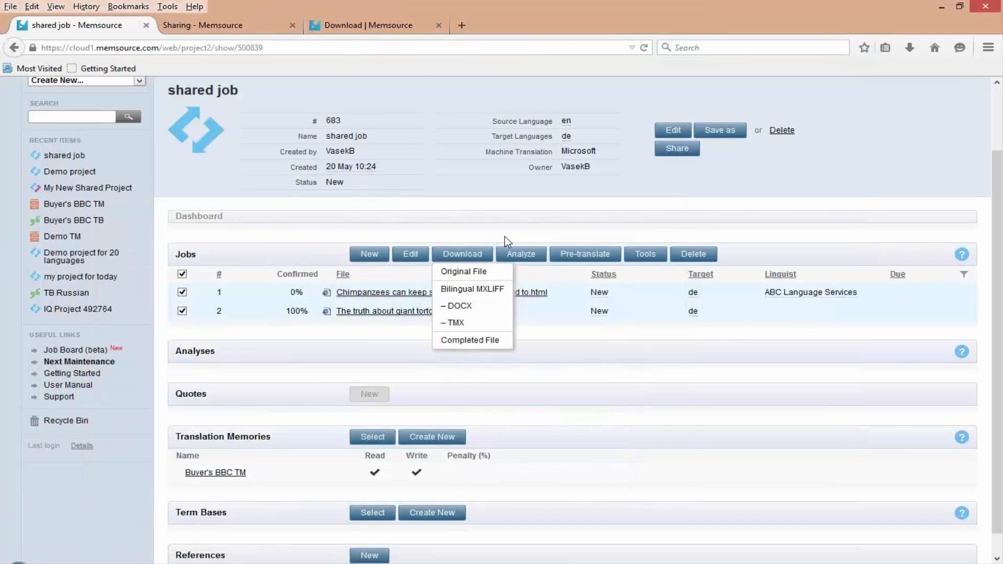
- Leave the shared job project for the Memsource Cloud sign-in page and highlight the next scheduled maintenance notice
{"action": "scroll", "coordinate": [504, 236], "scroll_direction": "up", "scroll_amount": 2}
{"action": "left_click", "coordinate": [896, 87]}
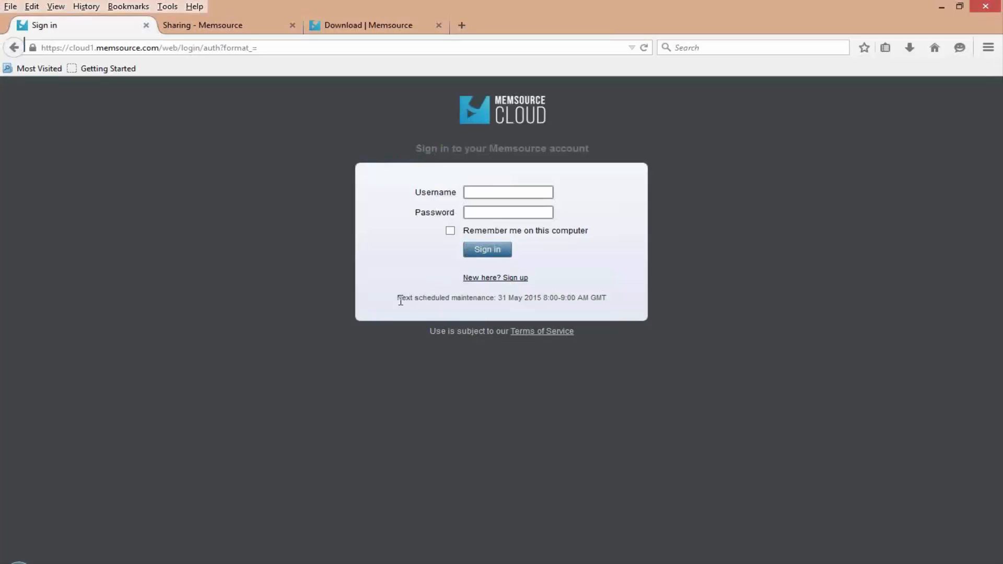
{"action": "left_click_drag", "start_coordinate": [401, 300], "coordinate": [608, 298]}
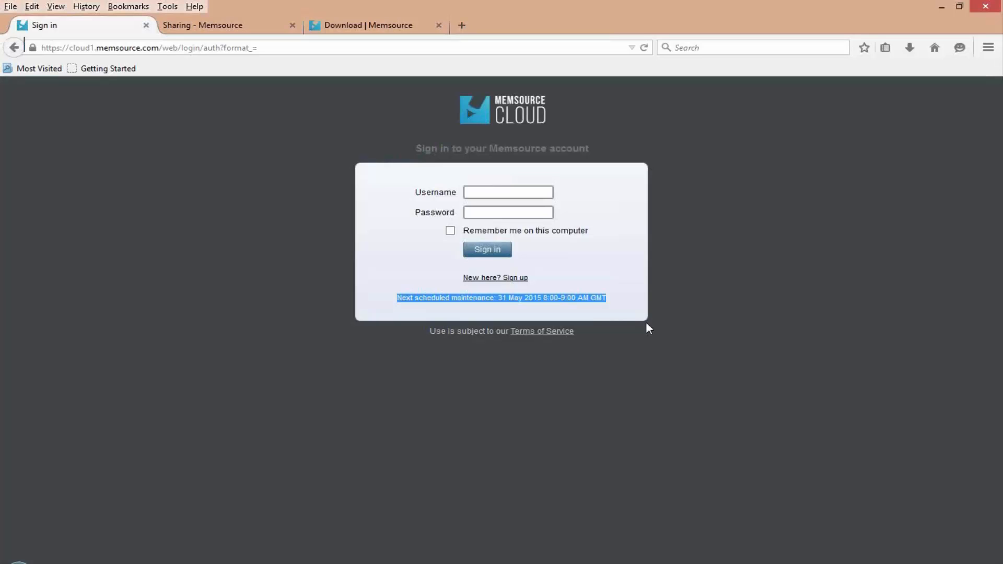
{"action": "left_click", "coordinate": [568, 294]}
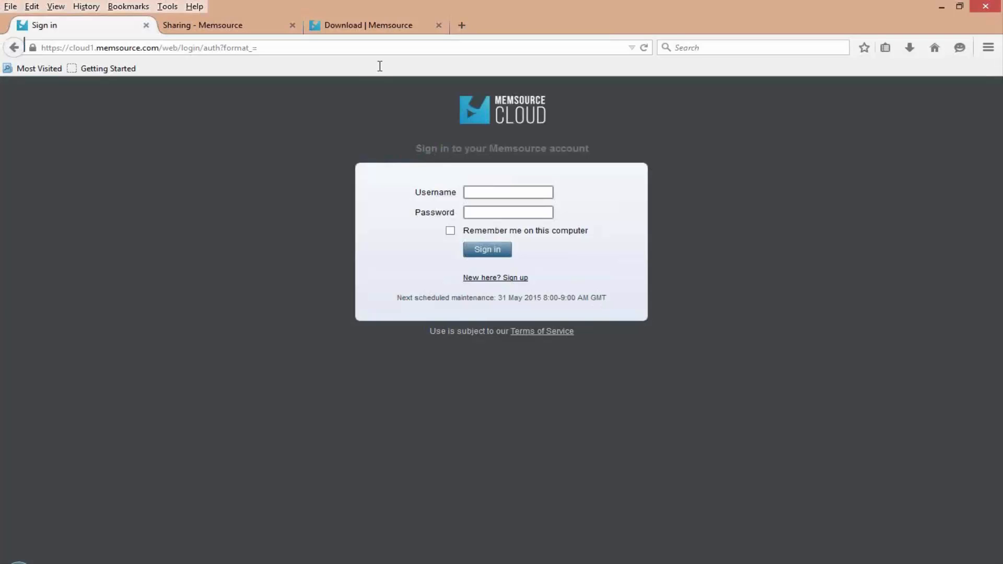
- Sign in to Memsource Cloud with the buyer account's saved username and password
{"action": "left_click", "coordinate": [484, 192]}
{"action": "type", "text": "va"}
{"action": "key", "text": "Down"}
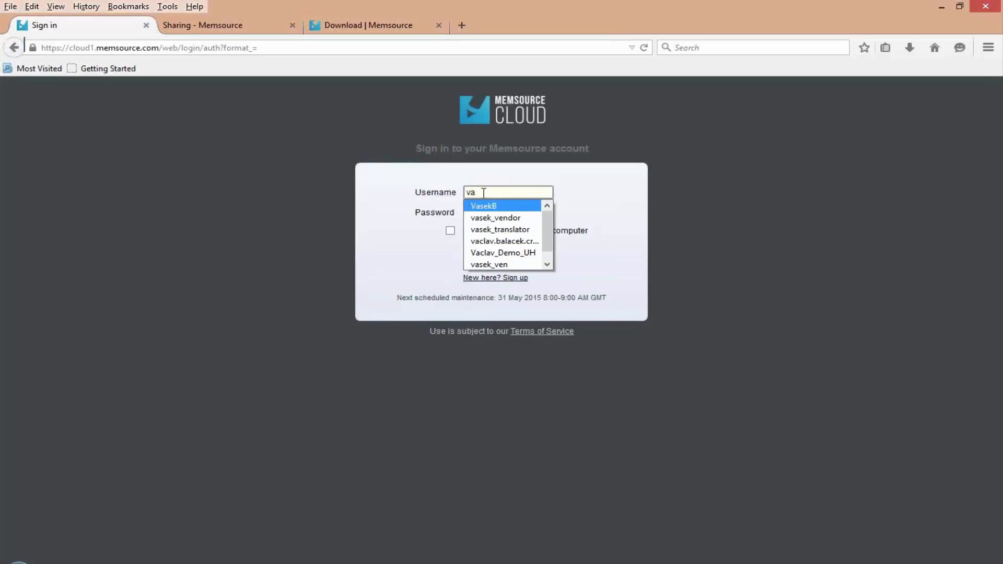
{"action": "key", "text": "Return"}
{"action": "key", "text": "Return"}
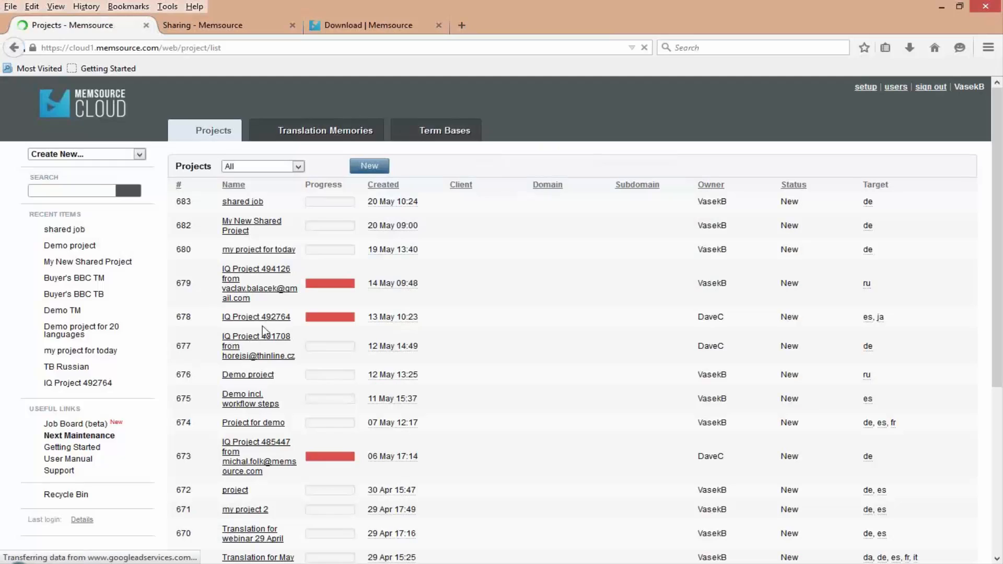
- Open the shared job project, select both jobs and bring them up for editing together
{"action": "left_click", "coordinate": [250, 203]}
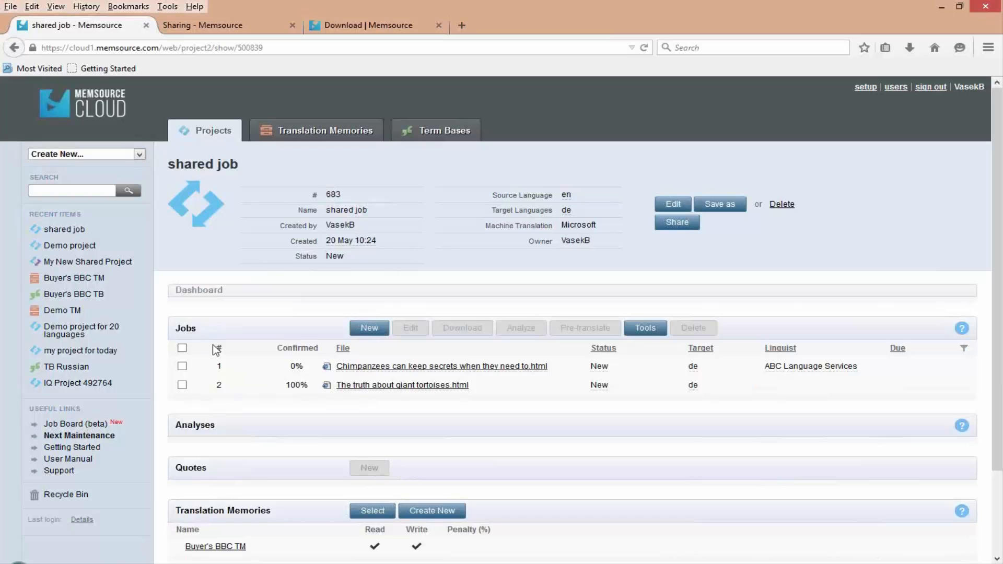
{"action": "left_click", "coordinate": [182, 347]}
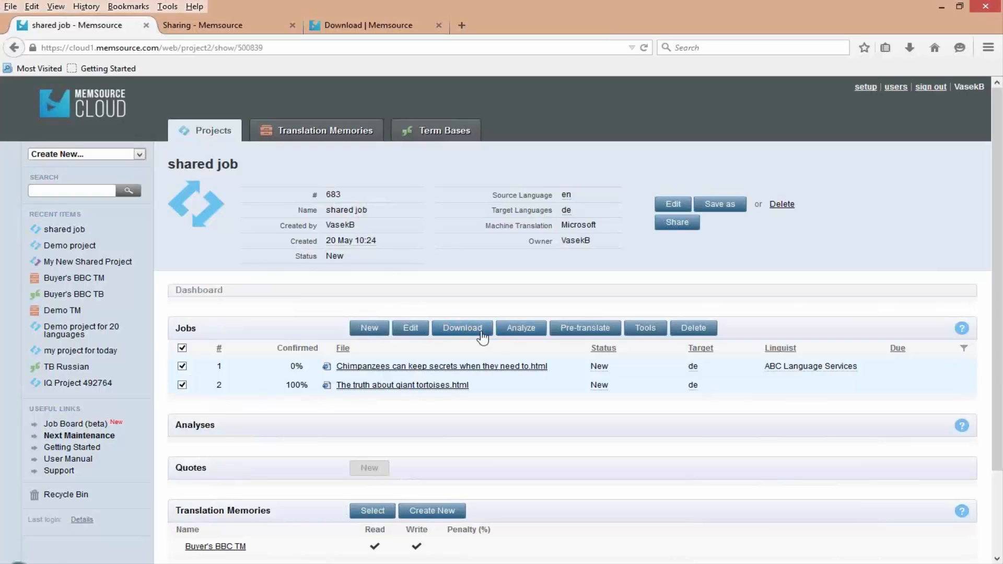
{"action": "left_click", "coordinate": [420, 333]}
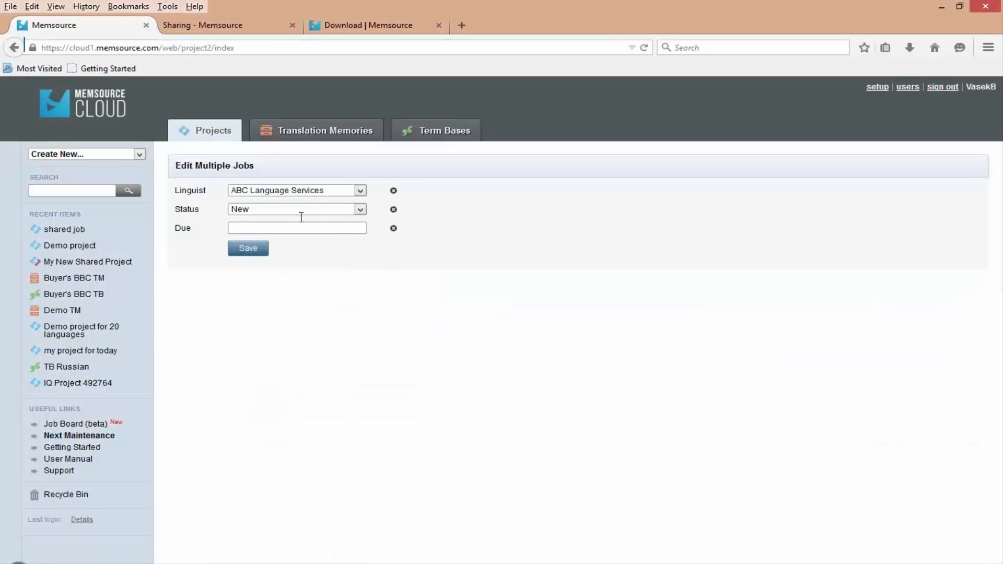
{"action": "left_click", "coordinate": [285, 228]}
{"action": "left_click", "coordinate": [359, 209]}
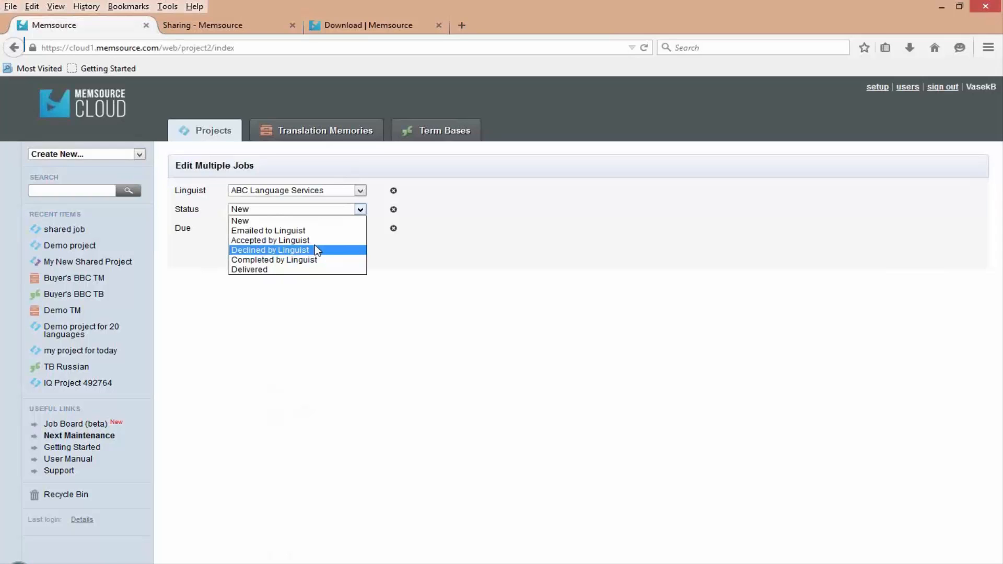
{"action": "key", "text": "Up"}
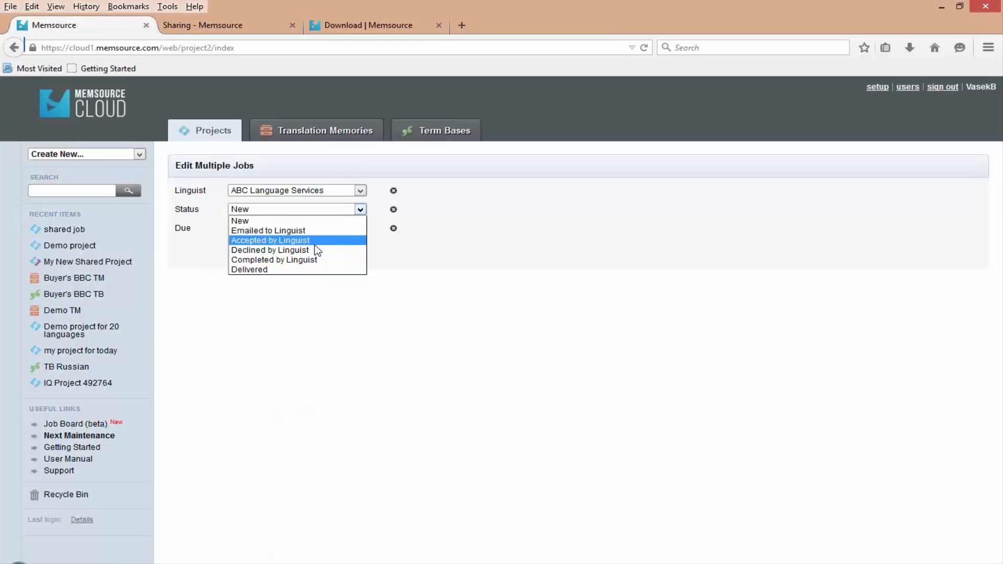
{"action": "left_click", "coordinate": [886, 89]}
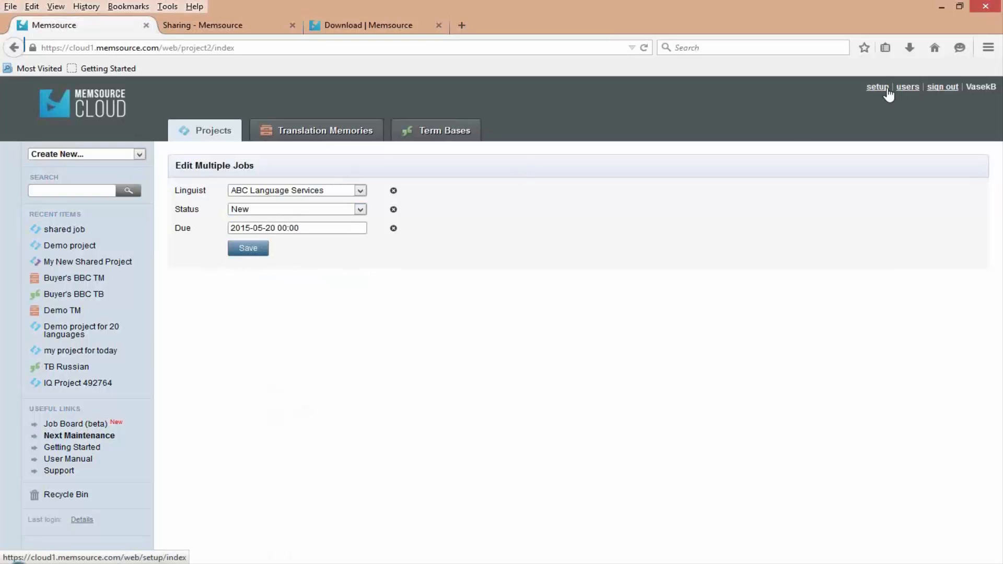
- Open the list of email templates from the organization's server settings
{"action": "left_click", "coordinate": [887, 89]}
{"action": "scroll", "coordinate": [219, 463], "scroll_direction": "down", "scroll_amount": 3}
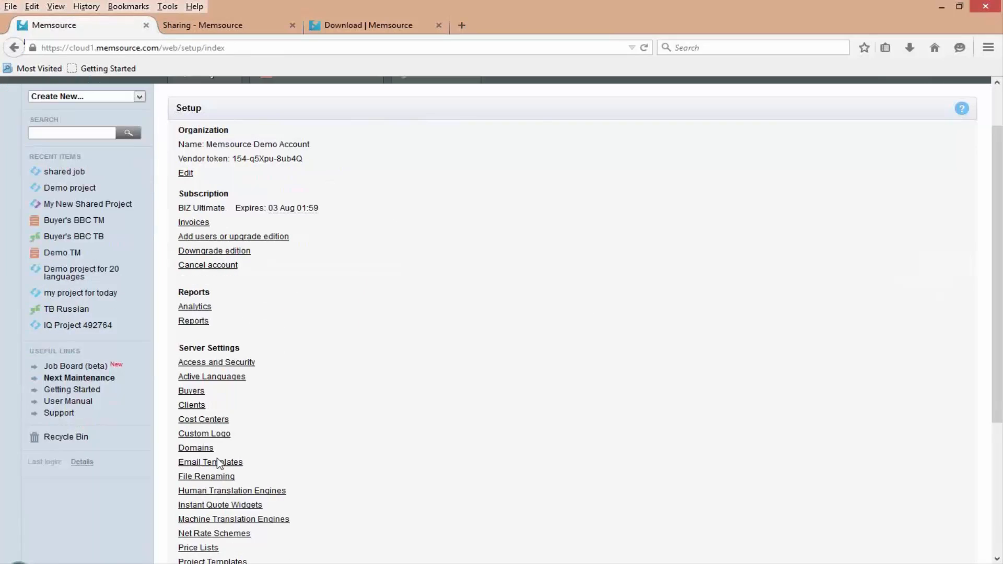
{"action": "left_click", "coordinate": [212, 447]}
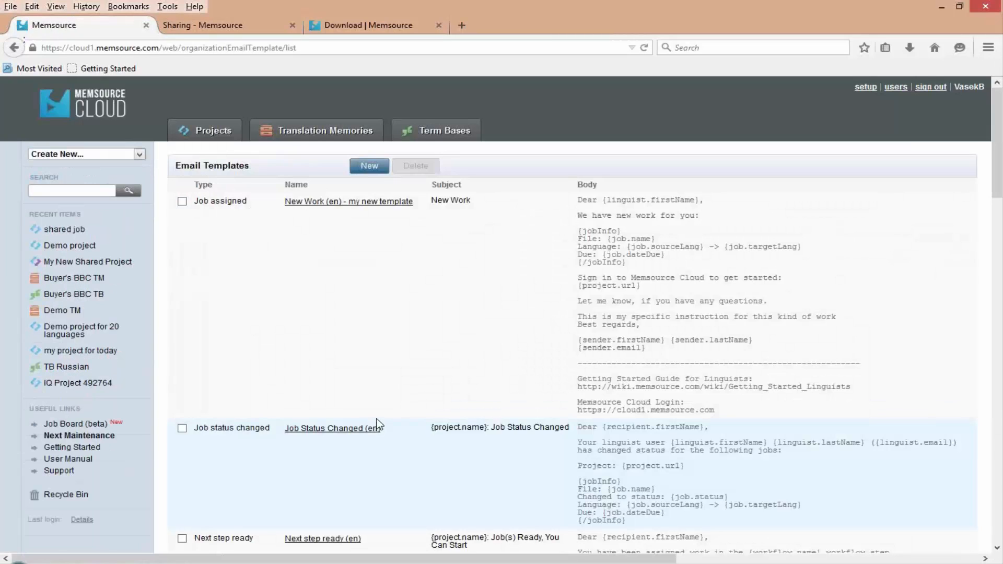
- Examine the email templates for job notifications, highlight the Next step ready template's name and select that template
{"action": "scroll", "coordinate": [379, 426], "scroll_direction": "down", "scroll_amount": 5}
{"action": "scroll", "coordinate": [380, 424], "scroll_direction": "down", "scroll_amount": 8}
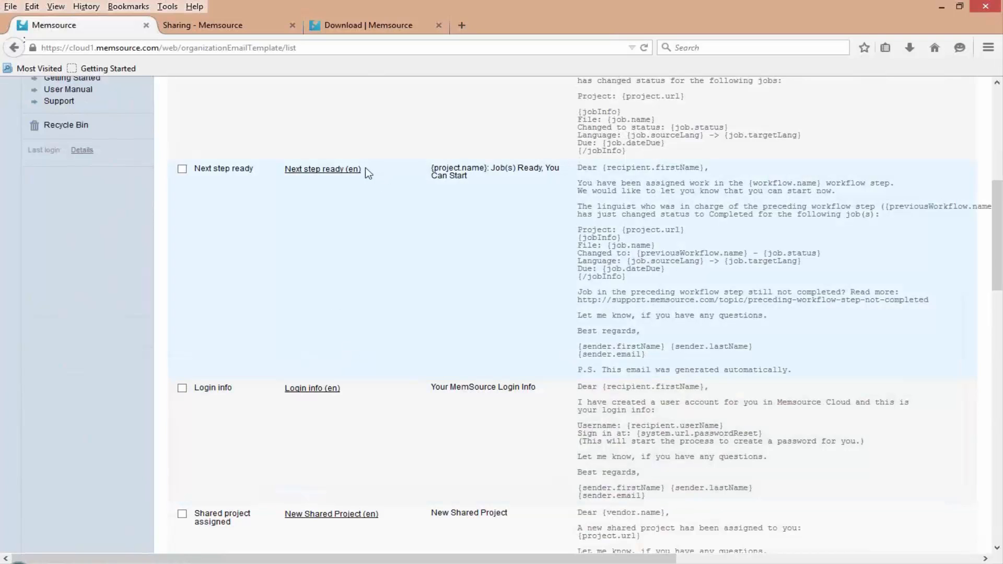
{"action": "left_click_drag", "start_coordinate": [336, 179], "coordinate": [282, 183]}
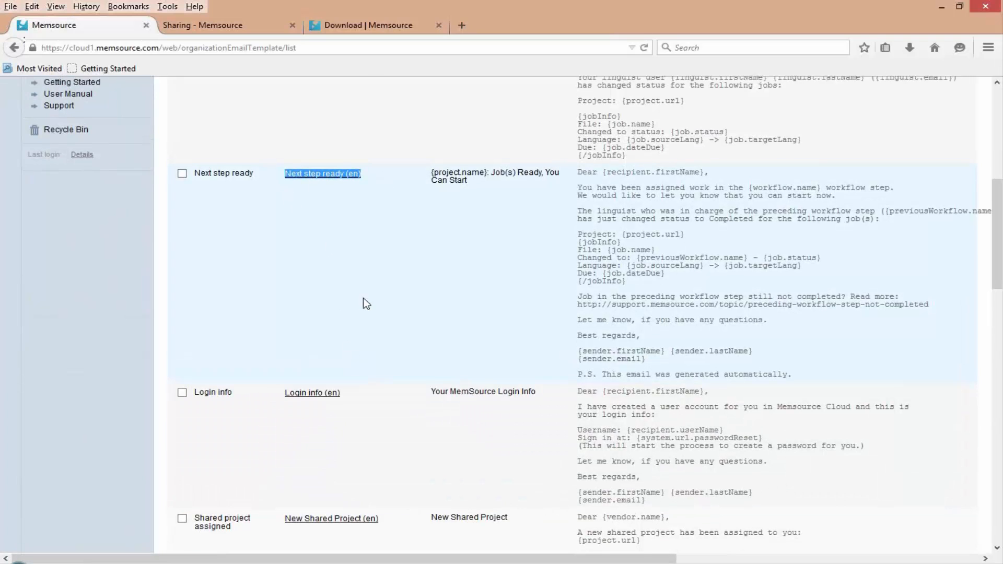
{"action": "scroll", "coordinate": [426, 358], "scroll_direction": "up", "scroll_amount": 3}
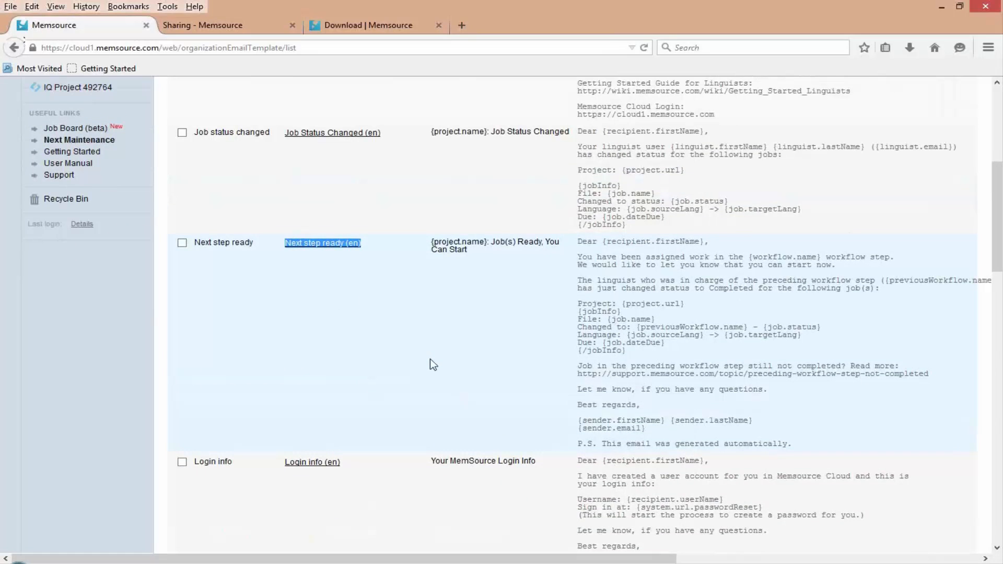
{"action": "scroll", "coordinate": [433, 364], "scroll_direction": "up", "scroll_amount": 3}
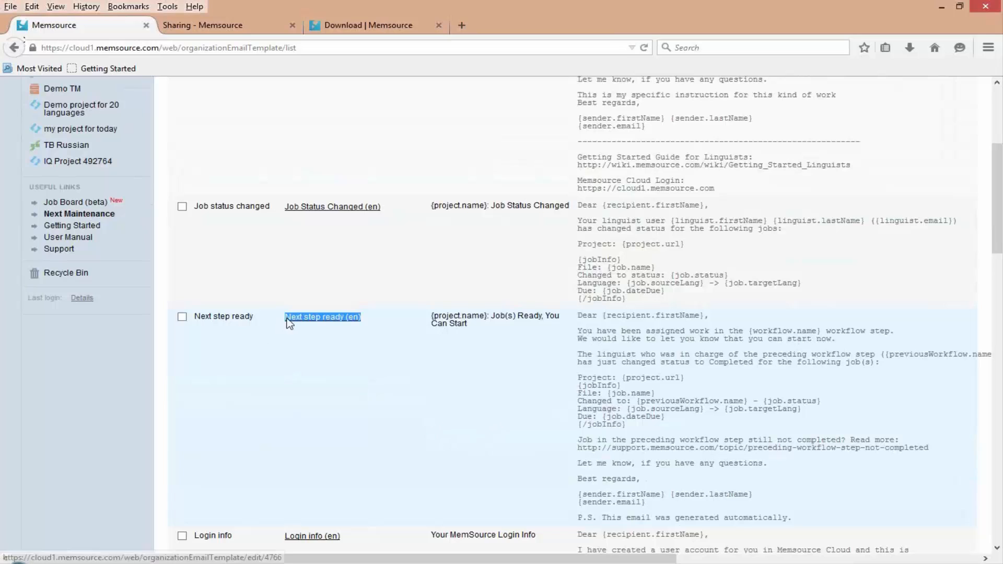
{"action": "left_click", "coordinate": [539, 406]}
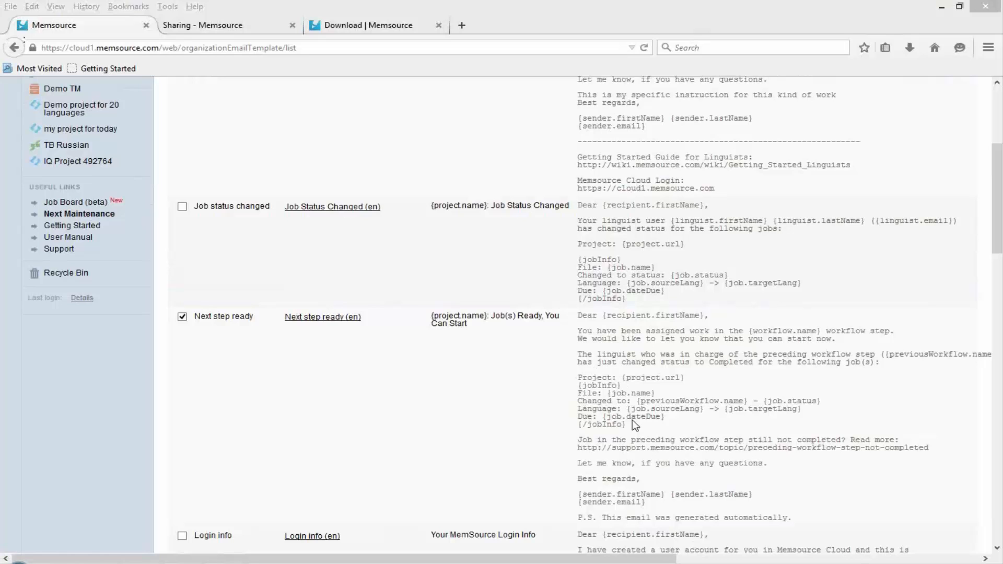
- Glance at the Sharing wiki page, reopen the shared job project from the project list and open its new job form
{"action": "left_click", "coordinate": [246, 23]}
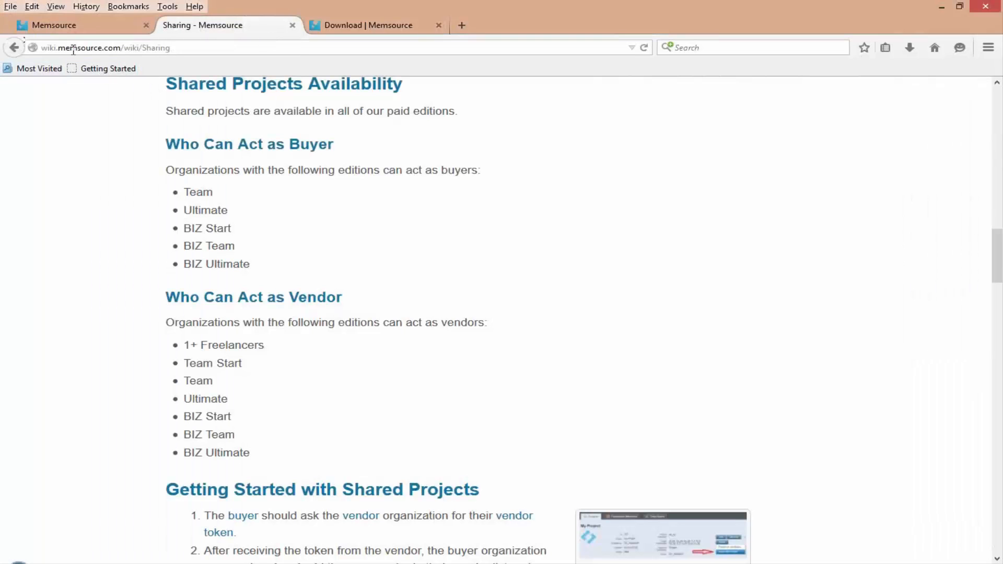
{"action": "left_click", "coordinate": [68, 21]}
{"action": "scroll", "coordinate": [196, 179], "scroll_direction": "up", "scroll_amount": 5}
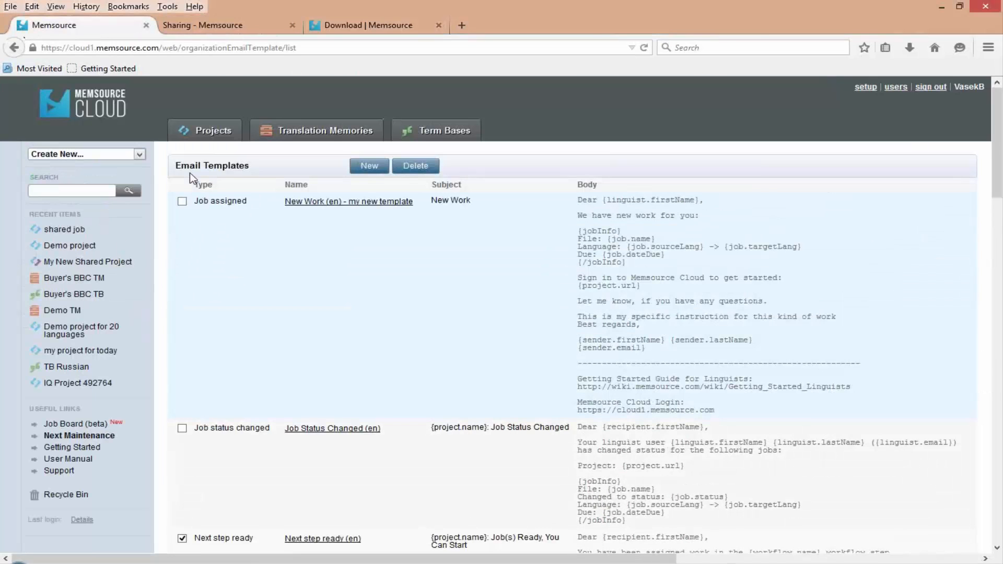
{"action": "left_click", "coordinate": [210, 132]}
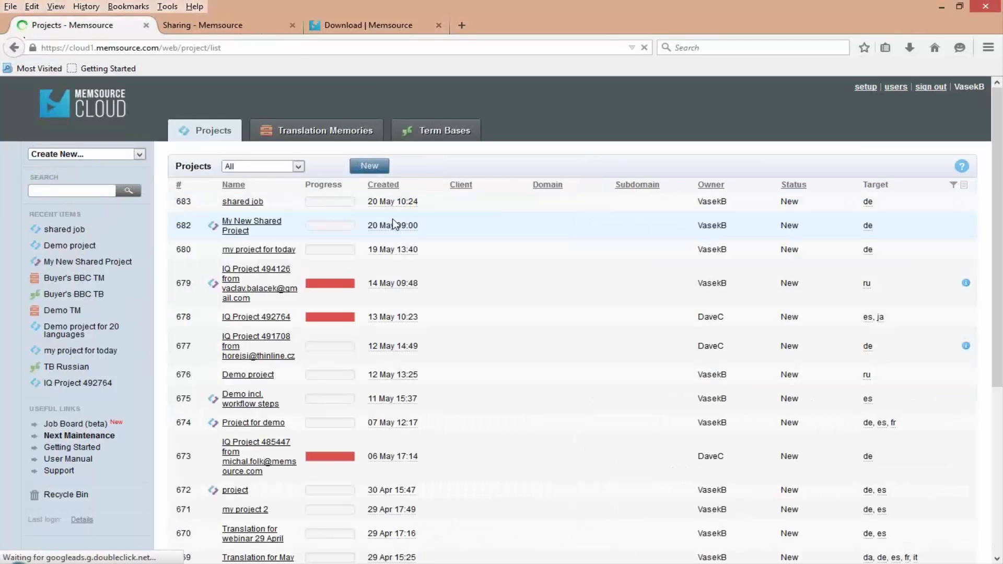
{"action": "scroll", "coordinate": [394, 225], "scroll_direction": "down", "scroll_amount": 1}
{"action": "scroll", "coordinate": [393, 225], "scroll_direction": "down", "scroll_amount": 3}
{"action": "scroll", "coordinate": [393, 224], "scroll_direction": "up", "scroll_amount": 4}
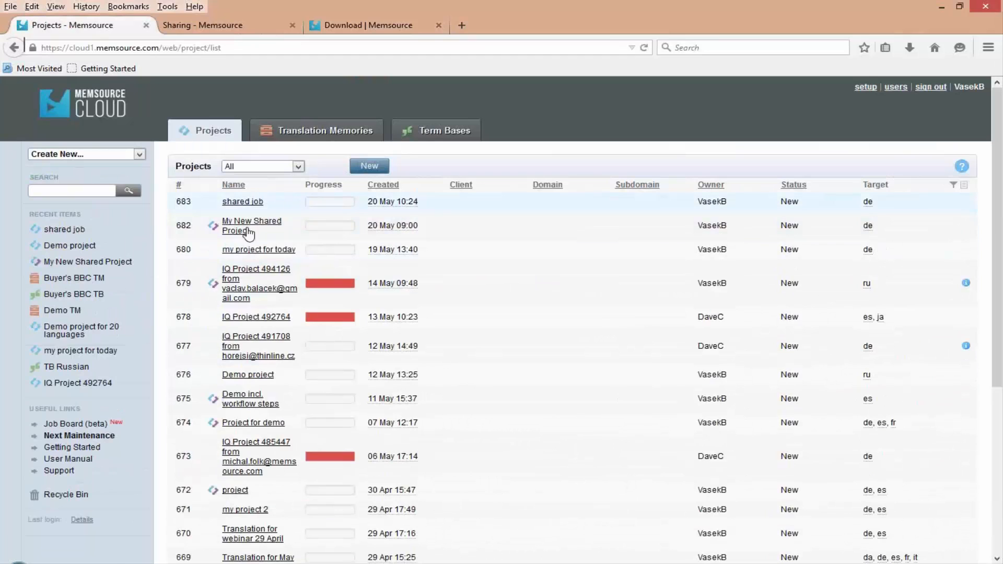
{"action": "left_click", "coordinate": [240, 206]}
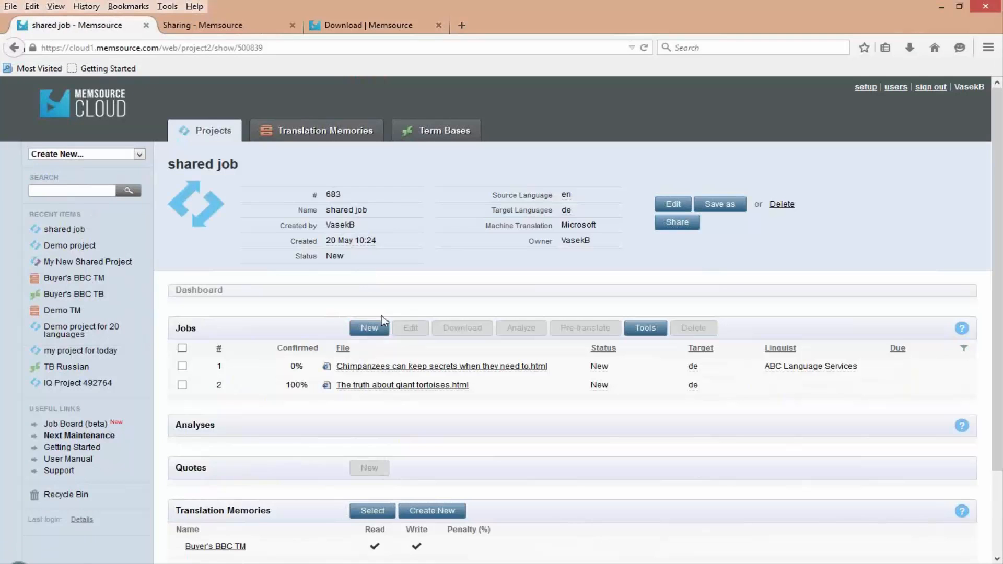
{"action": "left_click", "coordinate": [370, 332]}
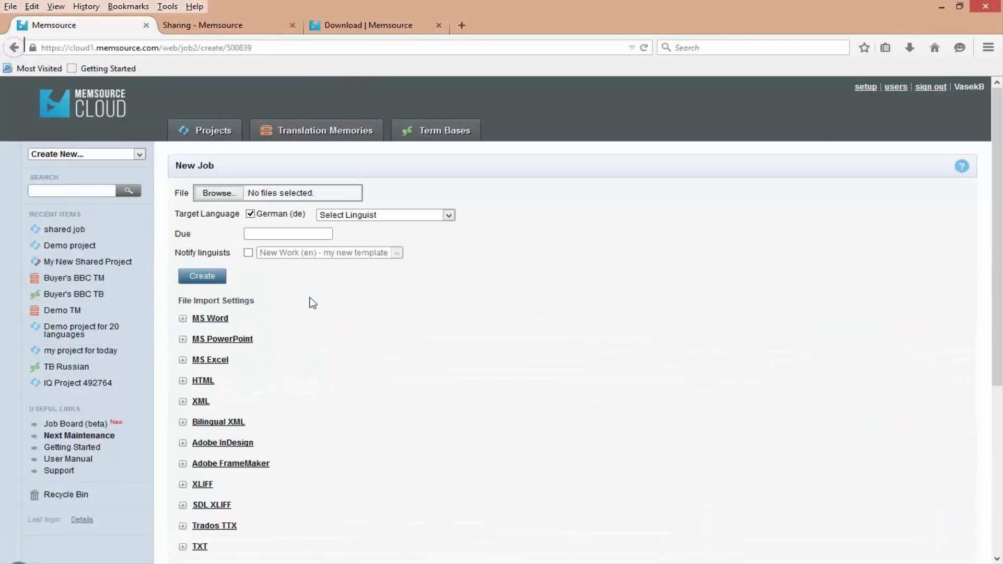
- View the DITA file import settings in the new job form
{"action": "scroll", "coordinate": [314, 329], "scroll_direction": "down", "scroll_amount": 5}
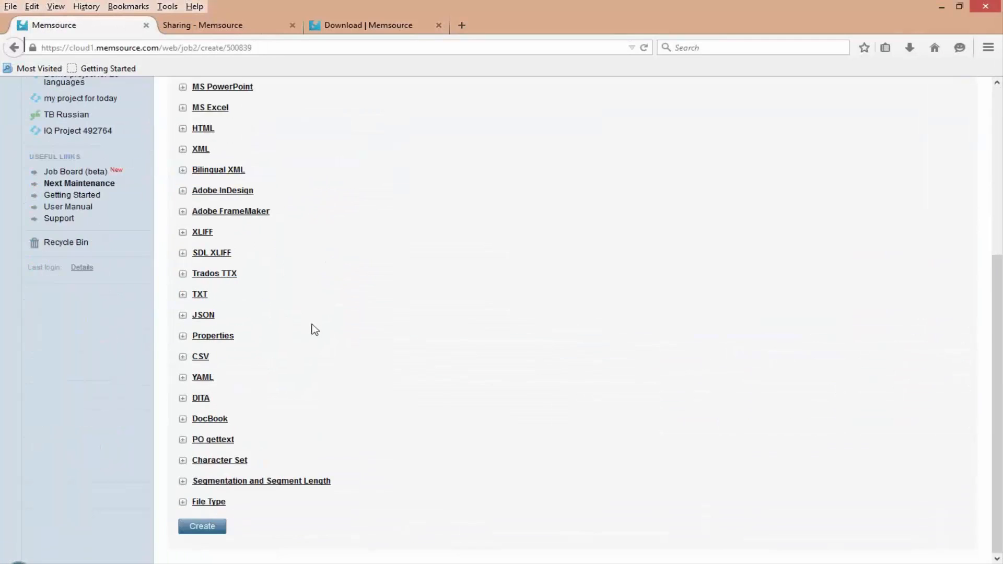
{"action": "left_click", "coordinate": [183, 398]}
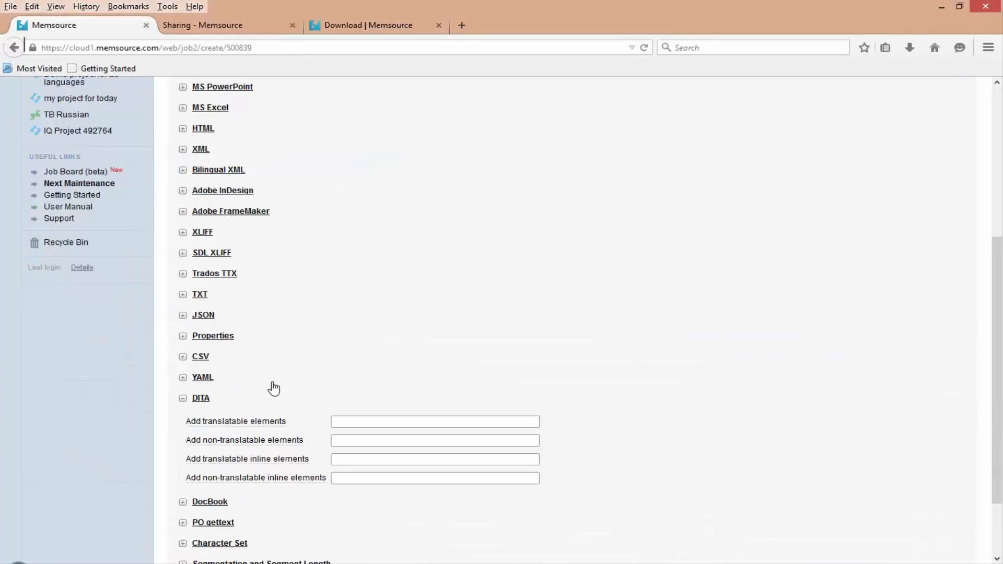
- Expand the XML import settings and examine the Elements, Attributes and Convert to Memsource tags options
{"action": "scroll", "coordinate": [271, 387], "scroll_direction": "up", "scroll_amount": 3}
{"action": "left_click", "coordinate": [183, 298]}
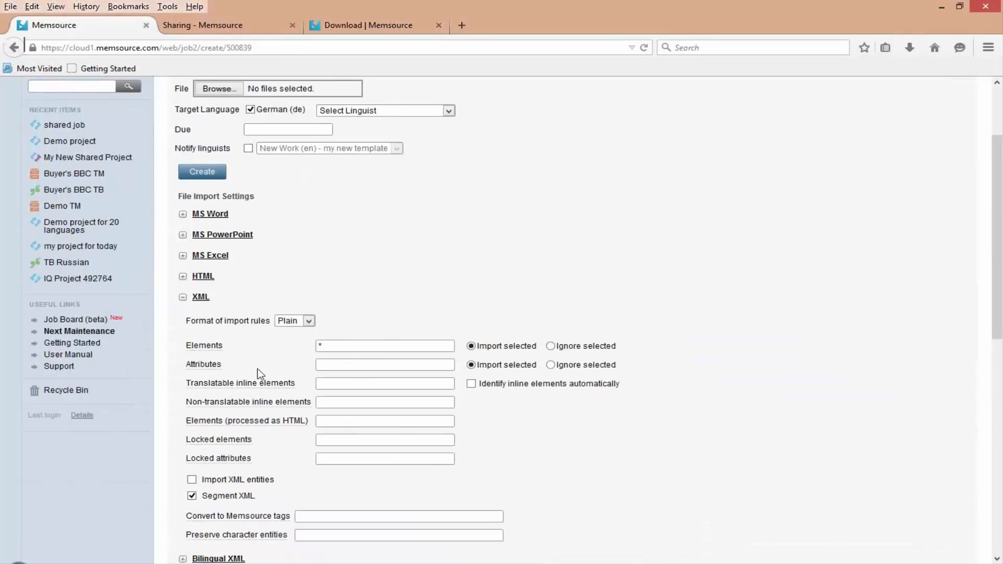
{"action": "left_click_drag", "start_coordinate": [184, 345], "coordinate": [223, 345]}
{"action": "left_click", "coordinate": [206, 364]}
{"action": "mouse_move", "coordinate": [259, 515]}
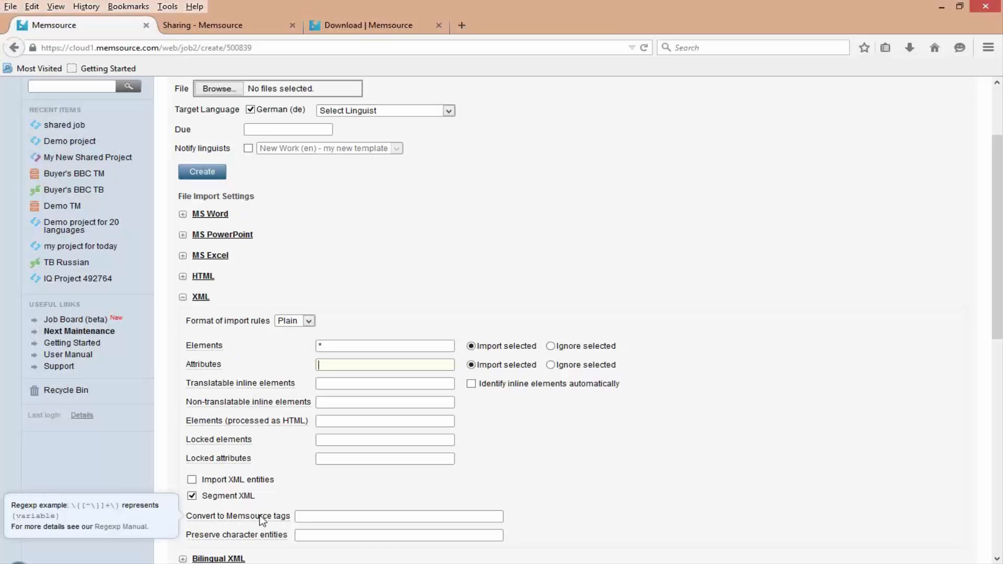
- View the available formats for the XML import rules and expand the HTML import settings
{"action": "left_click", "coordinate": [309, 321]}
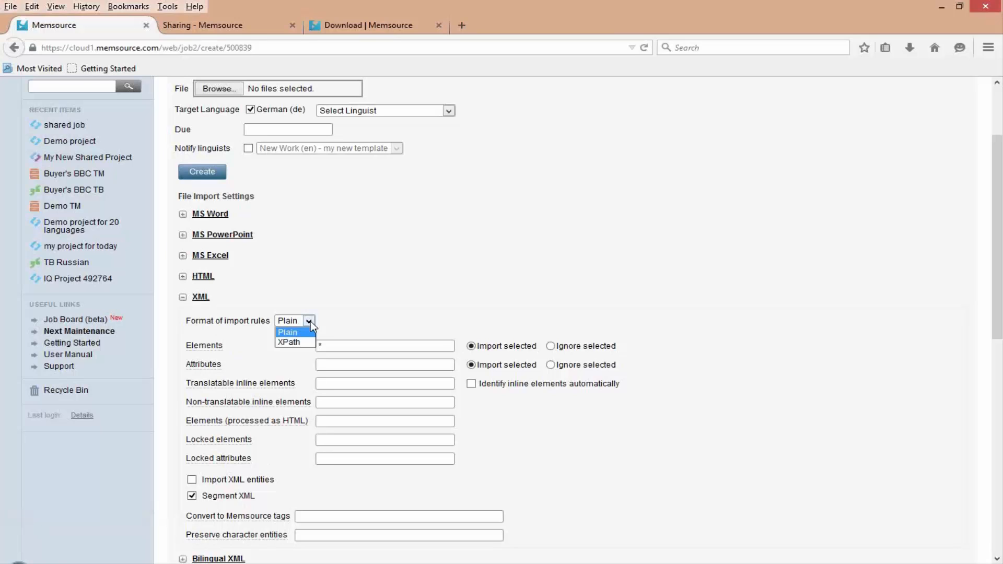
{"action": "left_click", "coordinate": [380, 280]}
{"action": "left_click", "coordinate": [380, 280]}
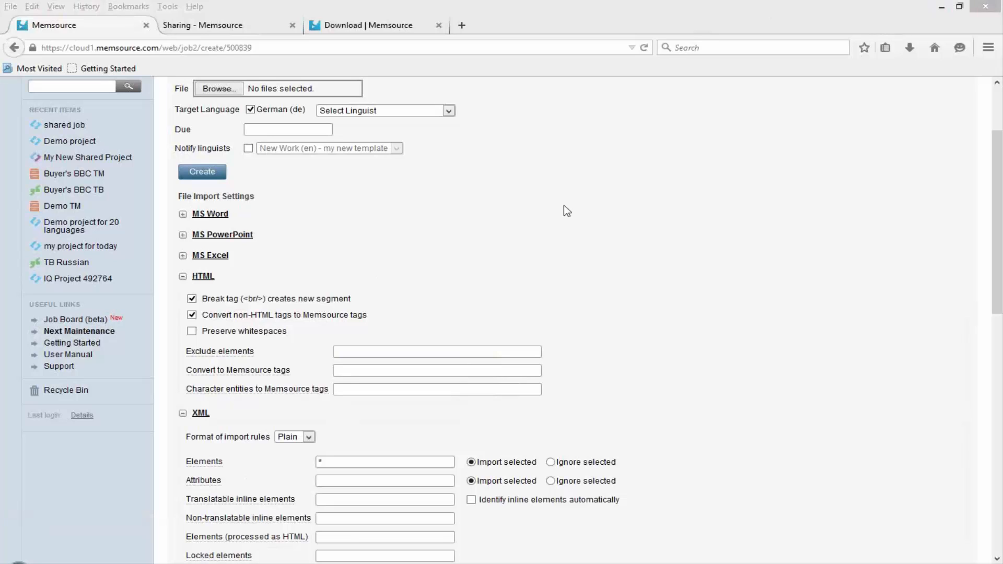
- Return to the shared job project without creating a job and open its Publish on Job Board page
{"action": "scroll", "coordinate": [567, 214], "scroll_direction": "up", "scroll_amount": 3}
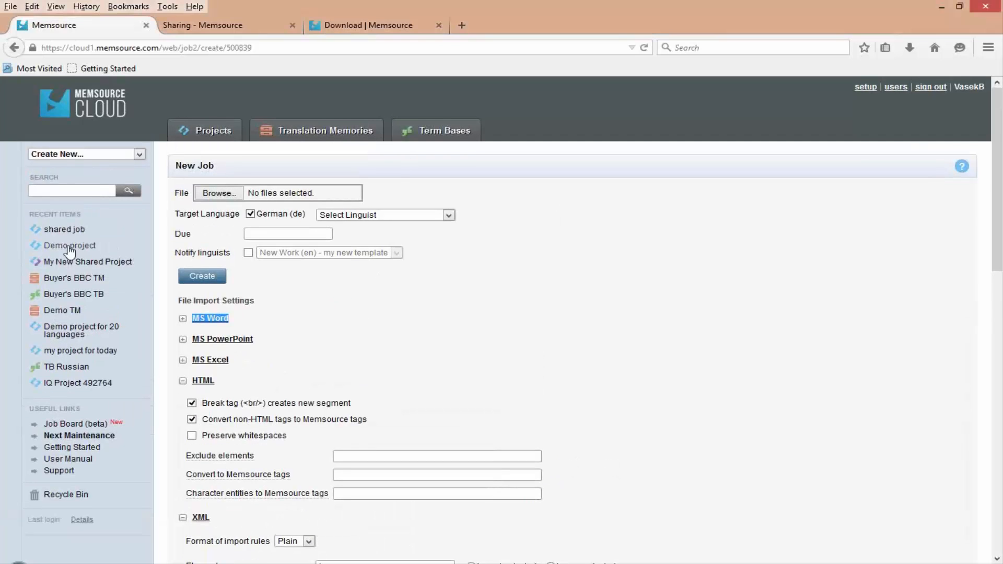
{"action": "left_click", "coordinate": [65, 230]}
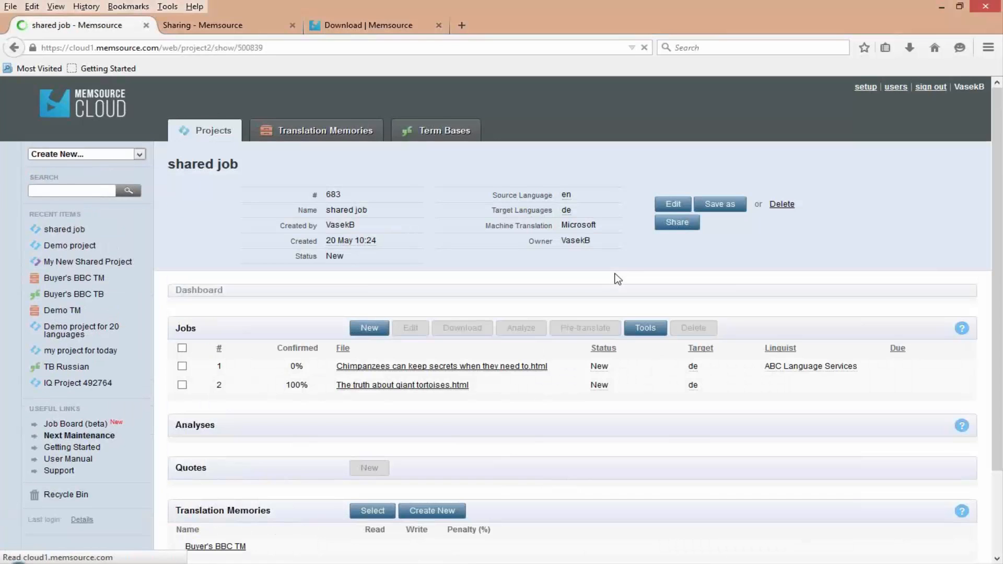
{"action": "left_click", "coordinate": [674, 223]}
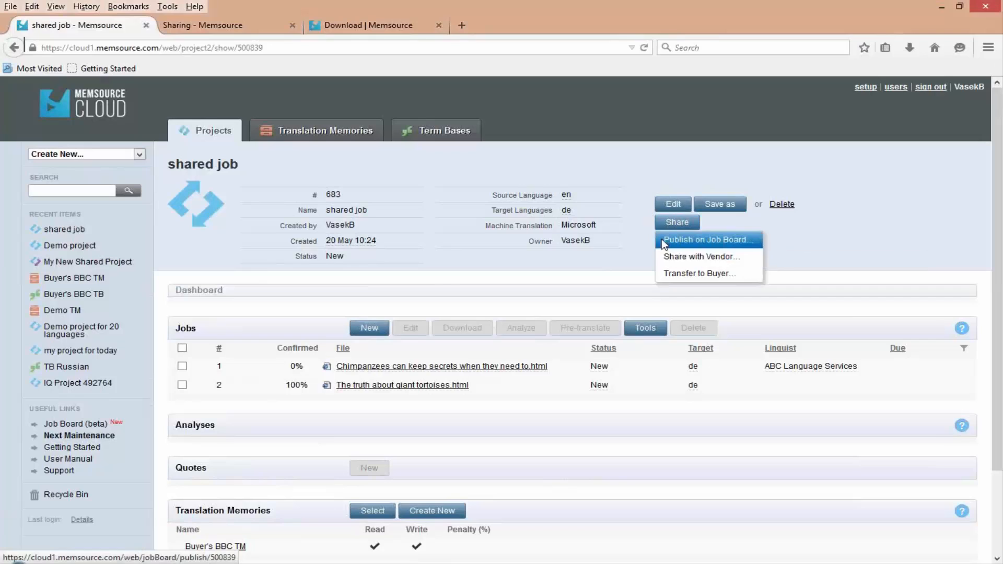
{"action": "left_click", "coordinate": [664, 242]}
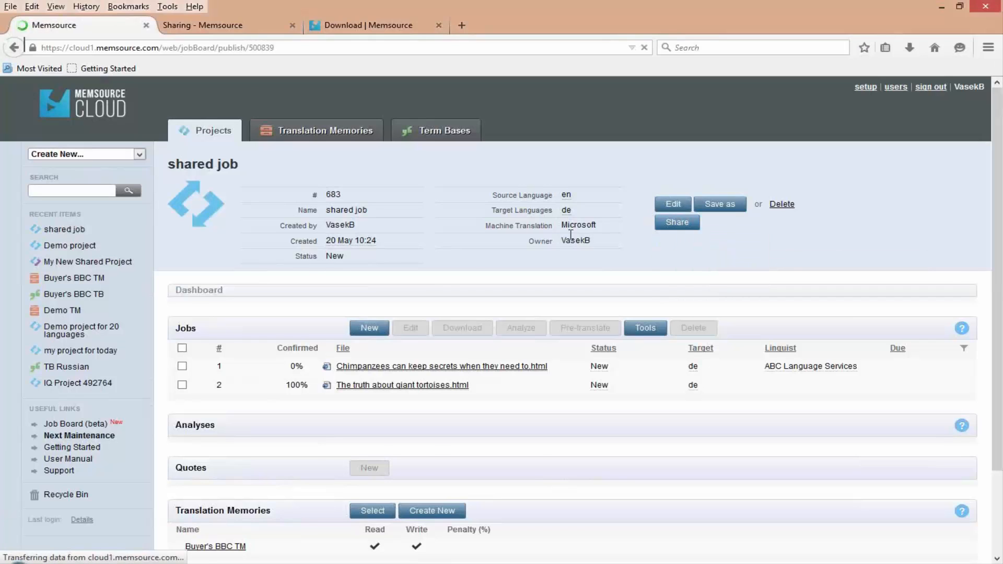